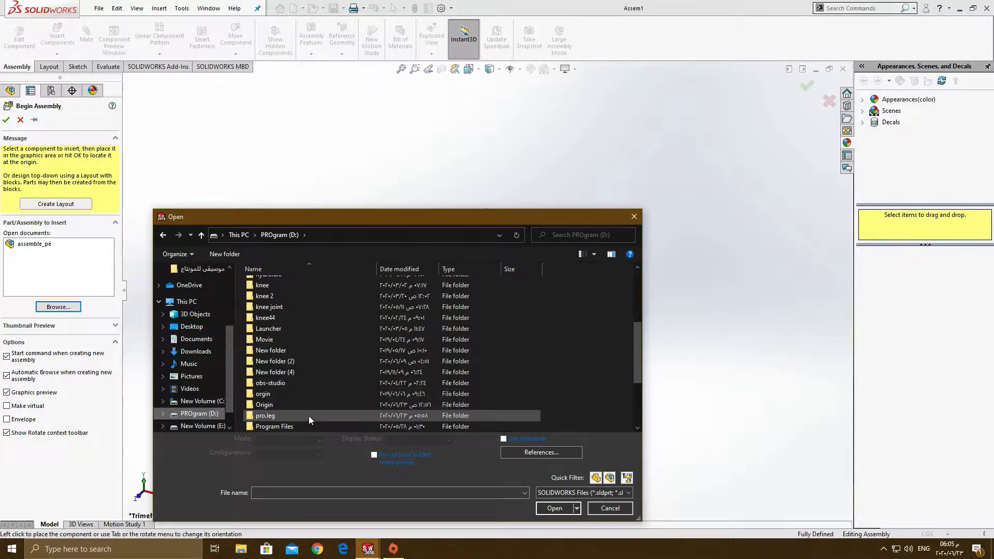
- Insert part 56 from the pro.leg folder as the first component of the assembly
{"action": "double_click", "coordinate": [309, 416]}
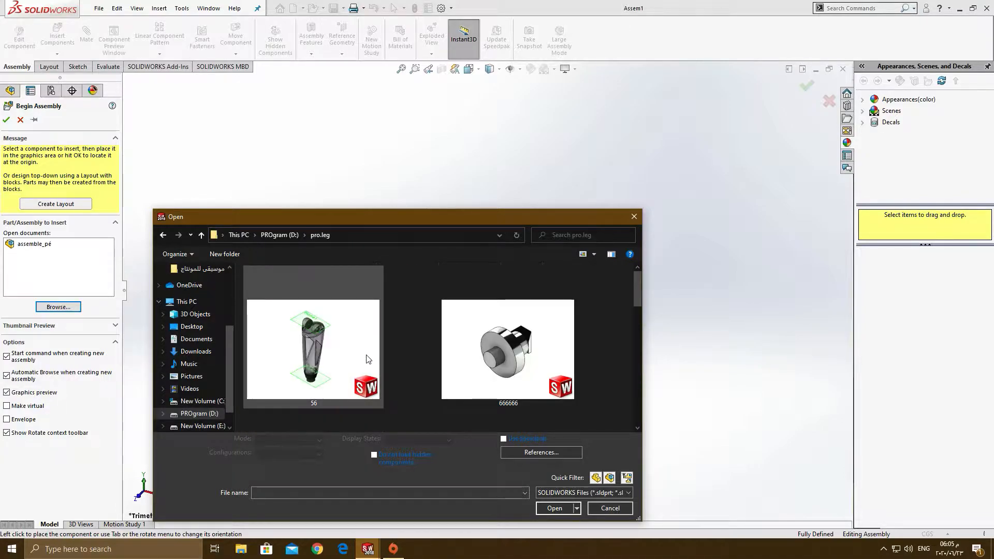
{"action": "double_click", "coordinate": [327, 352]}
{"action": "left_click", "coordinate": [391, 171]}
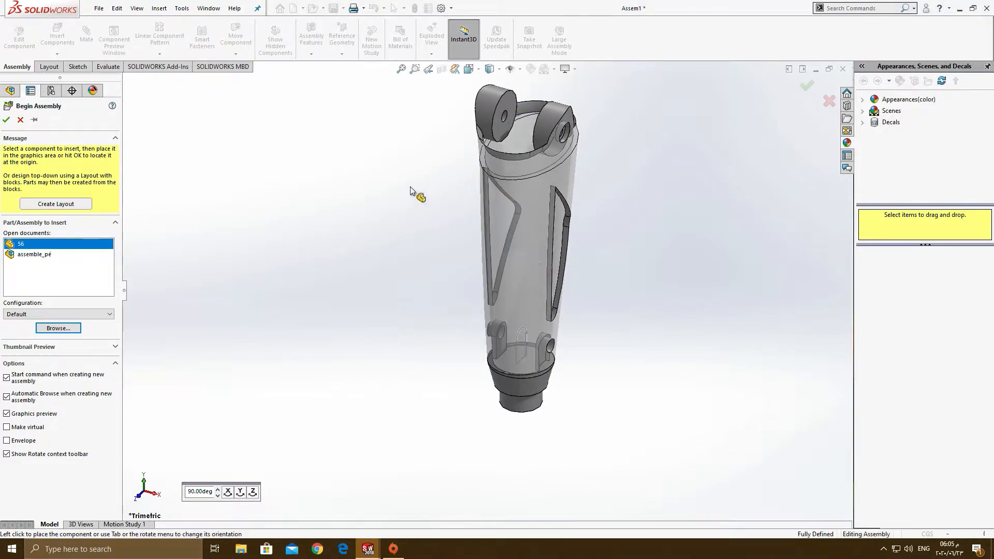
{"action": "middle_click_drag", "start_coordinate": [462, 200], "coordinate": [347, 223]}
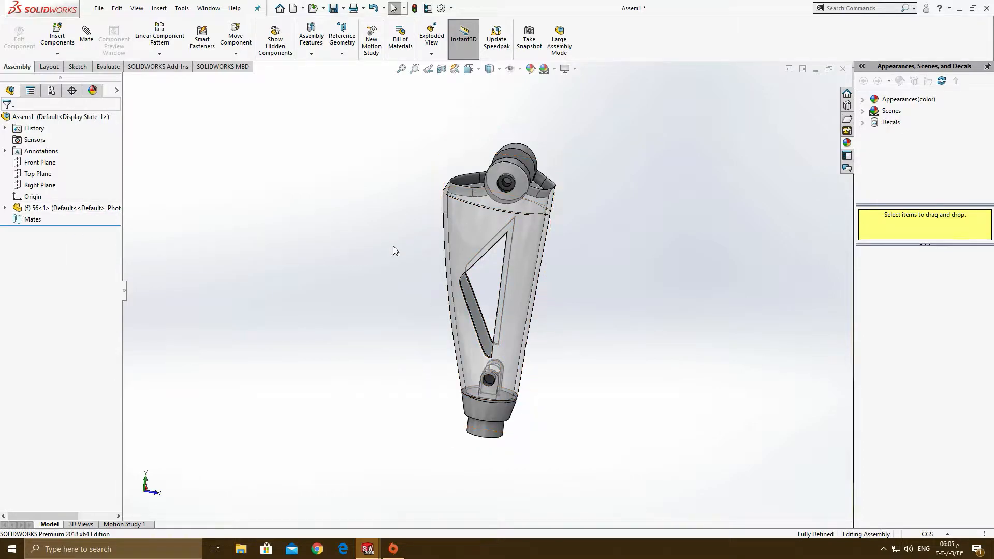
{"action": "middle_click_drag", "start_coordinate": [469, 241], "coordinate": [490, 245]}
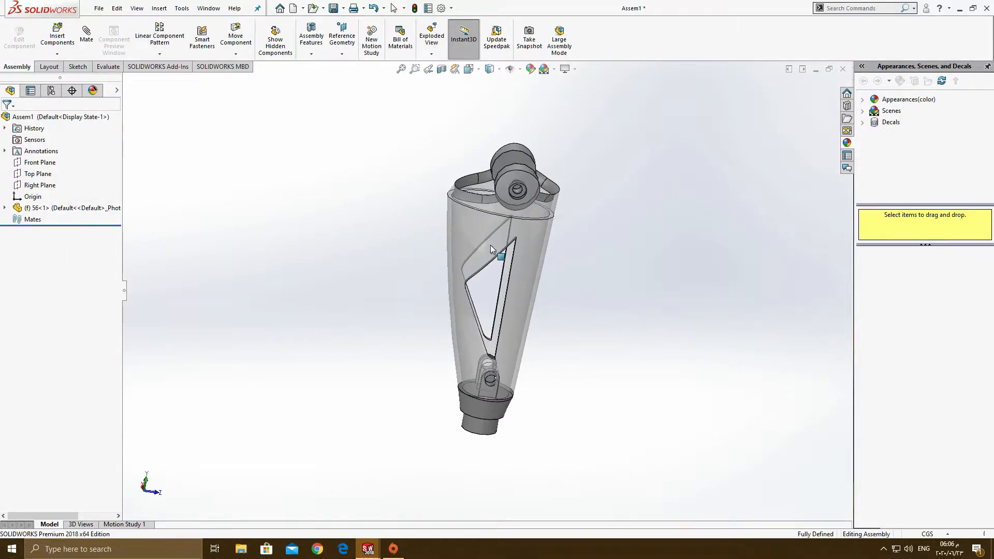
- Try to move the fixed leg shell component in the assembly space
{"action": "scroll", "coordinate": [487, 245], "scroll_direction": "down", "scroll_amount": 4}
{"action": "left_click_drag", "start_coordinate": [487, 244], "coordinate": [352, 248]}
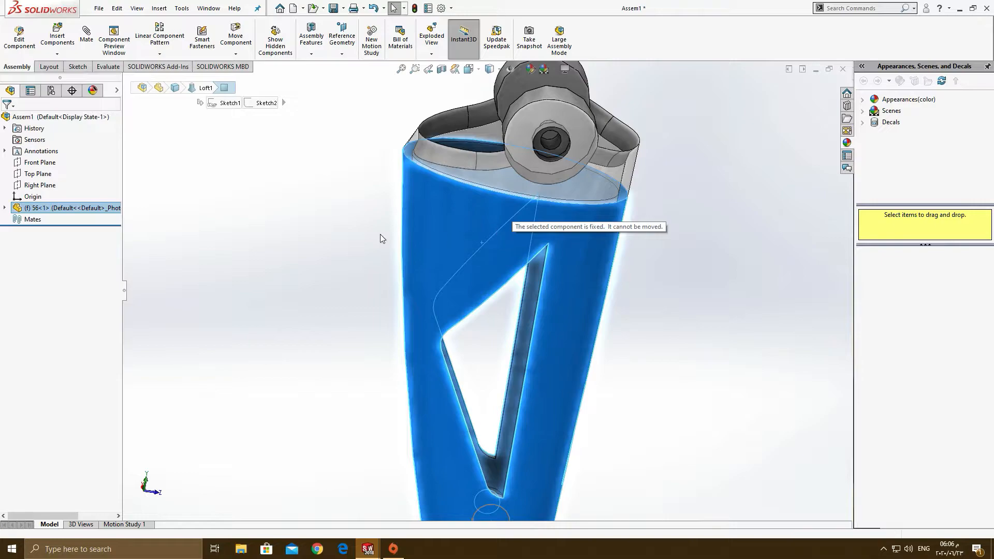
{"action": "left_click", "coordinate": [353, 290]}
{"action": "scroll", "coordinate": [486, 292], "scroll_direction": "up", "scroll_amount": 3}
{"action": "left_click", "coordinate": [521, 269]}
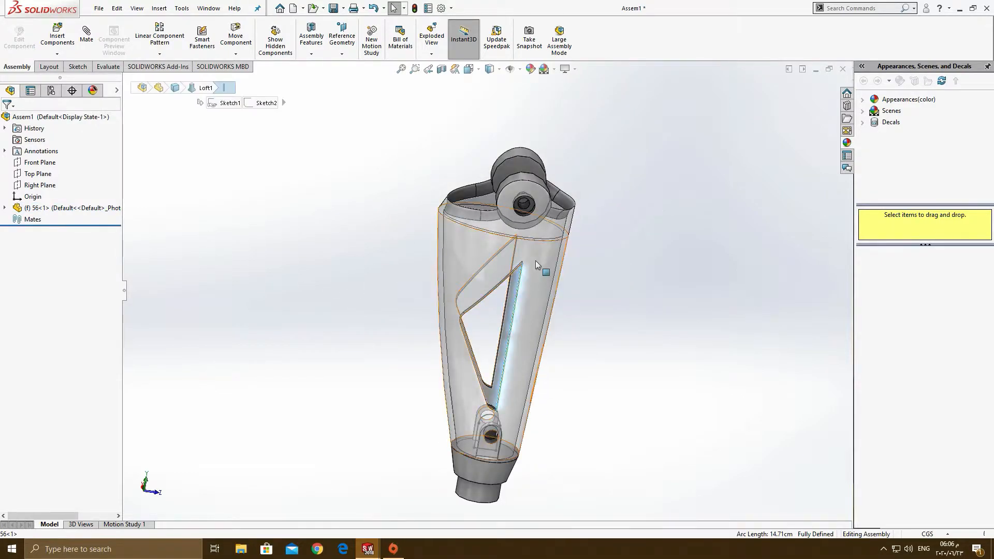
{"action": "left_click", "coordinate": [434, 267]}
{"action": "left_click_drag", "start_coordinate": [456, 252], "coordinate": [256, 281]}
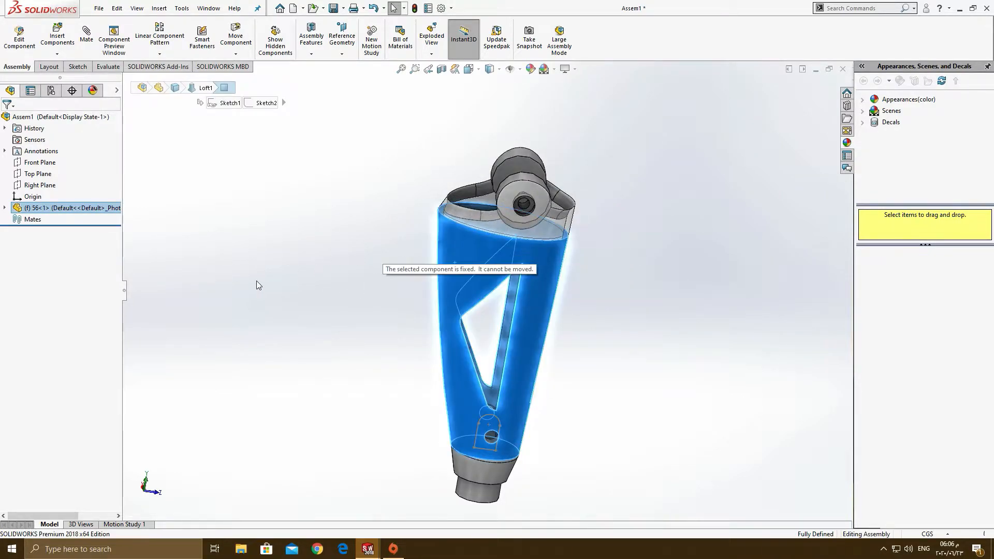
{"action": "left_click", "coordinate": [257, 279]}
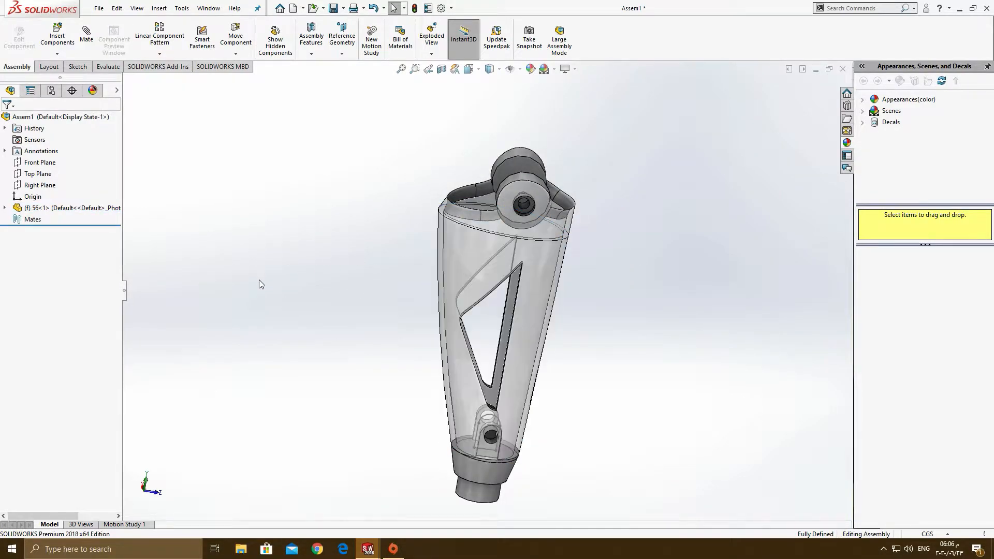
- Float the leg shell component and shift it slightly from its original position
{"action": "left_click", "coordinate": [468, 247]}
{"action": "left_click", "coordinate": [383, 246]}
{"action": "left_click", "coordinate": [463, 254]}
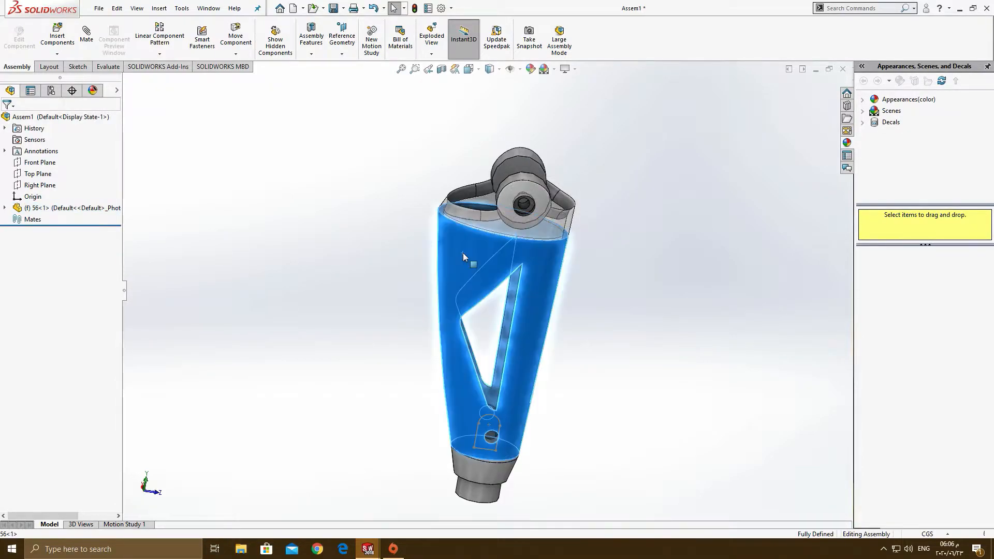
{"action": "right_click", "coordinate": [463, 253]}
{"action": "left_click", "coordinate": [496, 226]}
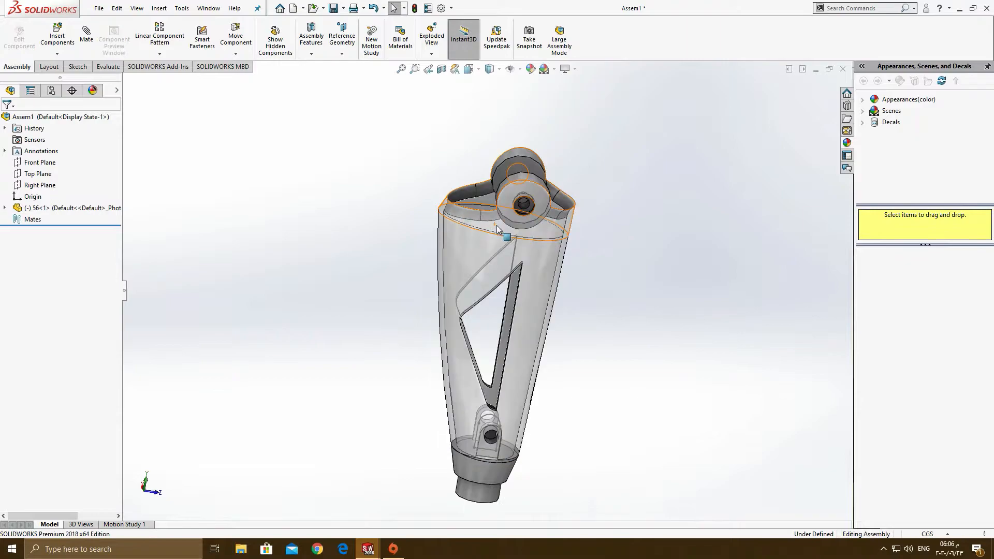
{"action": "left_click_drag", "start_coordinate": [496, 227], "coordinate": [478, 216]}
{"action": "left_click", "coordinate": [346, 261]}
- Fix the leg shell component in place again
{"action": "right_click", "coordinate": [478, 213]}
{"action": "left_click", "coordinate": [638, 238]}
{"action": "middle_click_drag", "start_coordinate": [638, 238], "coordinate": [418, 256]}
{"action": "left_click", "coordinate": [502, 203]}
{"action": "left_click", "coordinate": [603, 280]}
{"action": "middle_click_drag", "start_coordinate": [603, 280], "coordinate": [614, 310]}
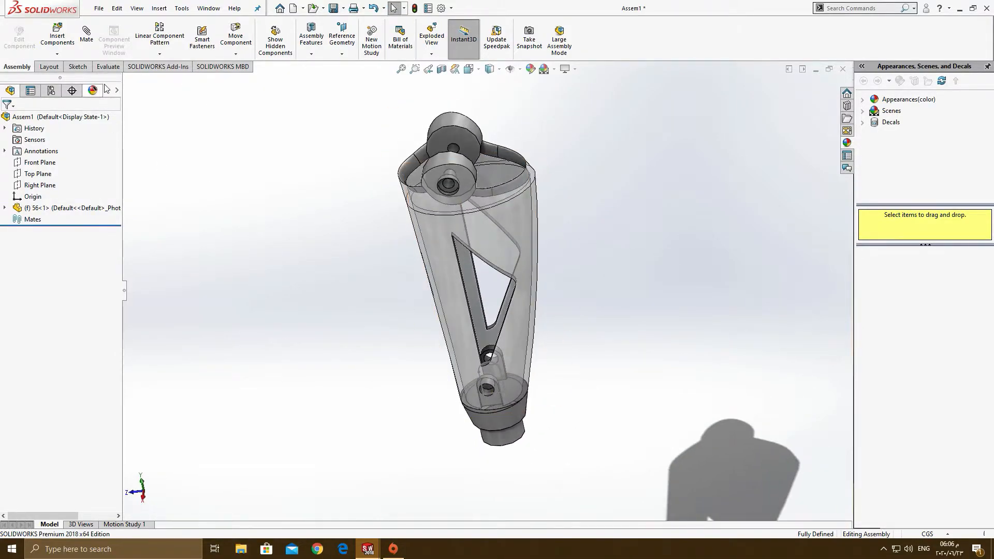
- Insert the "hydrouliv syestem" part from the pro.leg folder and place it beside the leg shell
{"action": "left_click", "coordinate": [63, 46]}
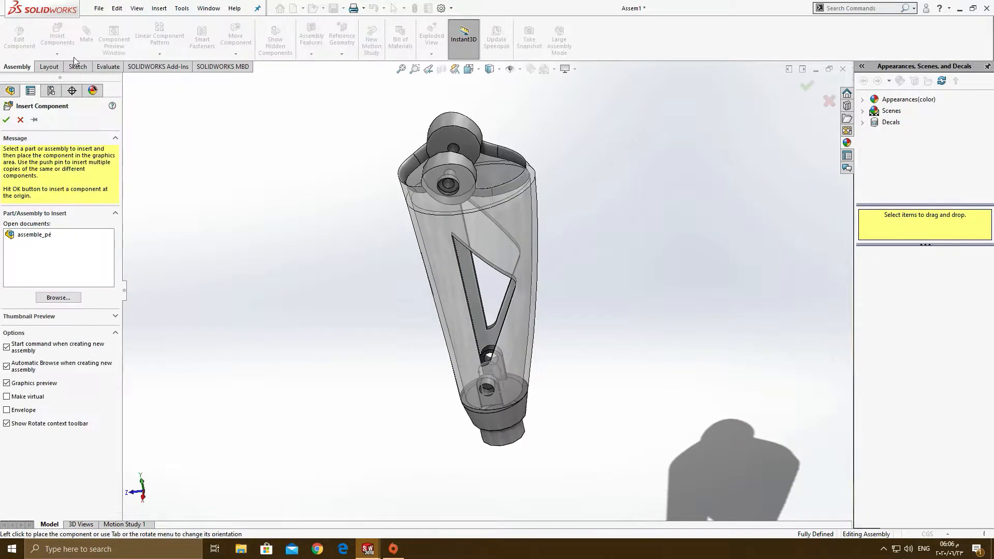
{"action": "left_click", "coordinate": [58, 297]}
{"action": "left_click_drag", "start_coordinate": [632, 286], "coordinate": [635, 349]}
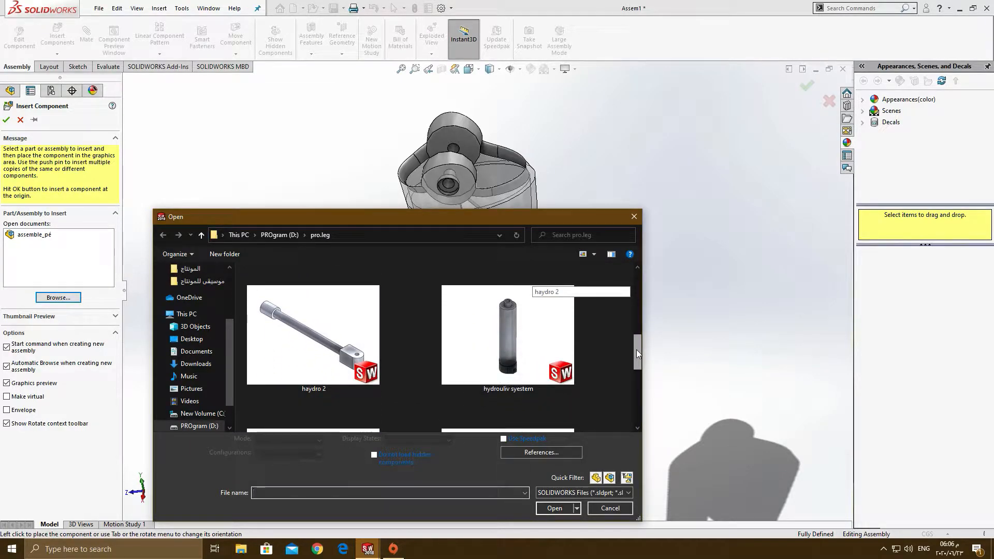
{"action": "double_click", "coordinate": [501, 353]}
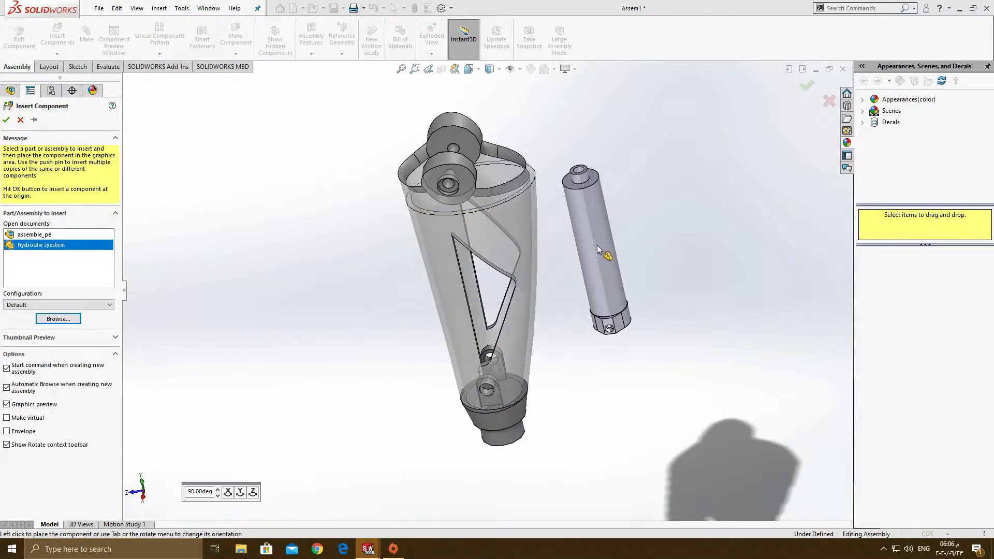
{"action": "left_click", "coordinate": [606, 252]}
{"action": "middle_click_drag", "start_coordinate": [610, 346], "coordinate": [588, 330]}
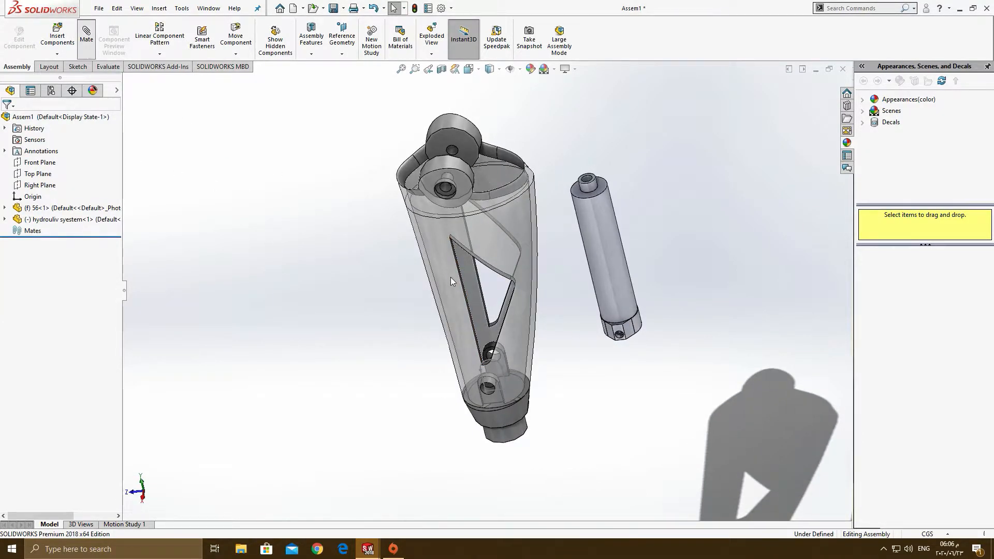
- Add a concentric mate between the hydraulic cylinder's base cross hole and the lug hole at the bottom of the leg shell
{"action": "scroll", "coordinate": [477, 309], "scroll_direction": "down", "scroll_amount": 5}
{"action": "scroll", "coordinate": [763, 403], "scroll_direction": "up", "scroll_amount": 2}
{"action": "scroll", "coordinate": [734, 362], "scroll_direction": "down", "scroll_amount": 2}
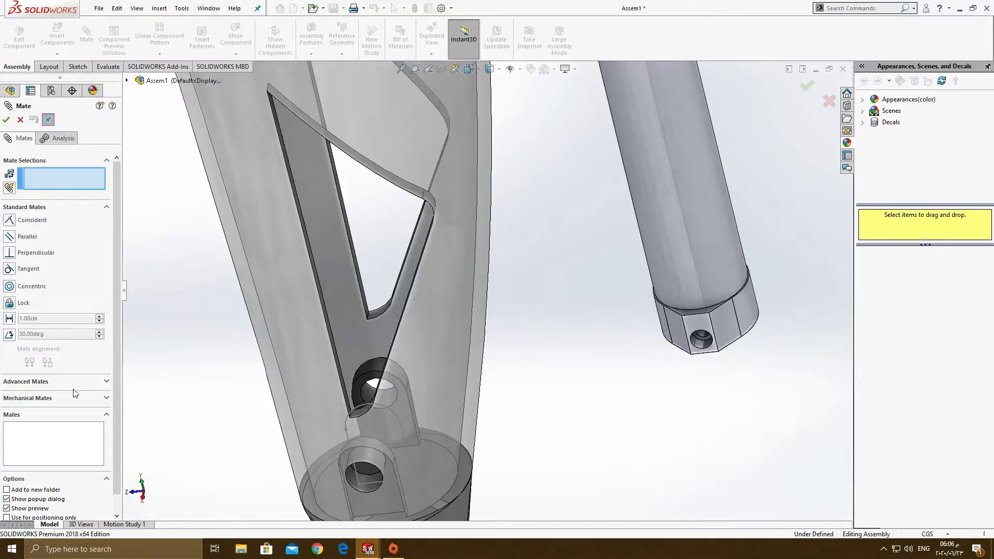
{"action": "scroll", "coordinate": [119, 295], "scroll_direction": "down", "scroll_amount": 1}
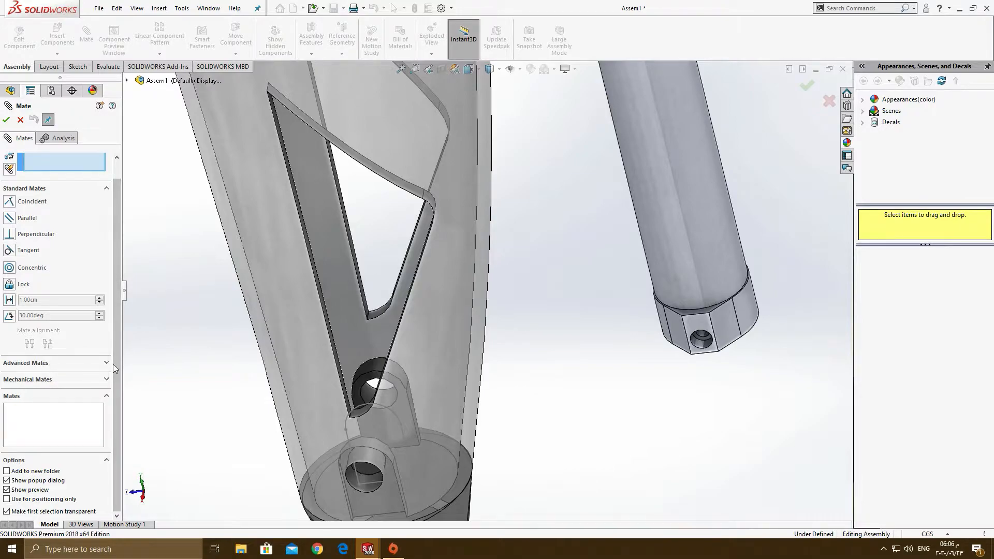
{"action": "scroll", "coordinate": [586, 283], "scroll_direction": "up", "scroll_amount": 2}
{"action": "scroll", "coordinate": [639, 329], "scroll_direction": "down", "scroll_amount": 2}
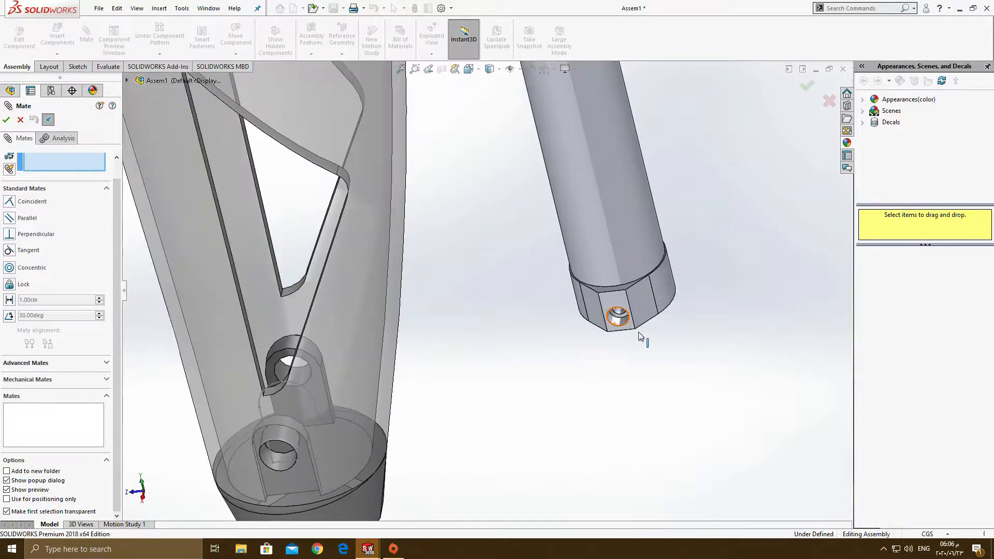
{"action": "left_click", "coordinate": [620, 314]}
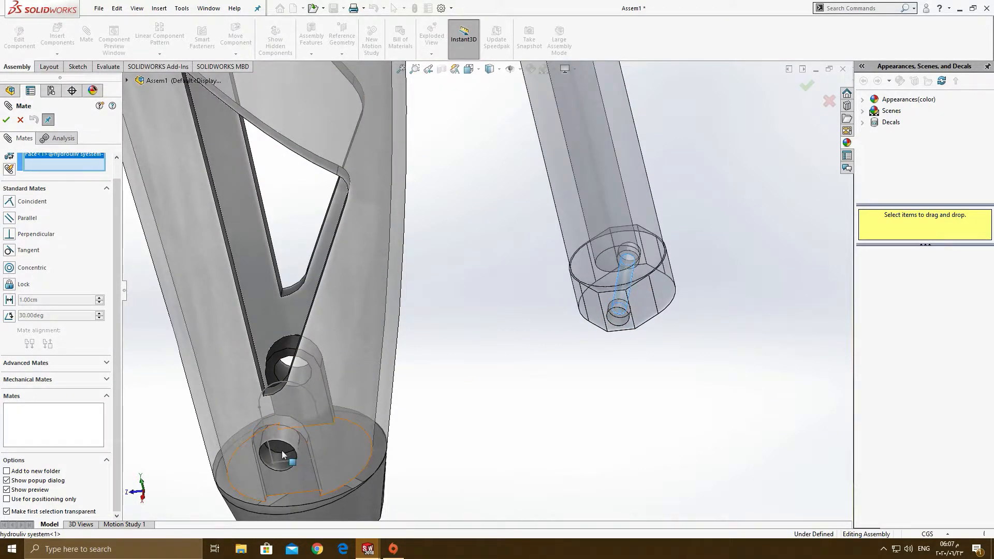
{"action": "left_click", "coordinate": [297, 376]}
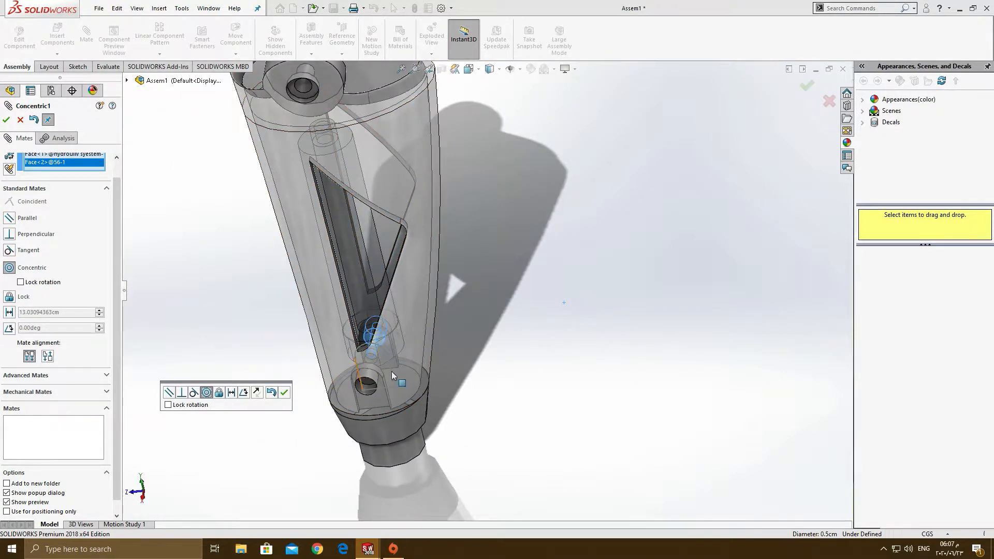
{"action": "left_click", "coordinate": [284, 392]}
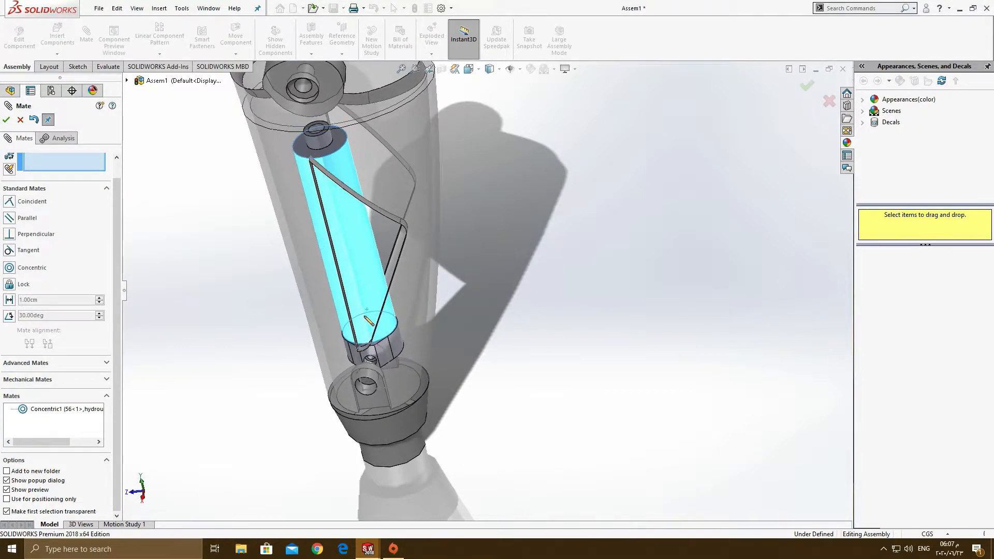
- Define a distance mate between the flat side face of the cylinder's base and the inner face of the adjacent shell lug
{"action": "scroll", "coordinate": [384, 356], "scroll_direction": "down", "scroll_amount": 5}
{"action": "middle_click_drag", "start_coordinate": [408, 320], "coordinate": [472, 343]}
{"action": "left_click_drag", "start_coordinate": [278, 379], "coordinate": [305, 374]}
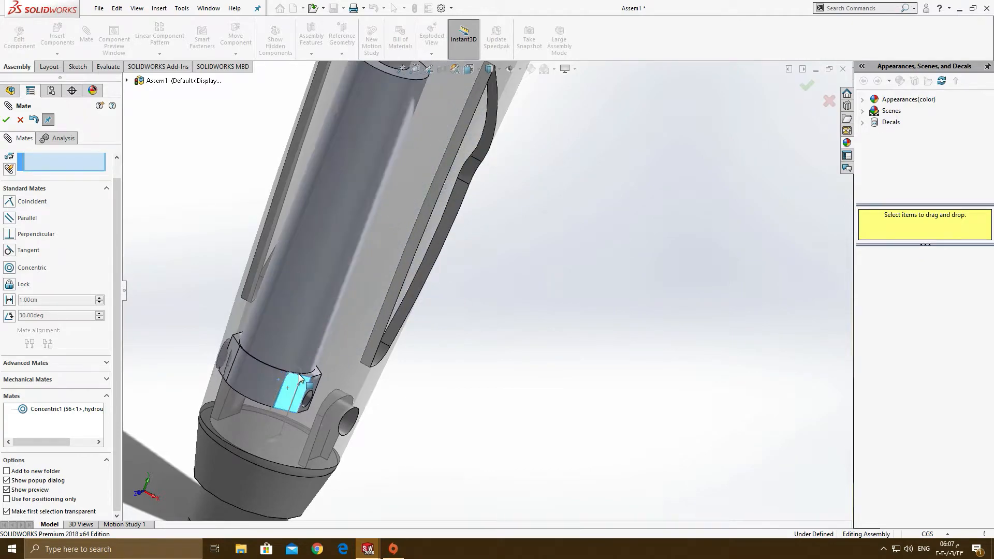
{"action": "scroll", "coordinate": [331, 378], "scroll_direction": "down", "scroll_amount": 2}
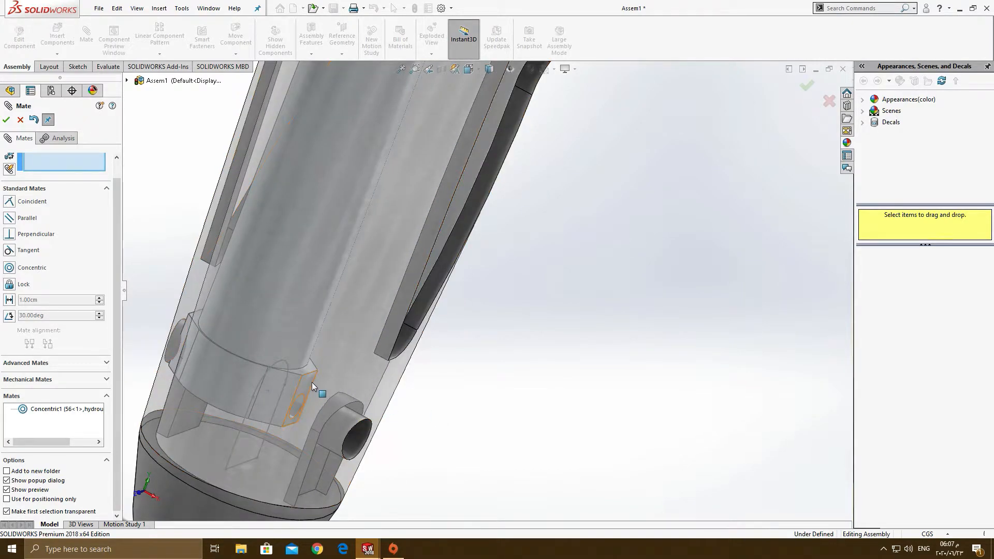
{"action": "left_click", "coordinate": [308, 382]}
{"action": "left_click", "coordinate": [341, 396]}
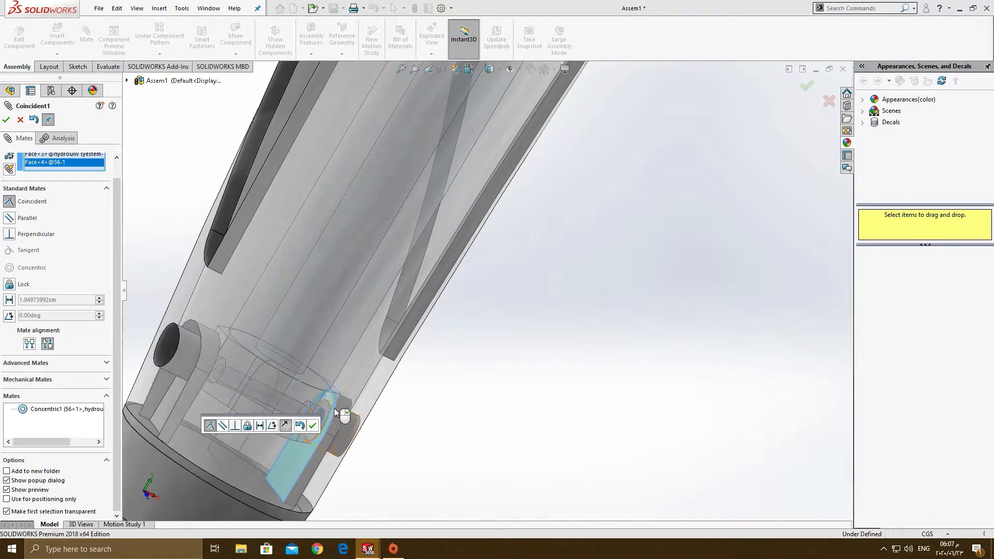
{"action": "left_click", "coordinate": [260, 426]}
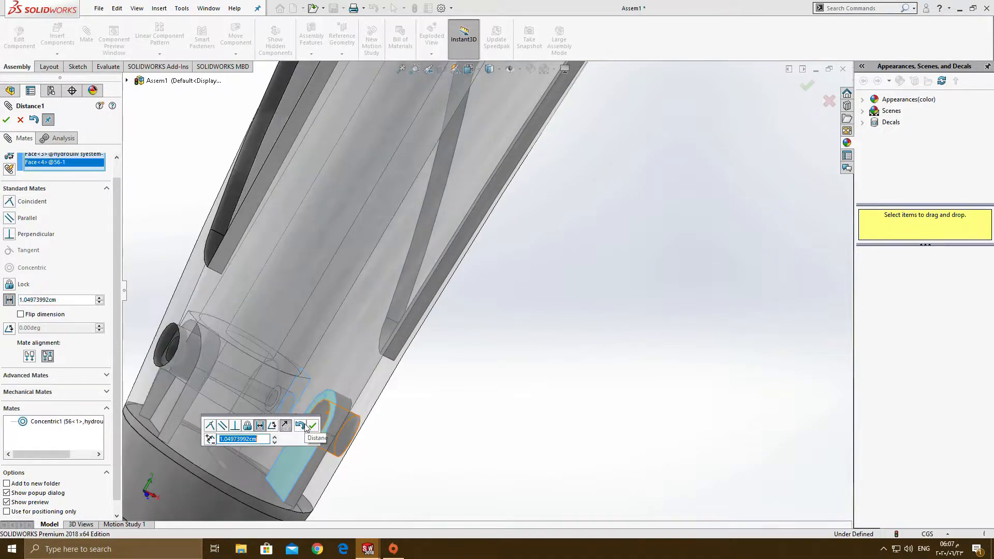
{"action": "left_click", "coordinate": [37, 296]}
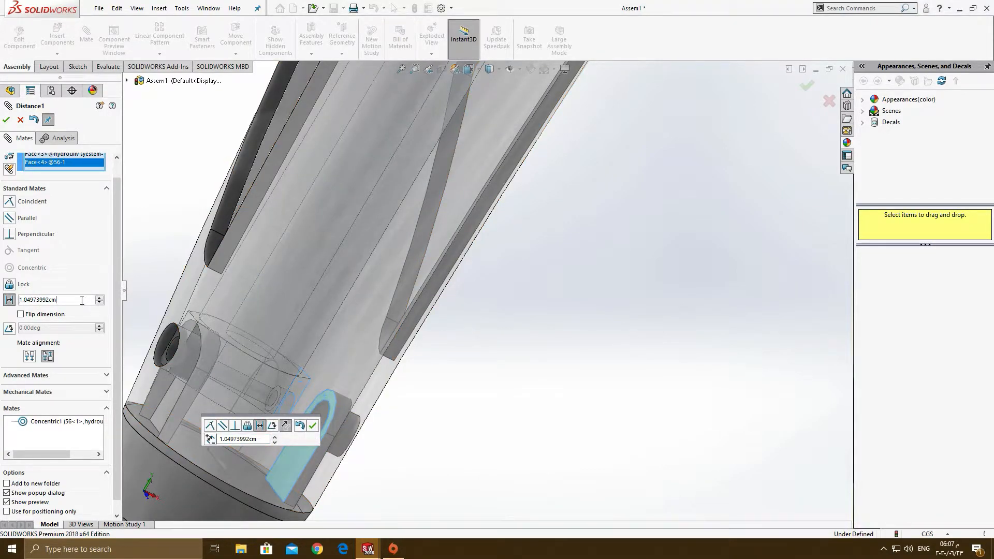
{"action": "middle_click_drag", "start_coordinate": [179, 353], "coordinate": [149, 335]}
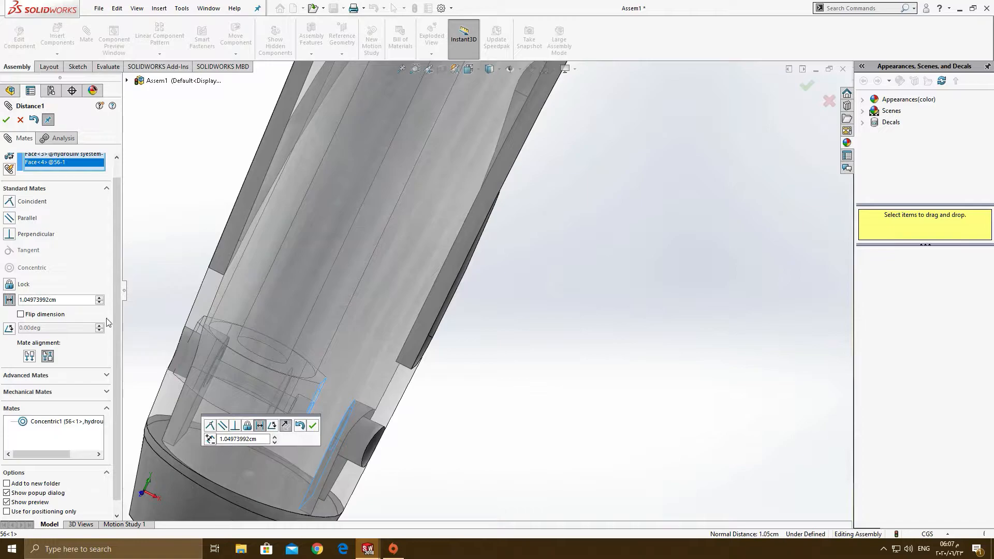
- Try gaps of 0.5 cm, 0.25 cm and 0.1 cm for the distance mate between cylinder base and lug
{"action": "type", "text": "0"}
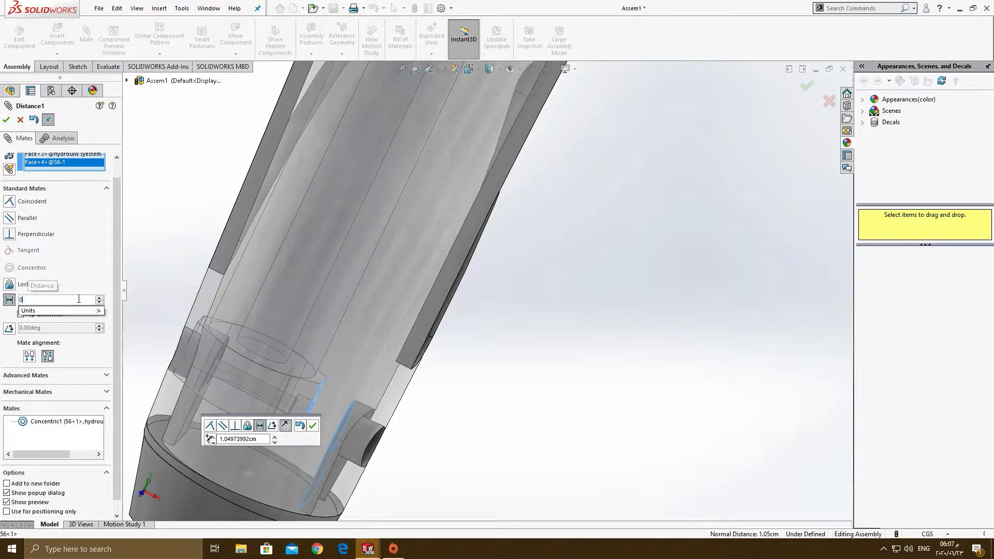
{"action": "type", "text": ".5"}
{"action": "key", "text": "Return"}
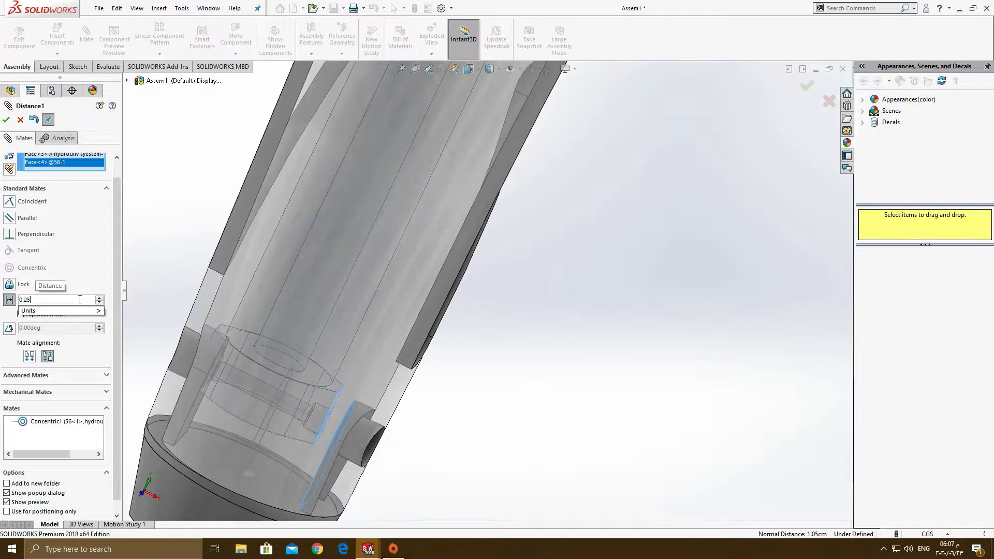
{"action": "type", "text": "0.25"}
{"action": "key", "text": "Return"}
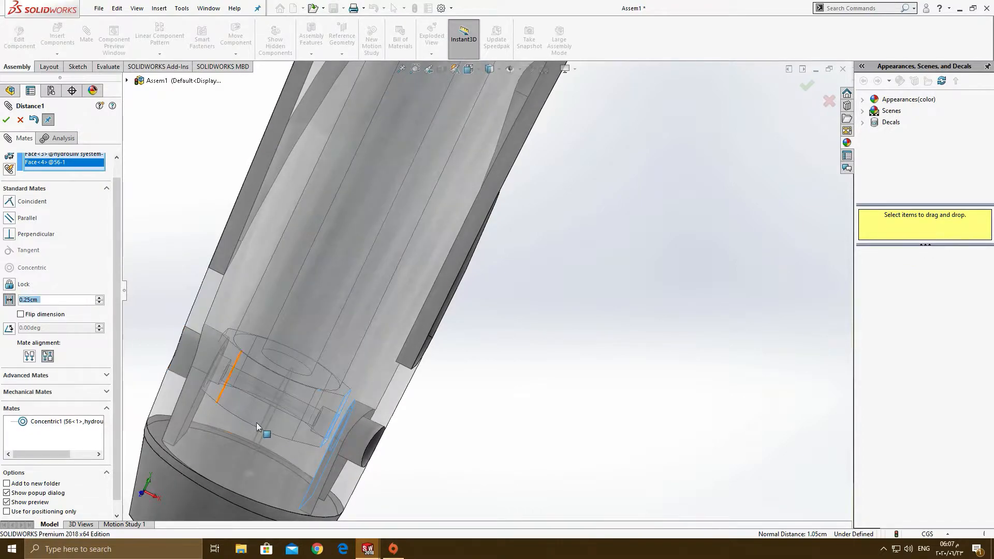
{"action": "scroll", "coordinate": [324, 423], "scroll_direction": "down", "scroll_amount": 2}
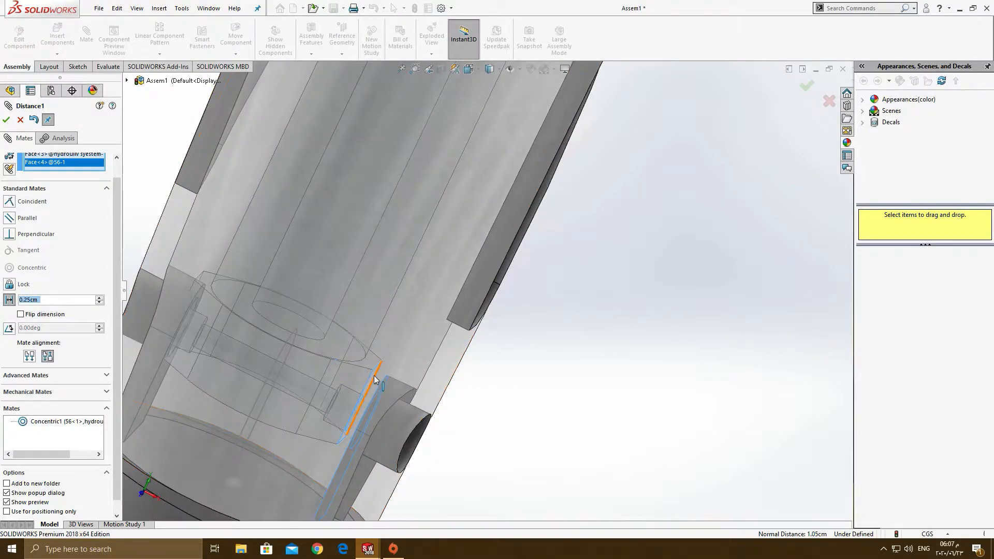
{"action": "middle_click_drag", "start_coordinate": [393, 397], "coordinate": [348, 374]}
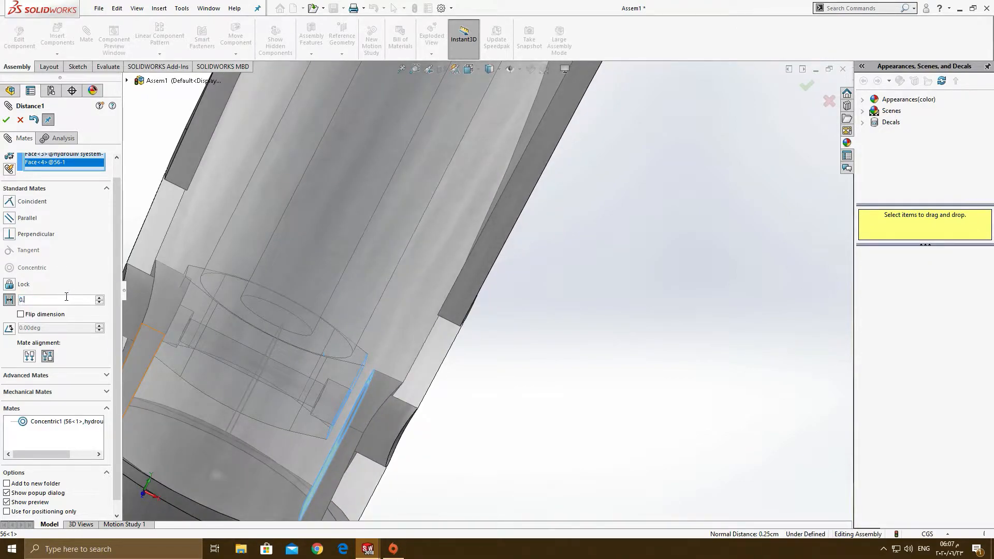
{"action": "type", "text": "1"}
{"action": "key", "text": "Return"}
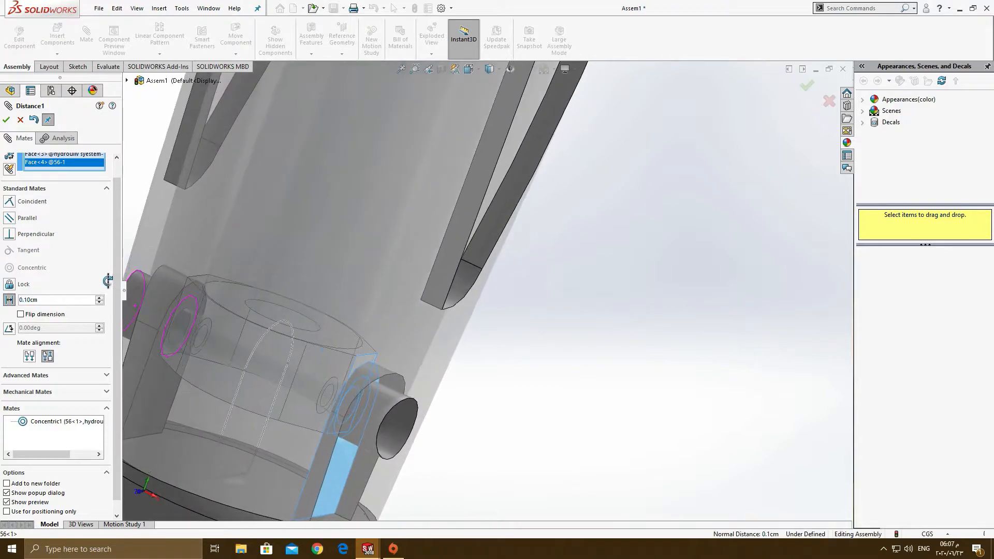
- Set the distance mate between cylinder base and lug to 0.05 cm and finish mating
{"action": "type", "text": "0.0"}
{"action": "key", "text": "Return"}
{"action": "middle_click_drag", "start_coordinate": [235, 346], "coordinate": [255, 359]}
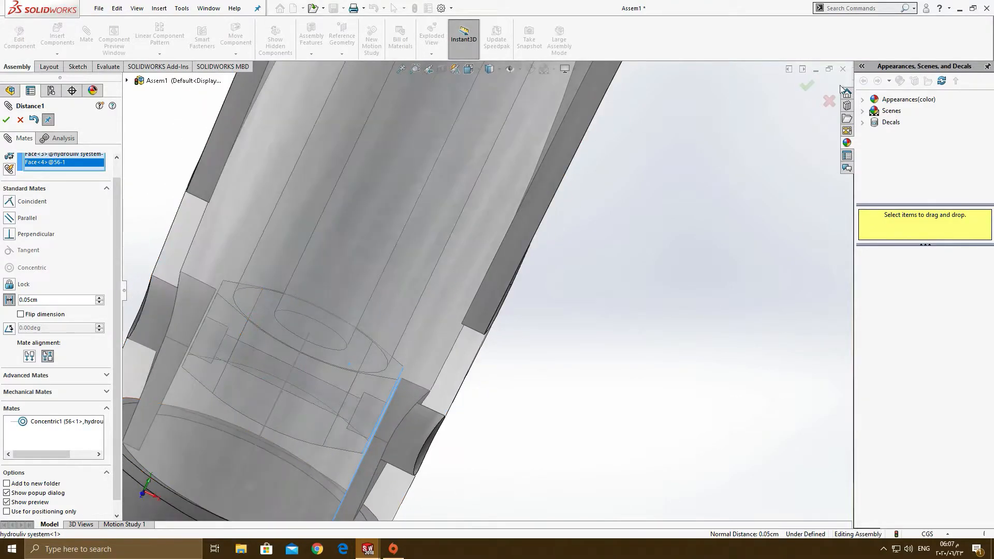
{"action": "left_click", "coordinate": [809, 85]}
{"action": "left_click", "coordinate": [809, 85]}
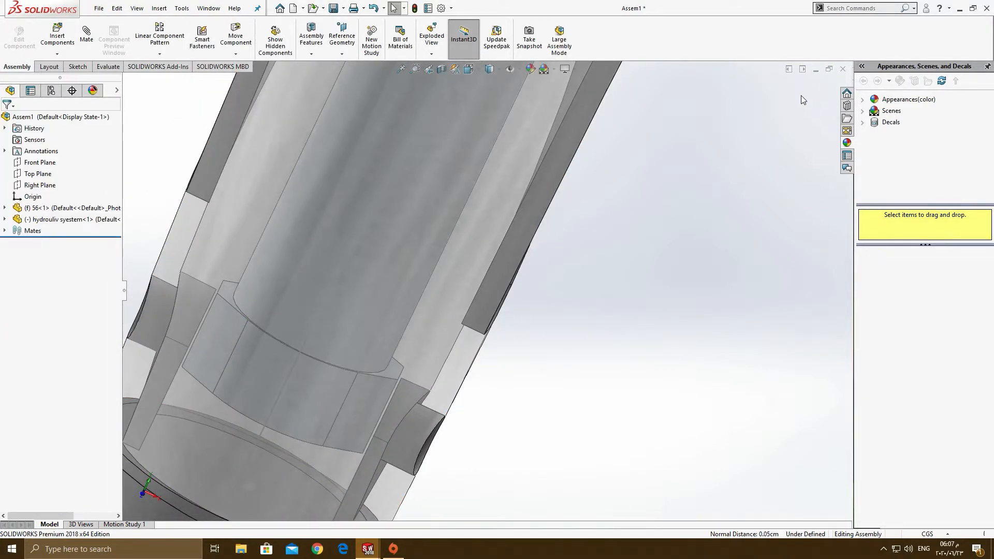
- Move the hydraulic cylinder inside the leg shell to check how it swings on its lower lugs
{"action": "scroll", "coordinate": [553, 132], "scroll_direction": "up", "scroll_amount": 5}
{"action": "middle_click_drag", "start_coordinate": [553, 132], "coordinate": [503, 111]}
{"action": "left_click", "coordinate": [553, 195]}
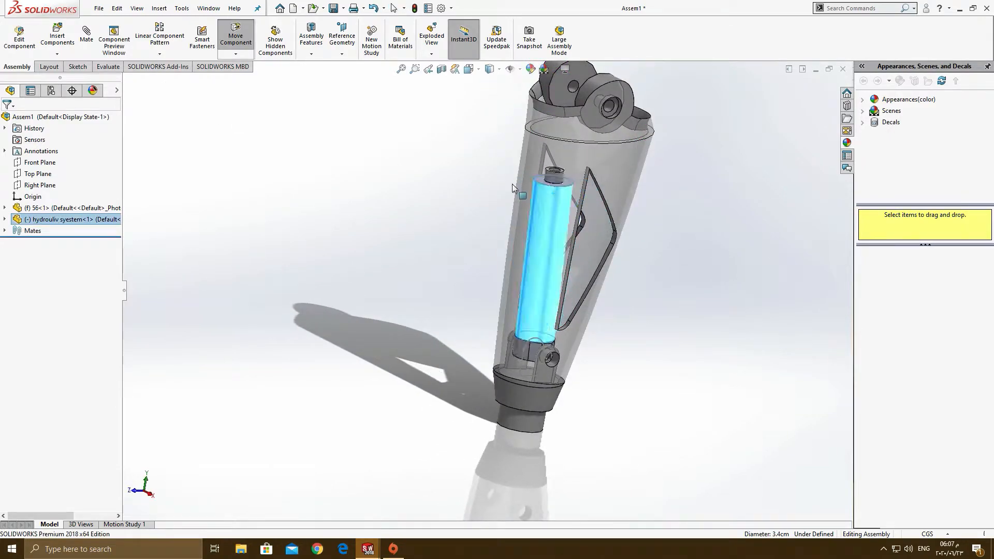
{"action": "left_click", "coordinate": [615, 247]}
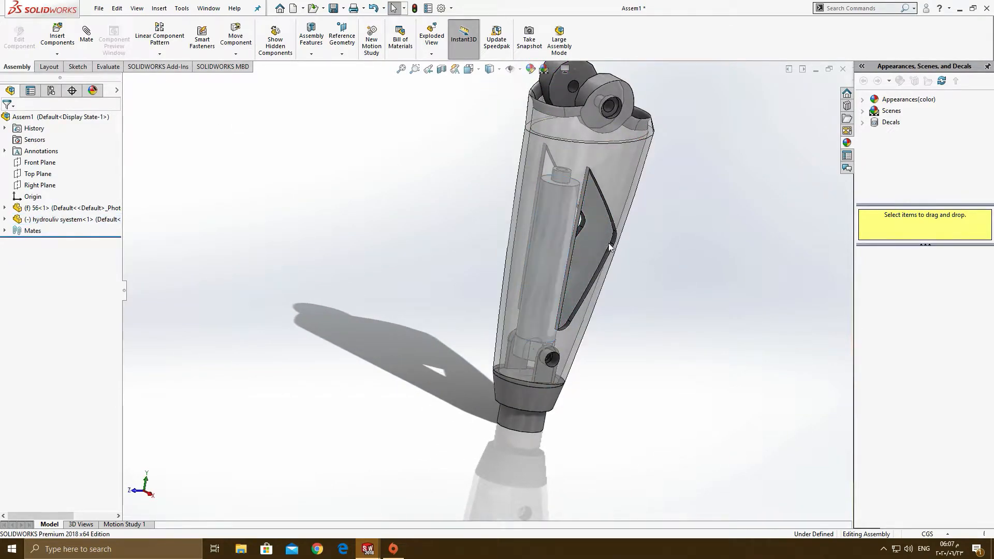
- Insert the haydro 2 rod part from the pro.leg folder and place it beside the leg shell
{"action": "left_click", "coordinate": [66, 56]}
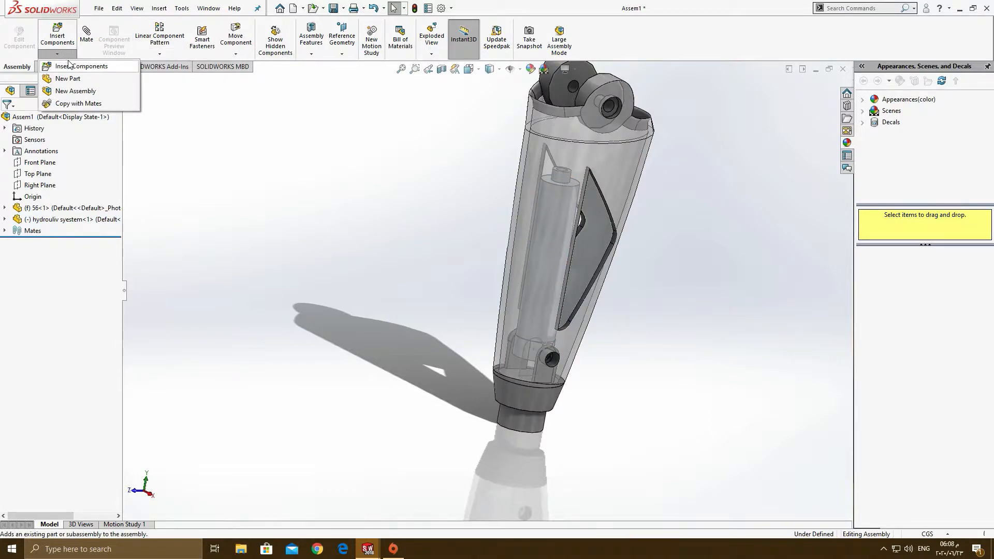
{"action": "left_click", "coordinate": [71, 67]}
{"action": "left_click", "coordinate": [58, 298]}
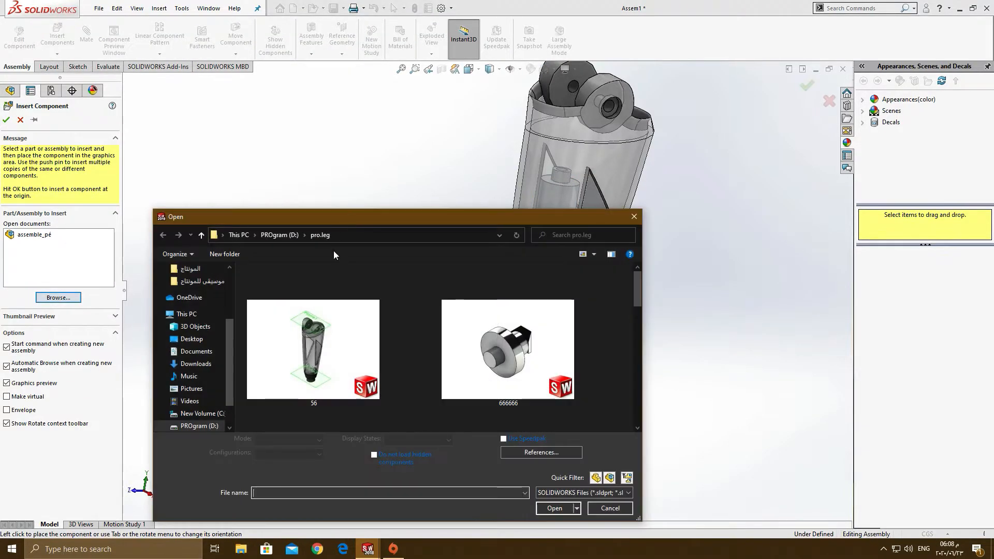
{"action": "scroll", "coordinate": [443, 367], "scroll_direction": "up", "scroll_amount": 1}
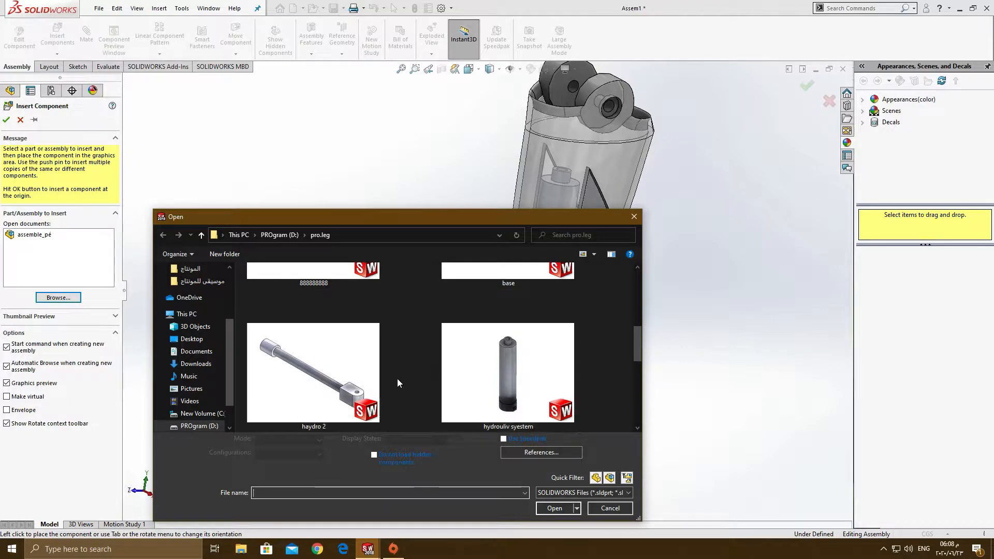
{"action": "double_click", "coordinate": [332, 374]}
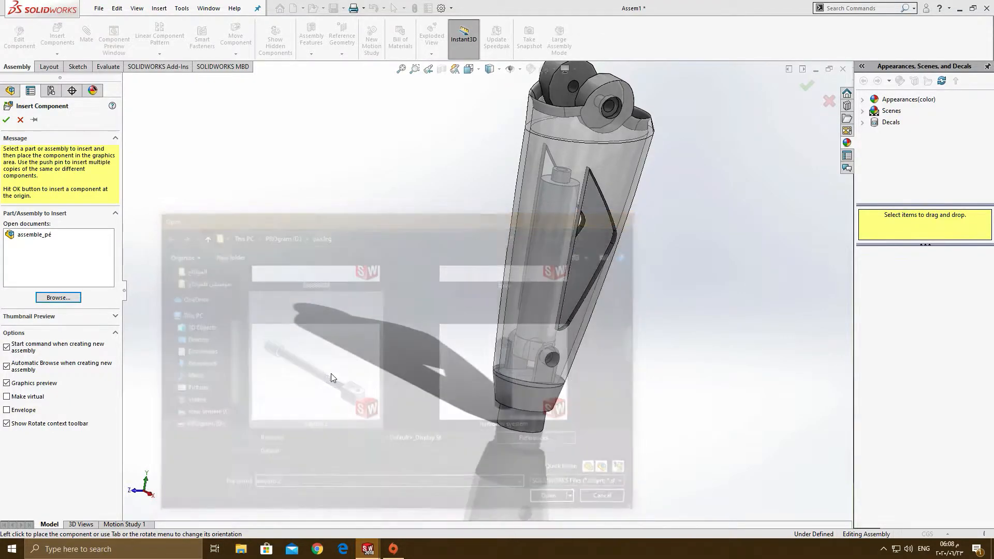
{"action": "left_click", "coordinate": [249, 107]}
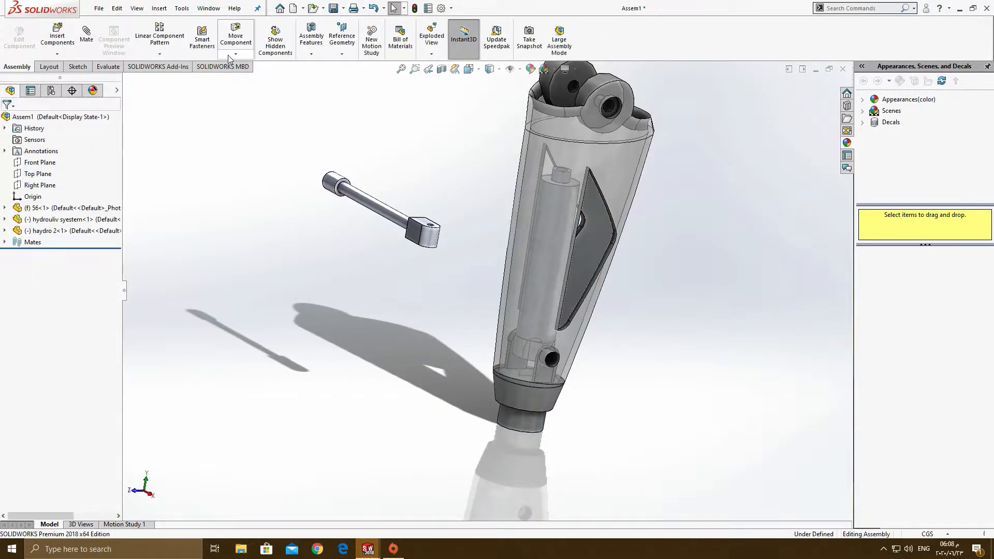
- Rotate the haydro 2 rod freely until it stands nearly upright with its pierced block end on top
{"action": "left_click", "coordinate": [236, 54]}
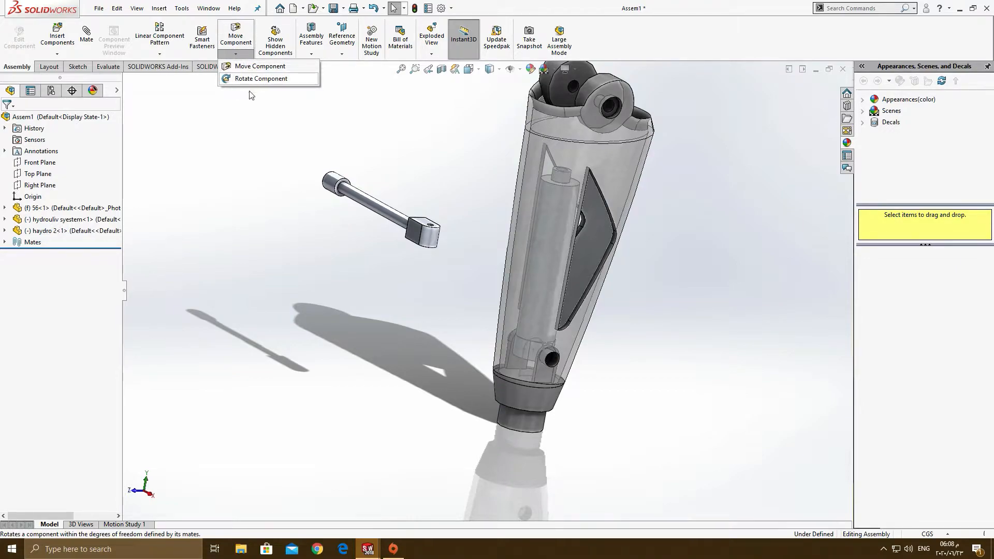
{"action": "left_click", "coordinate": [261, 79]}
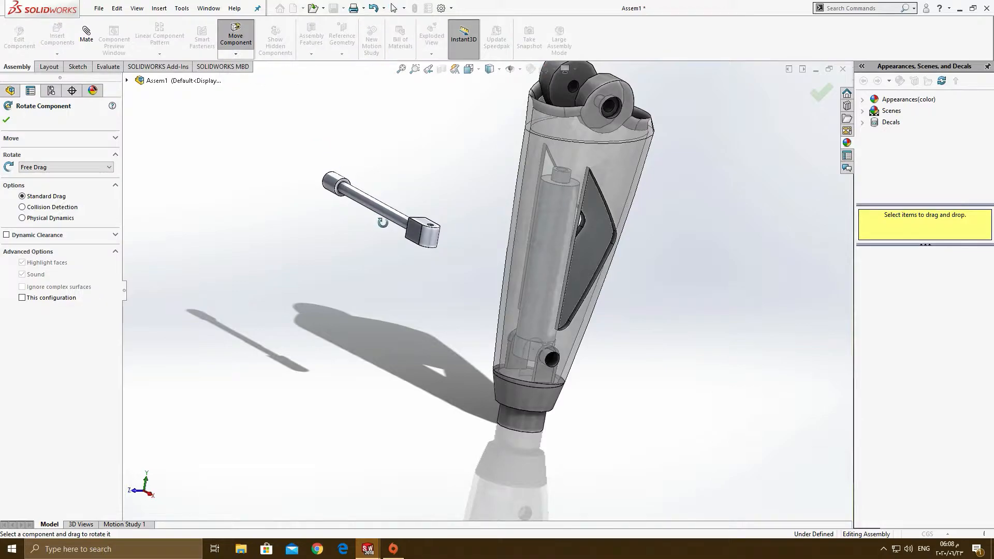
{"action": "mouse_move", "coordinate": [422, 230]}
{"action": "left_mouse_down"}
{"action": "mouse_move", "coordinate": [399, 30]}
{"action": "mouse_move", "coordinate": [376, 75]}
{"action": "mouse_move", "coordinate": [290, 55]}
{"action": "left_mouse_up"}
- Add a concentric mate between the haydro 2 rod's shaft and the opening at the top of the hydraulic cylinder, discarding the preselected edge
{"action": "left_click", "coordinate": [87, 34]}
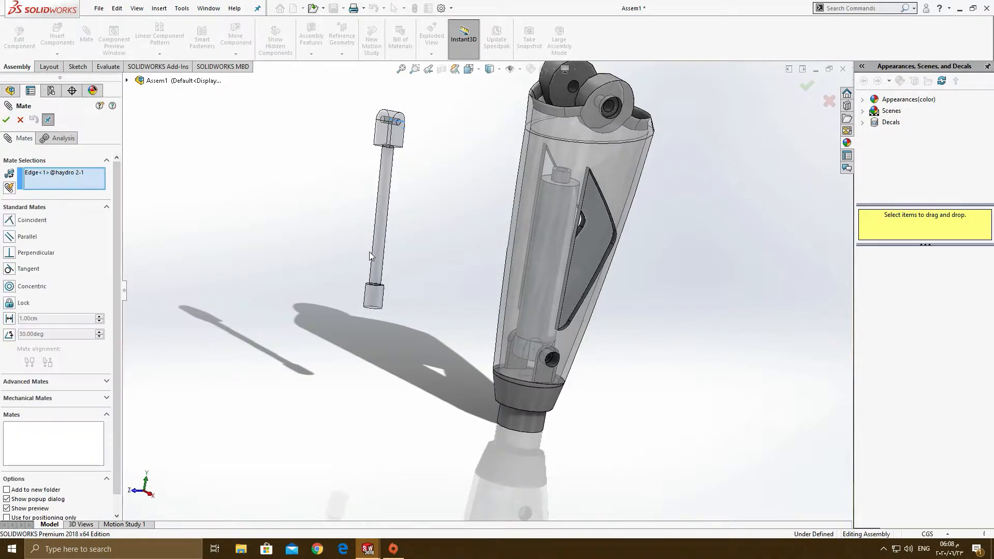
{"action": "scroll", "coordinate": [528, 189], "scroll_direction": "up", "scroll_amount": 2}
{"action": "scroll", "coordinate": [238, 406], "scroll_direction": "down", "scroll_amount": 5}
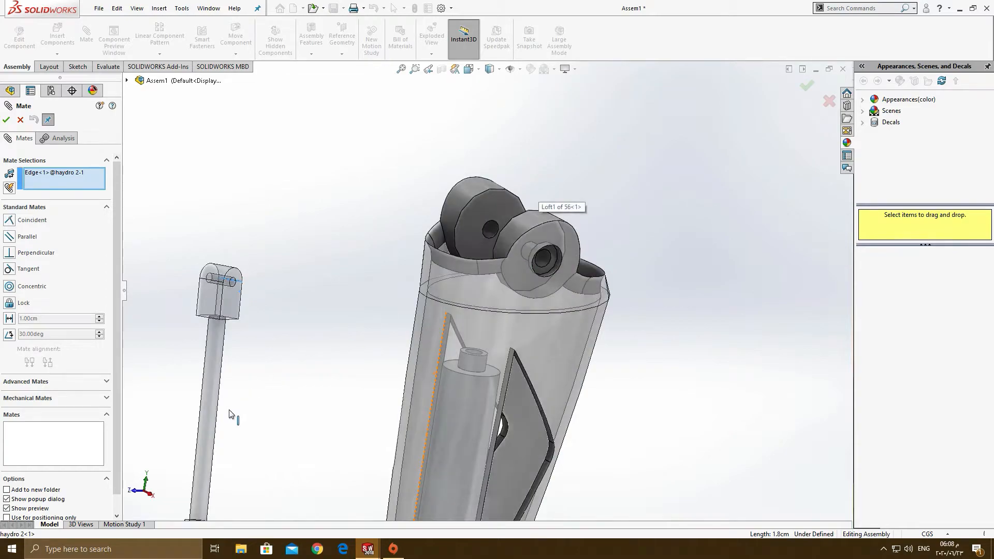
{"action": "right_click", "coordinate": [66, 173]}
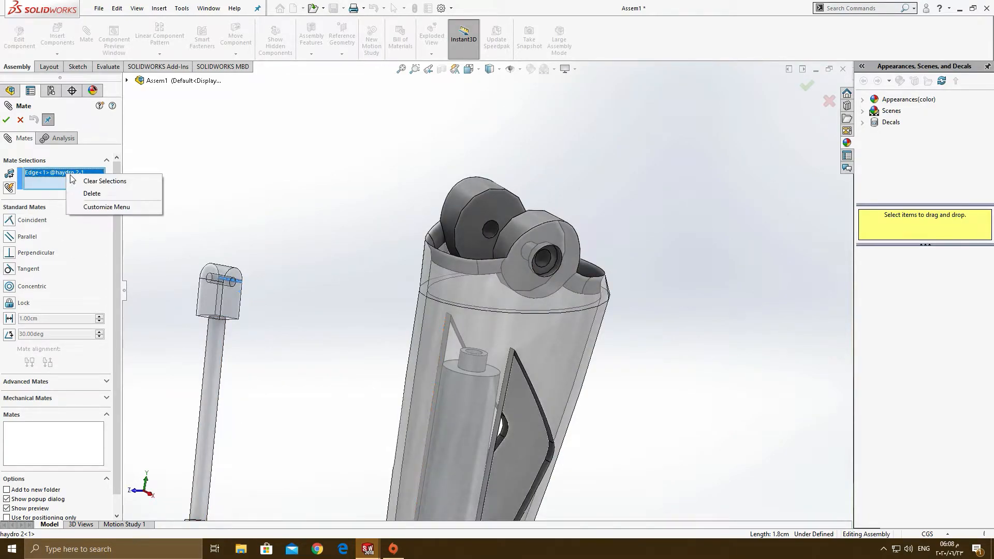
{"action": "left_click", "coordinate": [88, 193]}
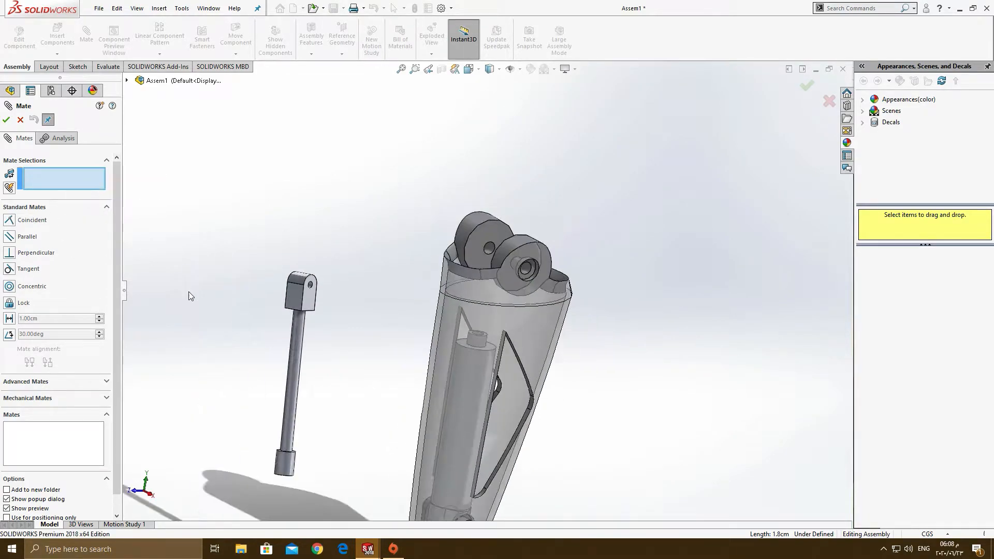
{"action": "left_click", "coordinate": [296, 364]}
{"action": "scroll", "coordinate": [479, 337], "scroll_direction": "down", "scroll_amount": 5}
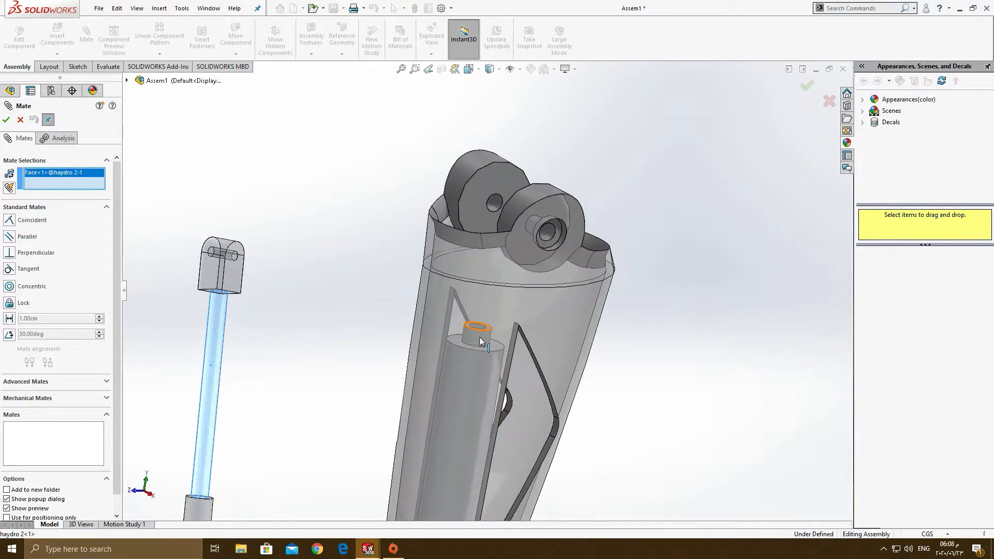
{"action": "left_click", "coordinate": [477, 304]}
{"action": "left_click", "coordinate": [604, 353]}
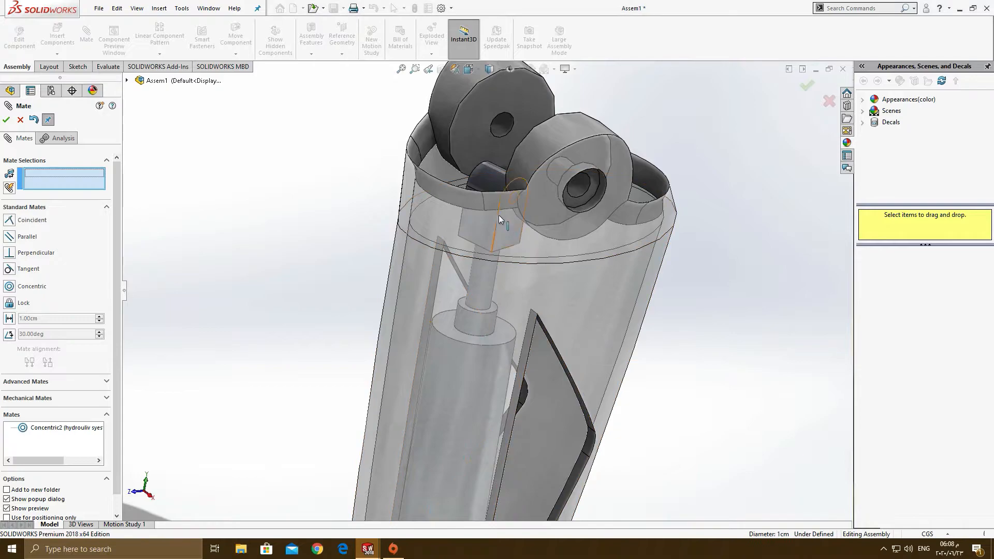
- Turn the rod about its axis so its head's cross hole faces the shell's side, and finish mating
{"action": "left_click_drag", "start_coordinate": [483, 238], "coordinate": [448, 202]}
{"action": "scroll", "coordinate": [445, 187], "scroll_direction": "up", "scroll_amount": 1}
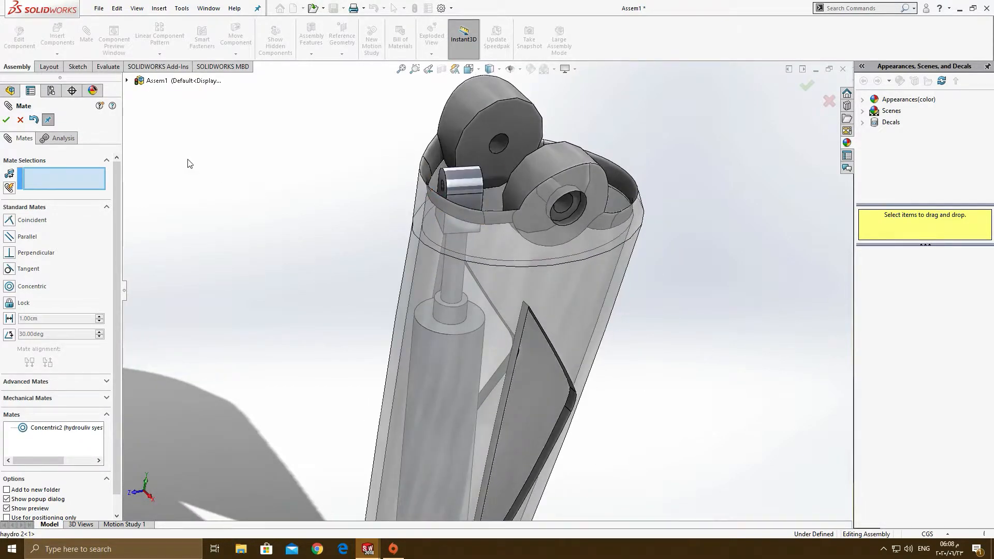
{"action": "left_click", "coordinate": [21, 119]}
- Insert the least part bracket from the pro.leg folder and place it beside the top of the leg shell
{"action": "left_click", "coordinate": [57, 54]}
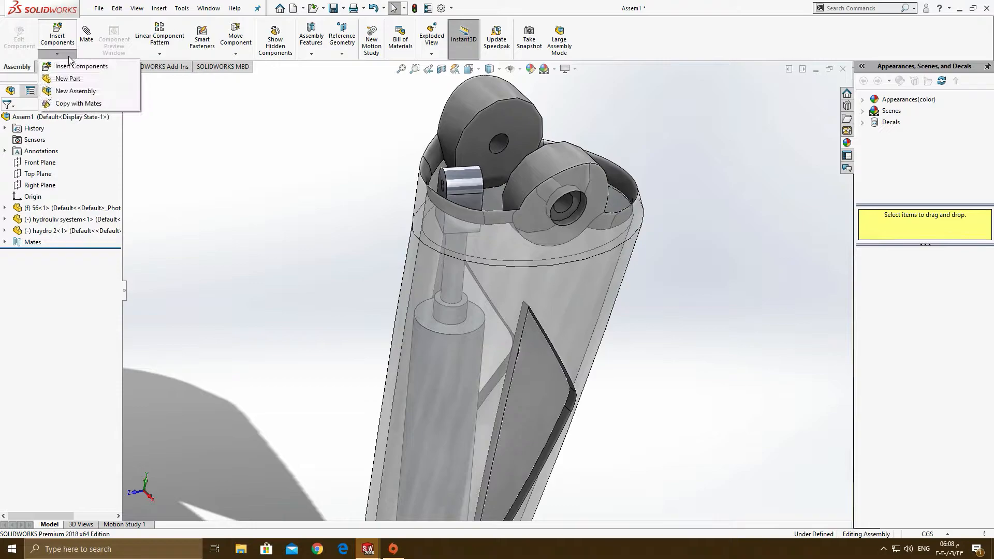
{"action": "left_click", "coordinate": [71, 68]}
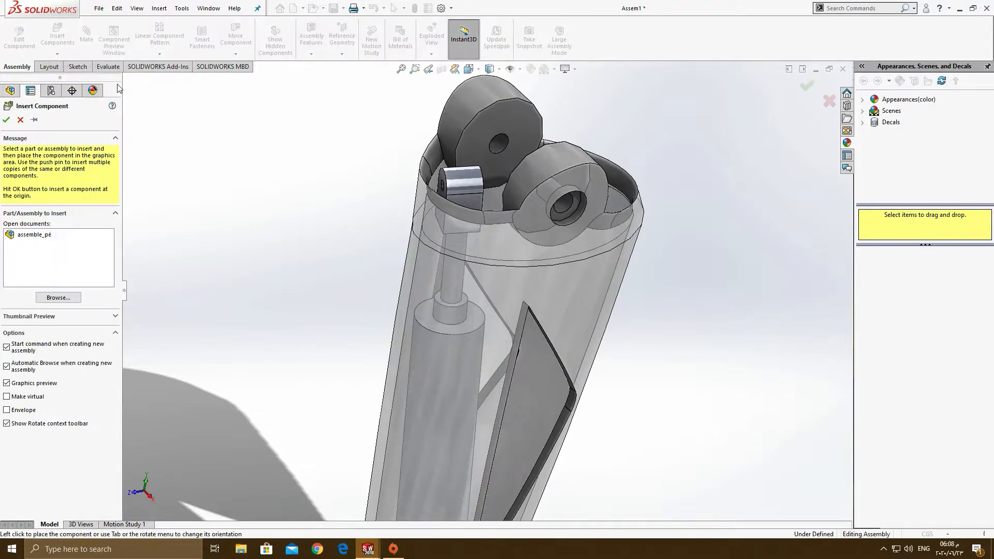
{"action": "left_click", "coordinate": [58, 298]}
{"action": "scroll", "coordinate": [424, 318], "scroll_direction": "down", "scroll_amount": 2}
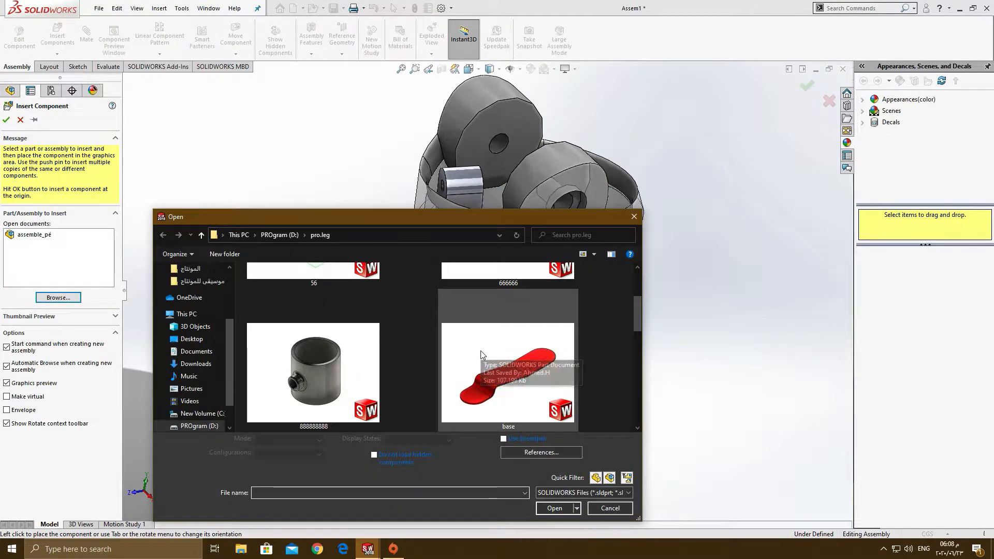
{"action": "scroll", "coordinate": [481, 354], "scroll_direction": "down", "scroll_amount": 2}
{"action": "double_click", "coordinate": [314, 361]}
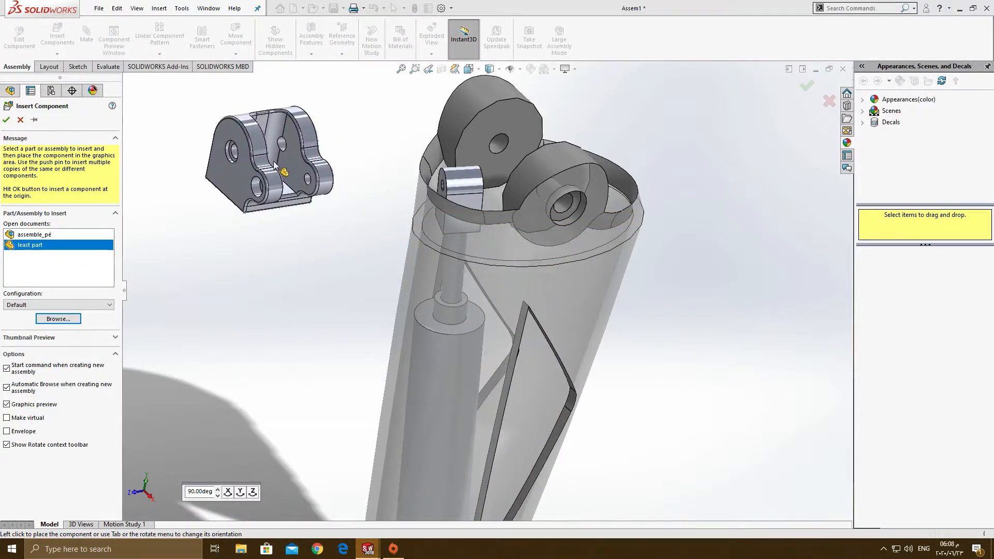
{"action": "left_click", "coordinate": [274, 165]}
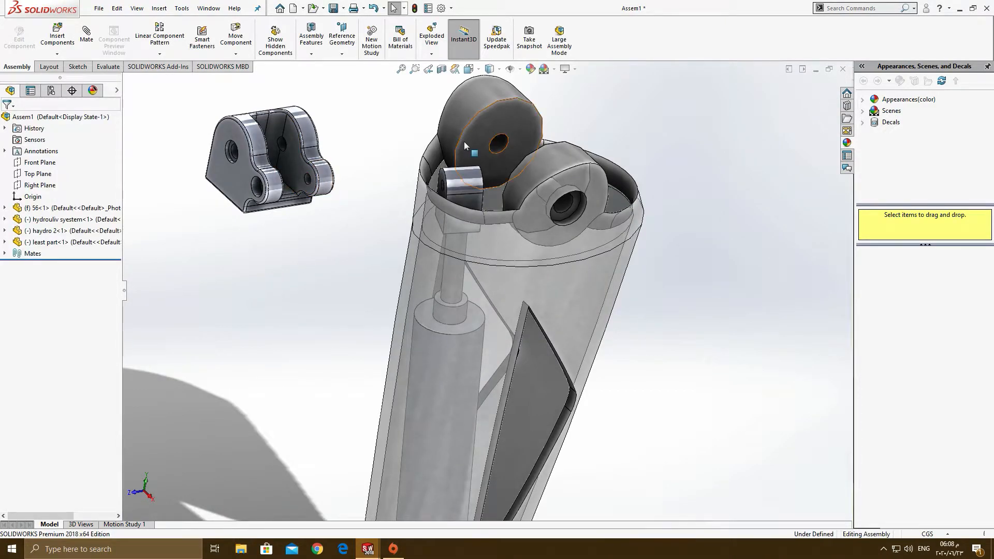
- Rotate the least part bracket freely until its flat base is on top and its pierced lugs hang below
{"action": "left_click", "coordinate": [57, 54]}
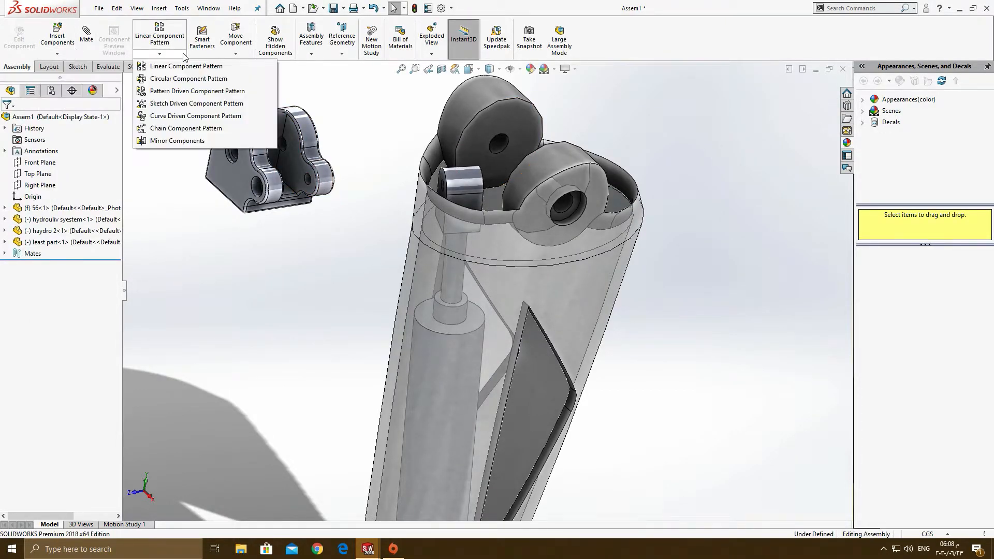
{"action": "left_click", "coordinate": [236, 54]}
{"action": "left_click", "coordinate": [261, 78]}
{"action": "left_click_drag", "start_coordinate": [329, 183], "coordinate": [198, 186]}
{"action": "left_click_drag", "start_coordinate": [192, 183], "coordinate": [255, 300]}
{"action": "left_click_drag", "start_coordinate": [328, 182], "coordinate": [153, 178]}
{"action": "mouse_move", "coordinate": [242, 145]}
{"action": "left_mouse_down"}
{"action": "mouse_move", "coordinate": [210, 175]}
{"action": "mouse_move", "coordinate": [240, 182]}
{"action": "mouse_move", "coordinate": [238, 215]}
{"action": "mouse_move", "coordinate": [233, 160]}
{"action": "mouse_move", "coordinate": [206, 126]}
{"action": "left_mouse_up"}
- Add a concentric mate between the hole in the bracket's wide side plate and the shell's upper lug hole, discarding the preselected face
{"action": "left_click", "coordinate": [85, 38]}
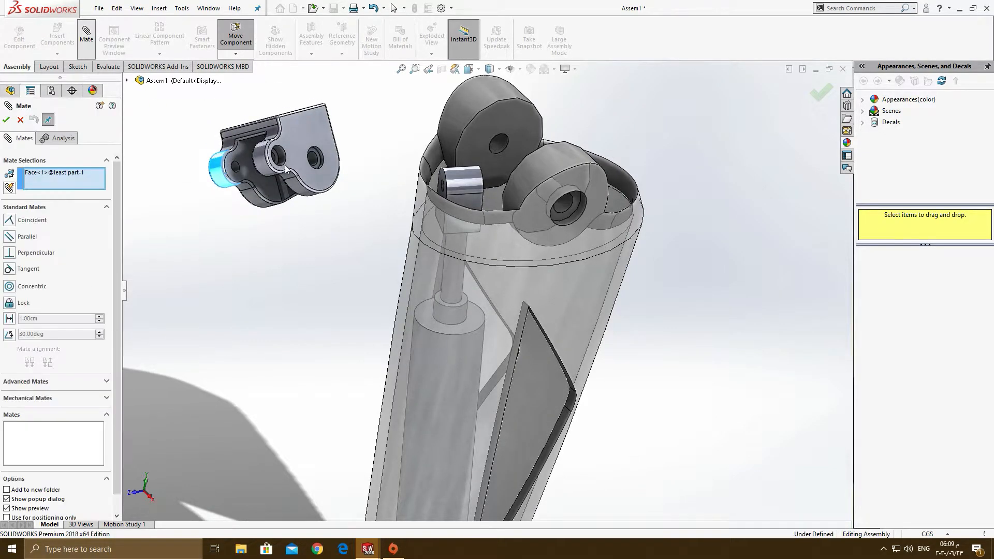
{"action": "right_click", "coordinate": [72, 173]}
{"action": "left_click", "coordinate": [99, 178]}
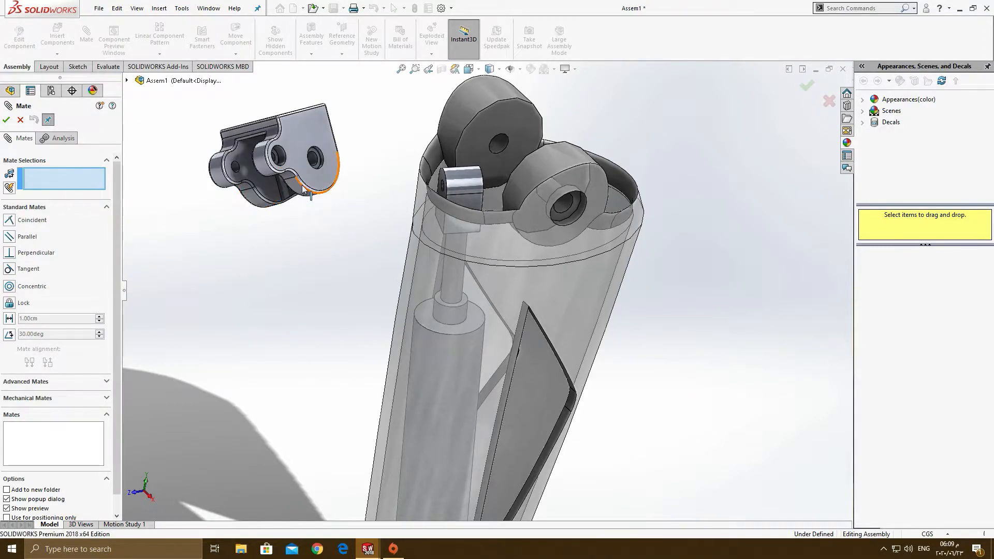
{"action": "left_click", "coordinate": [312, 159]}
{"action": "left_click", "coordinate": [571, 201]}
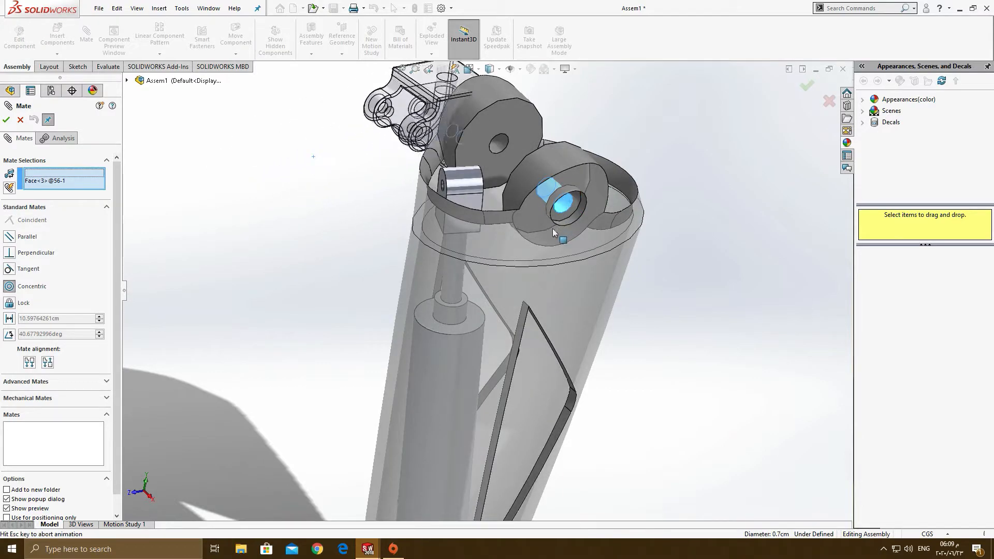
{"action": "left_click", "coordinate": [679, 207]}
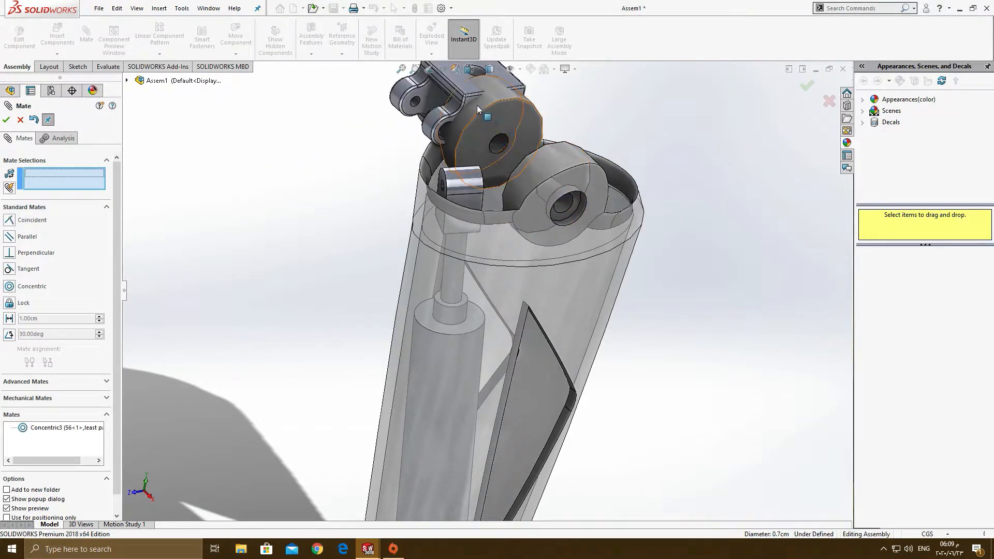
- Swing the bracket around its hinge axis and define a distance mate between its outer side face and the upper shell lug's inner face
{"action": "left_click_drag", "start_coordinate": [457, 104], "coordinate": [498, 114]}
{"action": "scroll", "coordinate": [513, 102], "scroll_direction": "down", "scroll_amount": 2}
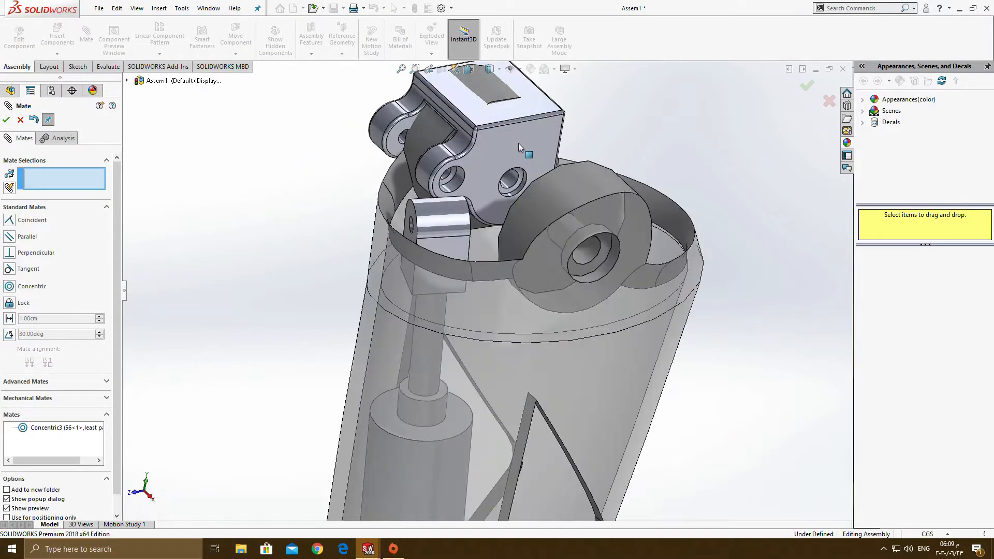
{"action": "left_click", "coordinate": [511, 138]}
{"action": "middle_click_drag", "start_coordinate": [511, 138], "coordinate": [567, 185]}
{"action": "left_click", "coordinate": [539, 161]}
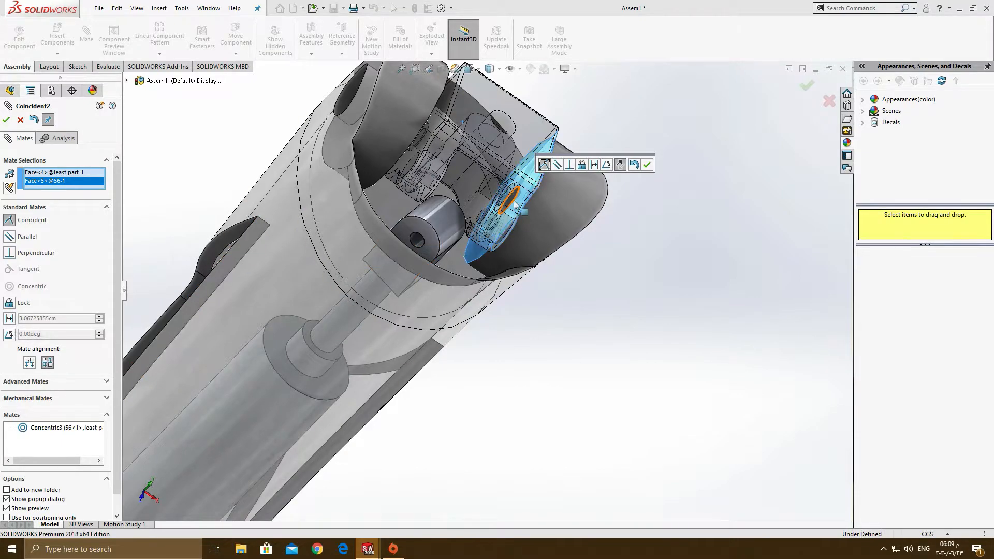
{"action": "left_click", "coordinate": [594, 164]}
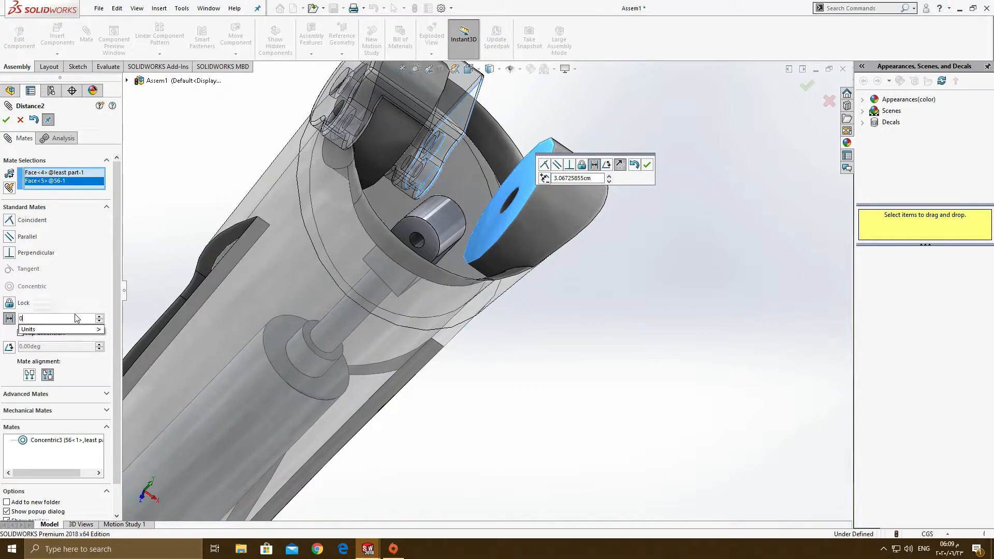
- Try gaps of 0.01 cm and 0.10 cm for the distance mate between bracket and upper shell lug
{"action": "key", "text": "Return"}
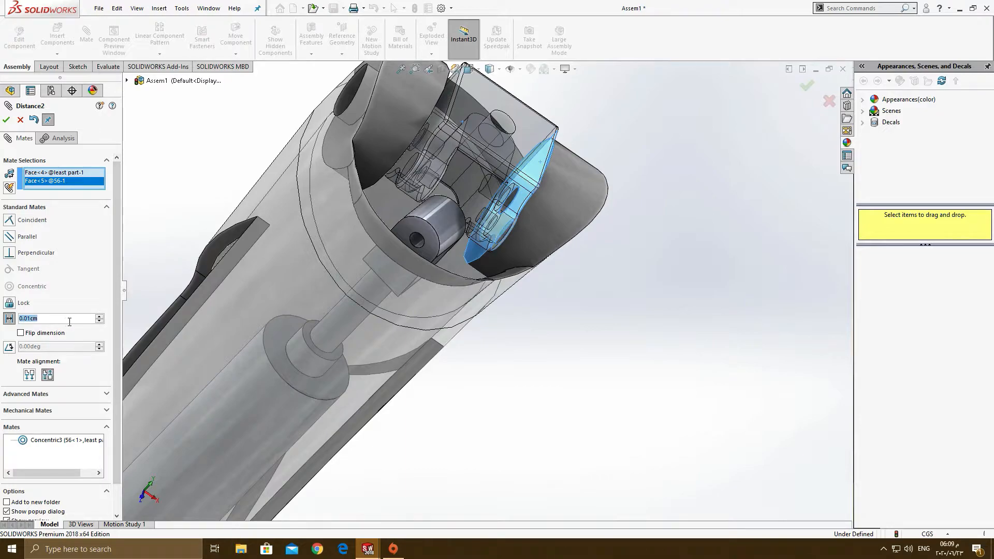
{"action": "type", "text": "0.10"}
{"action": "key", "text": "Return"}
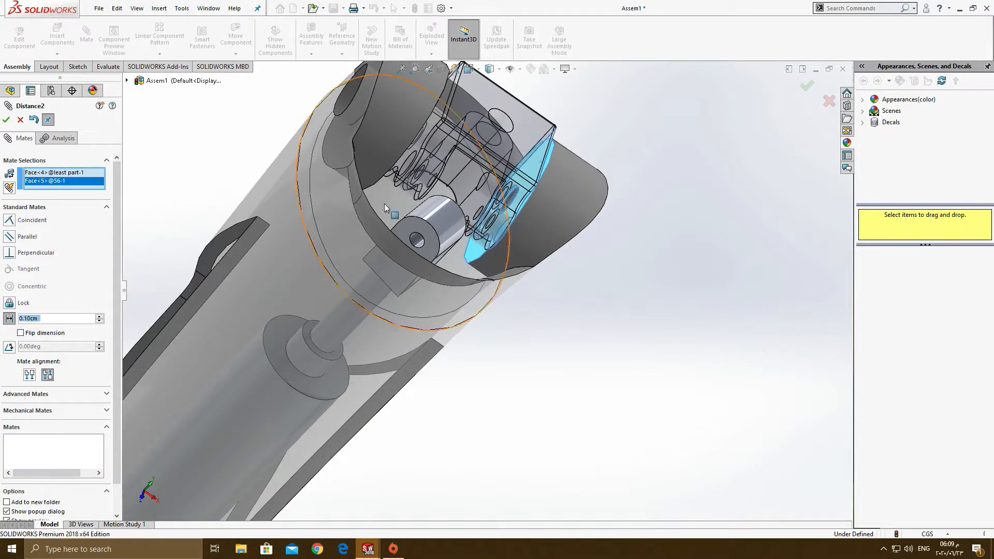
- Set the distance mate between the bracket and the upper shell lug to 0.15 cm and accept it
{"action": "scroll", "coordinate": [459, 157], "scroll_direction": "down", "scroll_amount": 1}
{"action": "middle_click_drag", "start_coordinate": [459, 158], "coordinate": [270, 228]}
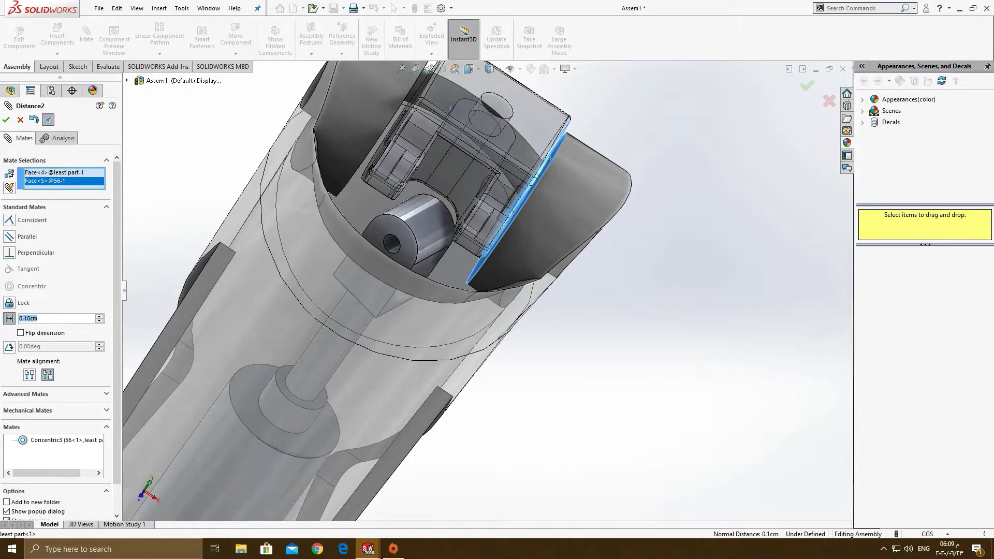
{"action": "key", "text": "Return"}
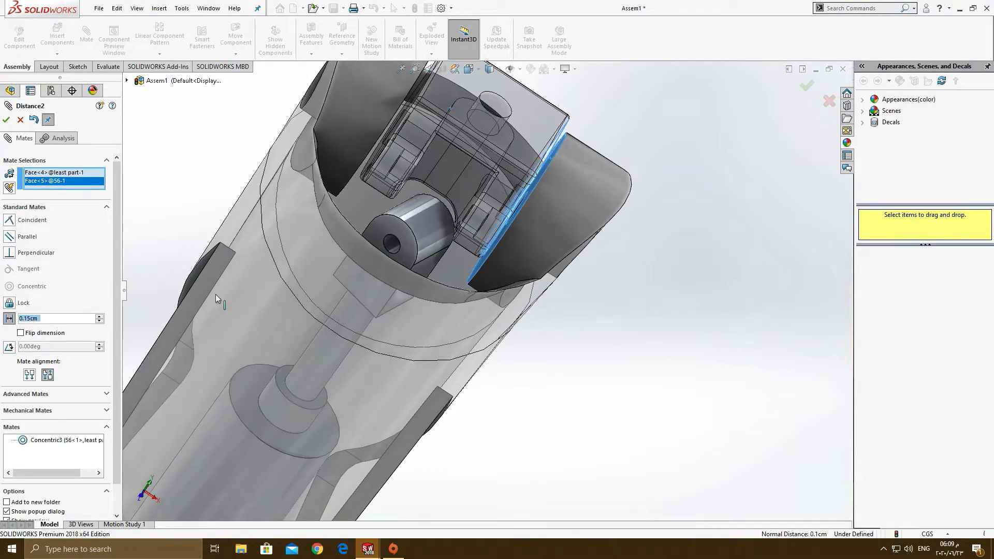
{"action": "middle_click_drag", "start_coordinate": [412, 174], "coordinate": [647, 91]}
{"action": "left_click", "coordinate": [801, 92]}
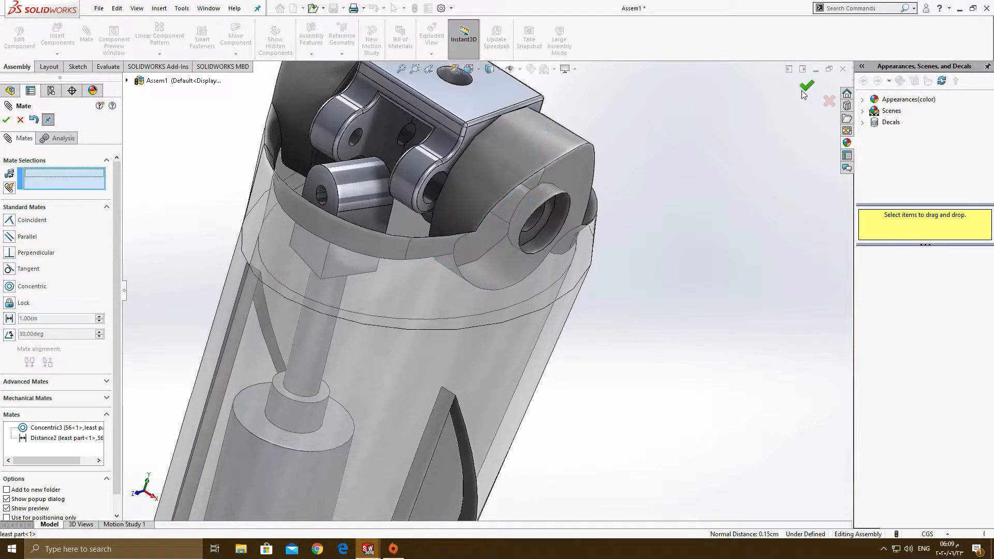
- Add a concentric mate between the hole in the piston rod's end block and the hole in the bracket's small lugs
{"action": "left_click", "coordinate": [322, 198]}
{"action": "left_click", "coordinate": [356, 139]}
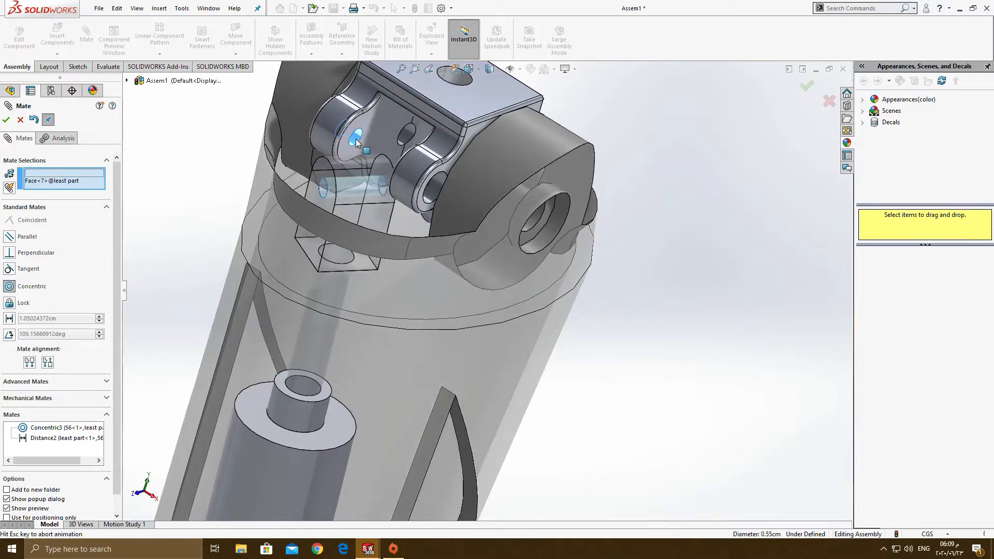
{"action": "left_click", "coordinate": [343, 114]}
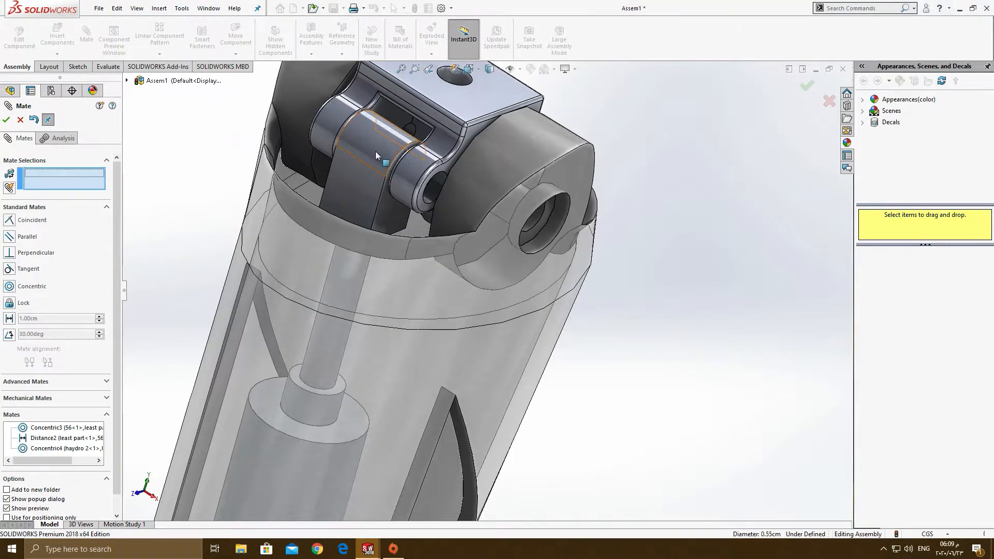
- Swing the bracket and piston rod together to test the hinge motion, and finish mating
{"action": "left_click_drag", "start_coordinate": [371, 128], "coordinate": [355, 179]}
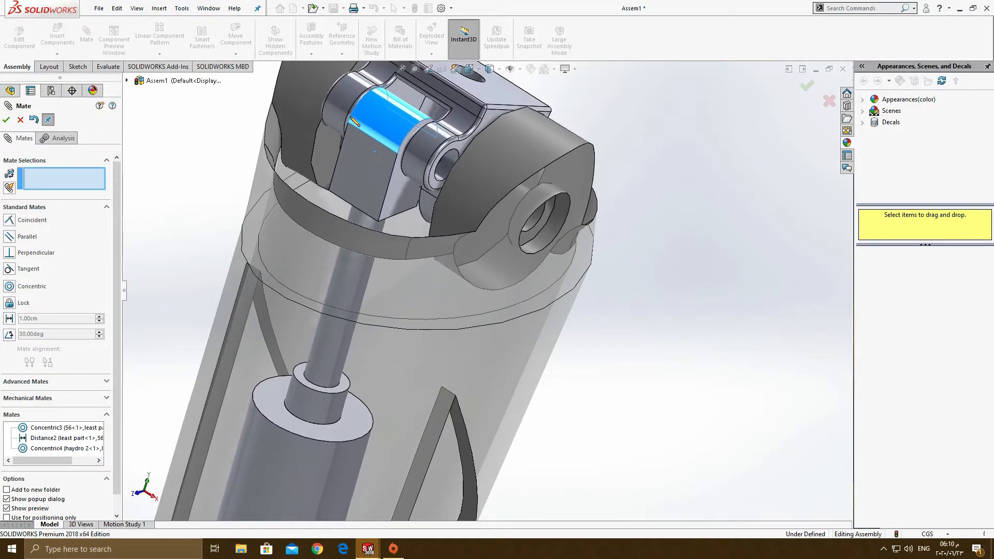
{"action": "scroll", "coordinate": [356, 140], "scroll_direction": "up", "scroll_amount": 5}
{"action": "middle_click_drag", "start_coordinate": [355, 139], "coordinate": [420, 204]}
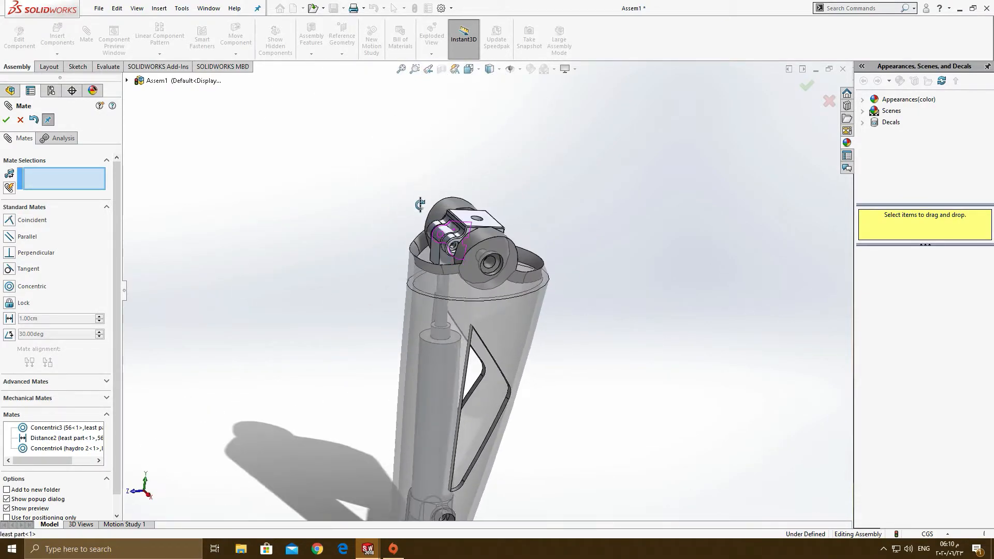
{"action": "left_click", "coordinate": [7, 121]}
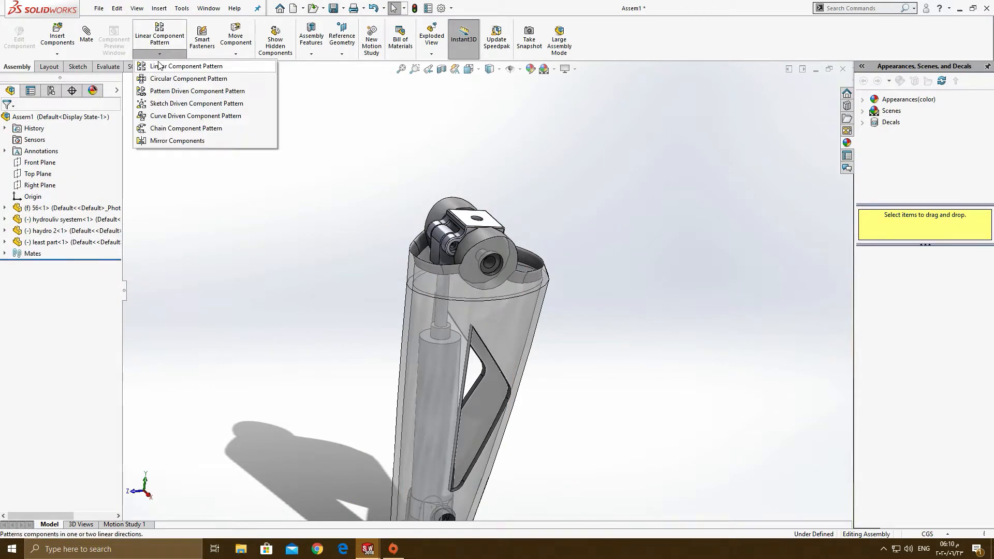
- Insert the part 666666 from the pro.leg folder and place it beside the top of the leg
{"action": "left_click", "coordinate": [57, 54]}
{"action": "left_click", "coordinate": [68, 62]}
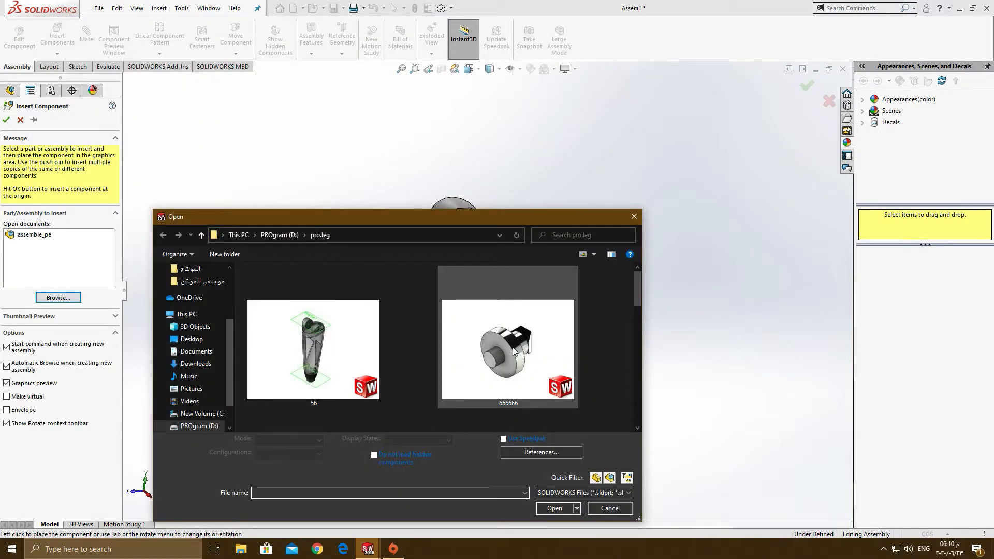
{"action": "scroll", "coordinate": [521, 350], "scroll_direction": "down", "scroll_amount": 3}
{"action": "scroll", "coordinate": [521, 350], "scroll_direction": "up", "scroll_amount": 3}
{"action": "double_click", "coordinate": [521, 352]}
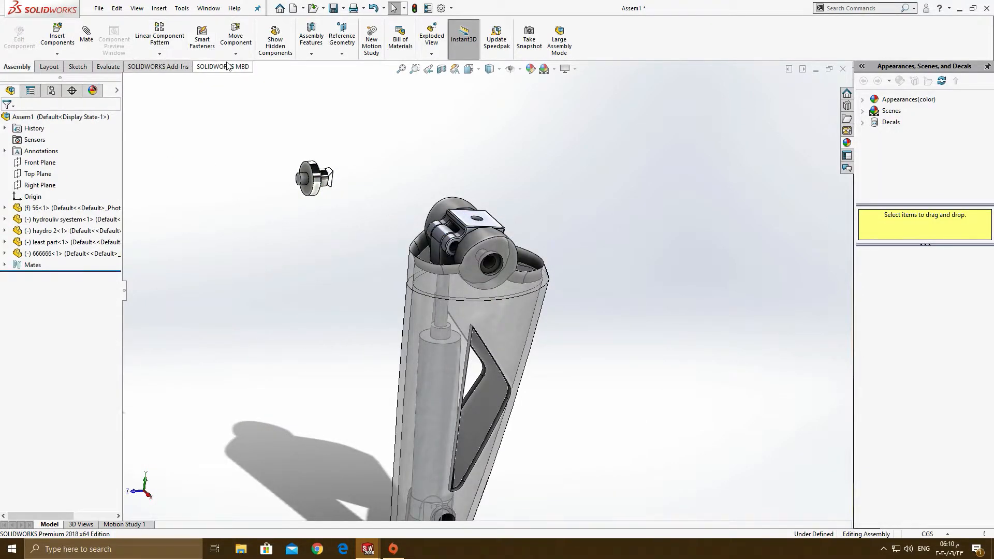
- Rotate the inserted adapter freely so its round stud points down and its pyramid head points up
{"action": "left_click", "coordinate": [236, 55]}
{"action": "left_click", "coordinate": [245, 80]}
{"action": "left_click_drag", "start_coordinate": [308, 176], "coordinate": [284, 249]}
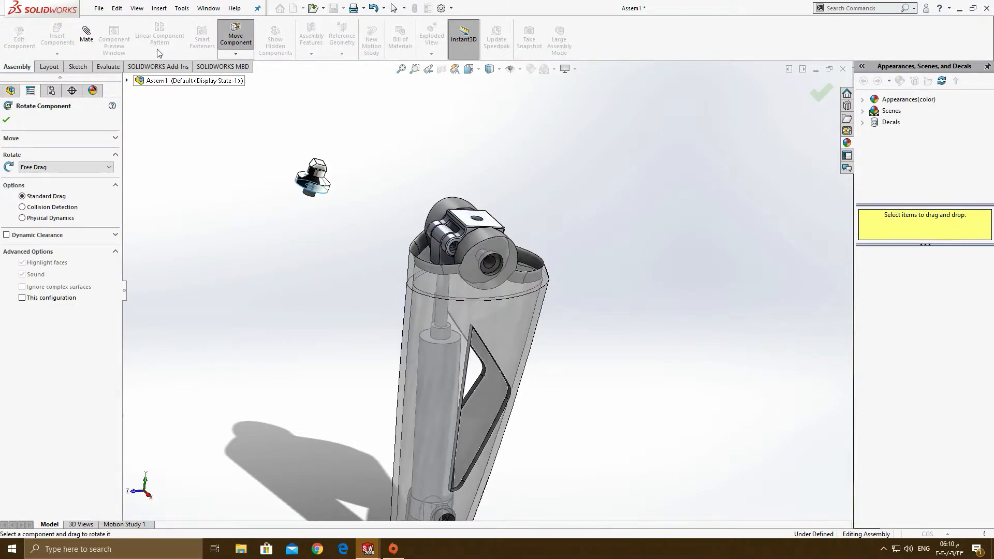
{"action": "left_click", "coordinate": [6, 121]}
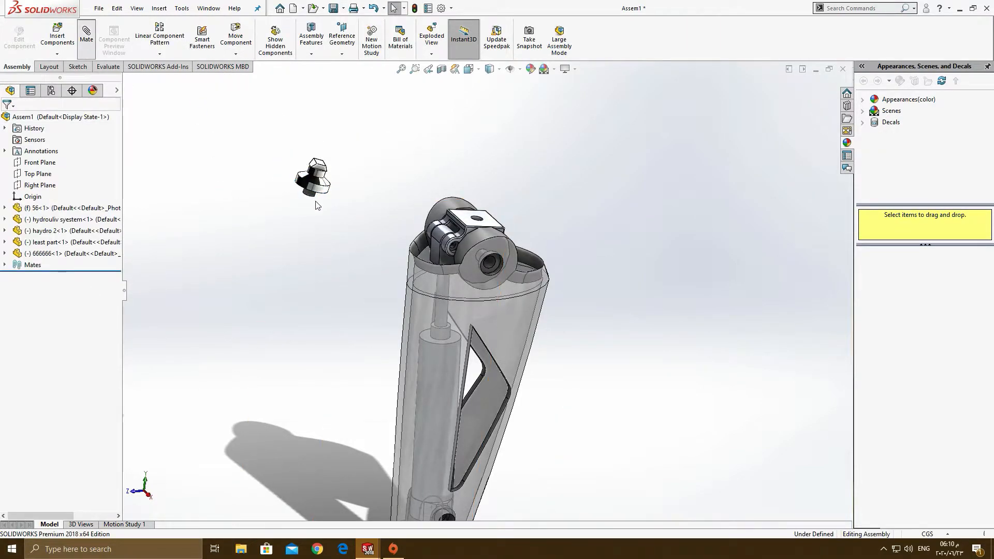
- Add a concentric mate between the adapter's round stud and the hole in the bracket's top plate
{"action": "scroll", "coordinate": [332, 206], "scroll_direction": "down", "scroll_amount": 3}
{"action": "left_click", "coordinate": [332, 208]}
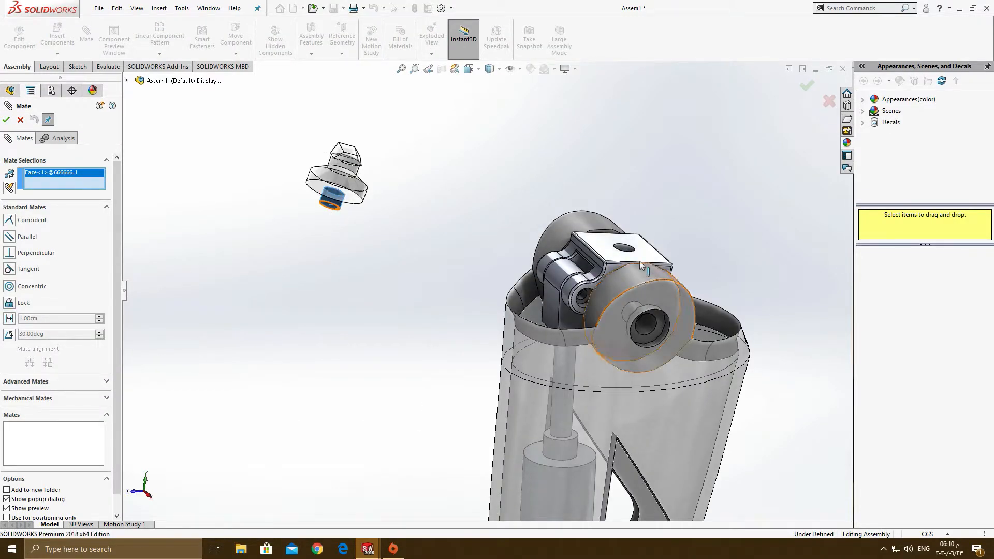
{"action": "left_click", "coordinate": [624, 252]}
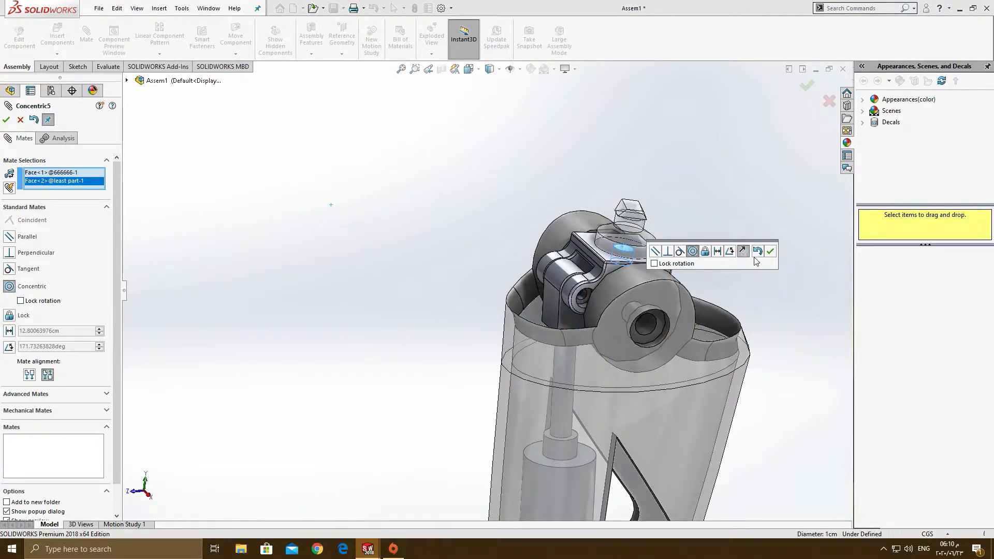
{"action": "left_click", "coordinate": [771, 252]}
- Add a coincident mate between the underside of the adapter's flange and the bracket's top face
{"action": "scroll", "coordinate": [633, 228], "scroll_direction": "down", "scroll_amount": 5}
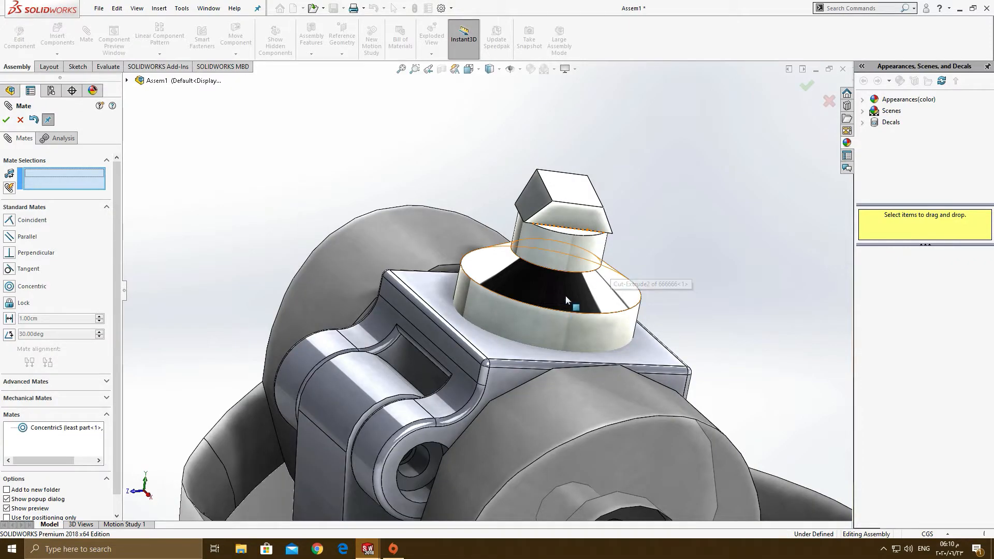
{"action": "left_click_drag", "start_coordinate": [584, 149], "coordinate": [555, 101]}
{"action": "middle_click_drag", "start_coordinate": [570, 191], "coordinate": [581, 154]}
{"action": "left_click", "coordinate": [555, 154]}
{"action": "middle_click_drag", "start_coordinate": [515, 203], "coordinate": [436, 362]}
{"action": "left_click", "coordinate": [436, 363]}
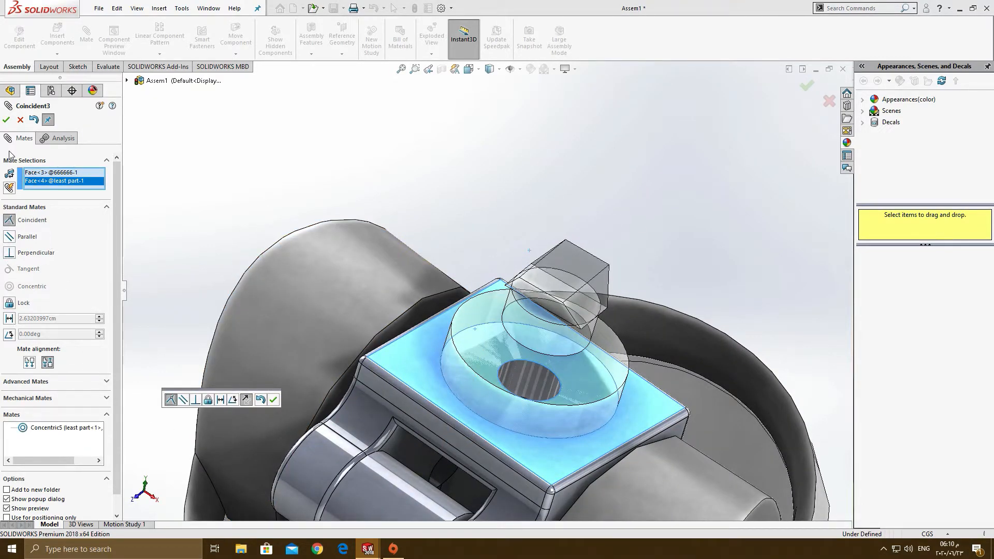
{"action": "left_click", "coordinate": [6, 120]}
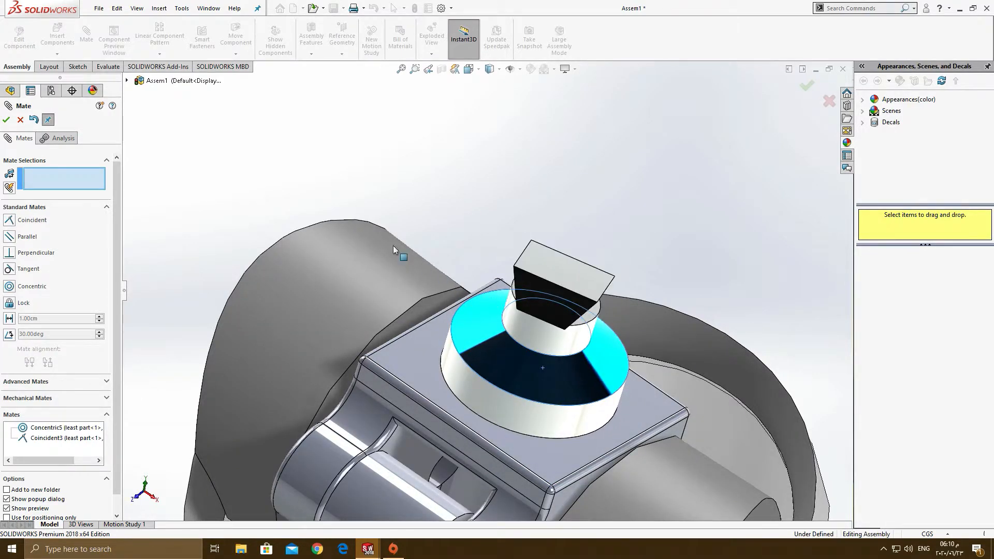
- Examine the whole leg with the adapter mounted on the knee bracket, and finish mating
{"action": "scroll", "coordinate": [512, 267], "scroll_direction": "up", "scroll_amount": 4}
{"action": "middle_click_drag", "start_coordinate": [513, 267], "coordinate": [483, 215]}
{"action": "scroll", "coordinate": [484, 215], "scroll_direction": "up", "scroll_amount": 3}
{"action": "scroll", "coordinate": [514, 385], "scroll_direction": "down", "scroll_amount": 2}
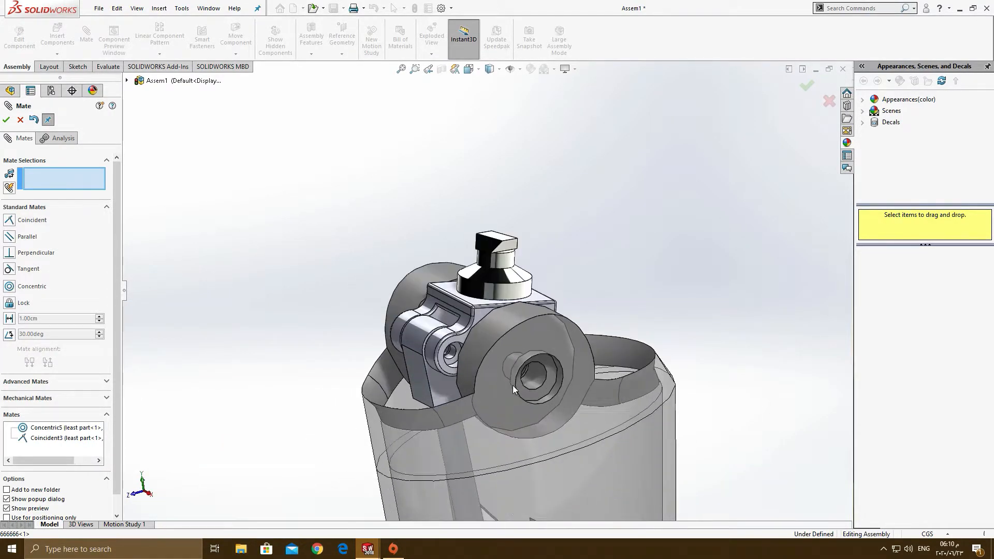
{"action": "scroll", "coordinate": [512, 384], "scroll_direction": "up", "scroll_amount": 8}
{"action": "scroll", "coordinate": [510, 383], "scroll_direction": "up", "scroll_amount": 2}
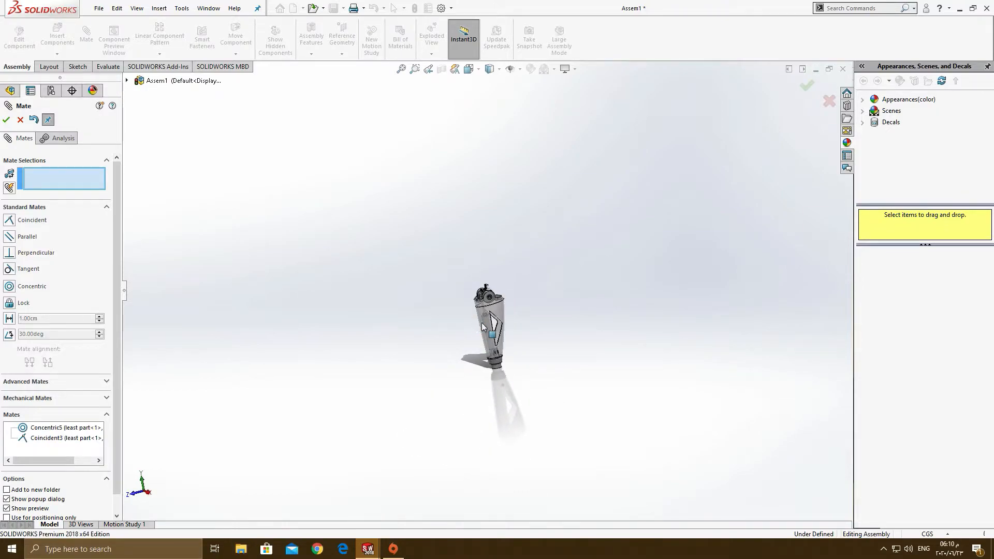
{"action": "scroll", "coordinate": [486, 306], "scroll_direction": "down", "scroll_amount": 4}
{"action": "mouse_move", "coordinate": [481, 203]}
{"action": "left_mouse_down"}
{"action": "mouse_move", "coordinate": [488, 233]}
{"action": "mouse_move", "coordinate": [491, 196]}
{"action": "mouse_move", "coordinate": [485, 209]}
{"action": "left_mouse_up"}
{"action": "middle_click_drag", "start_coordinate": [456, 455], "coordinate": [471, 400], "text": "ctrl"}
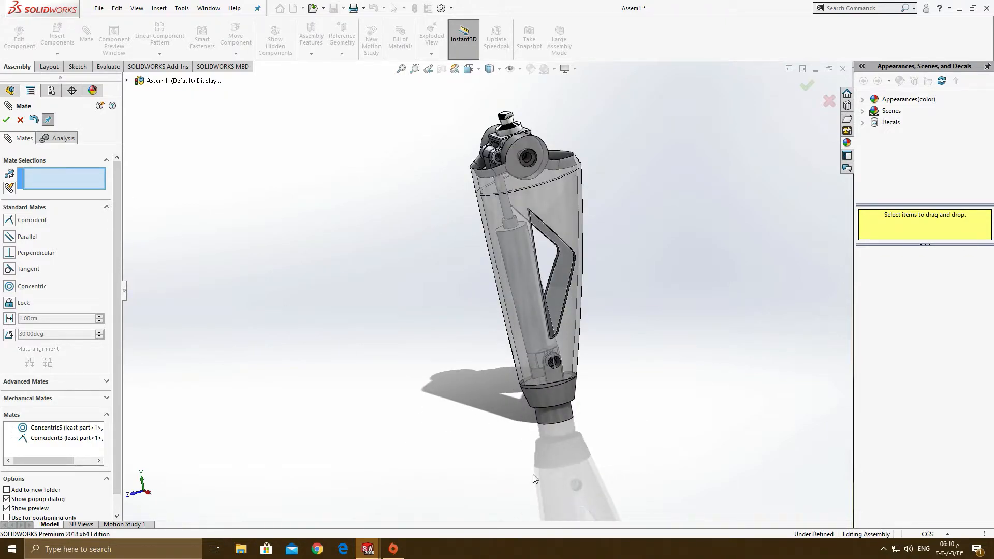
{"action": "left_click", "coordinate": [6, 121]}
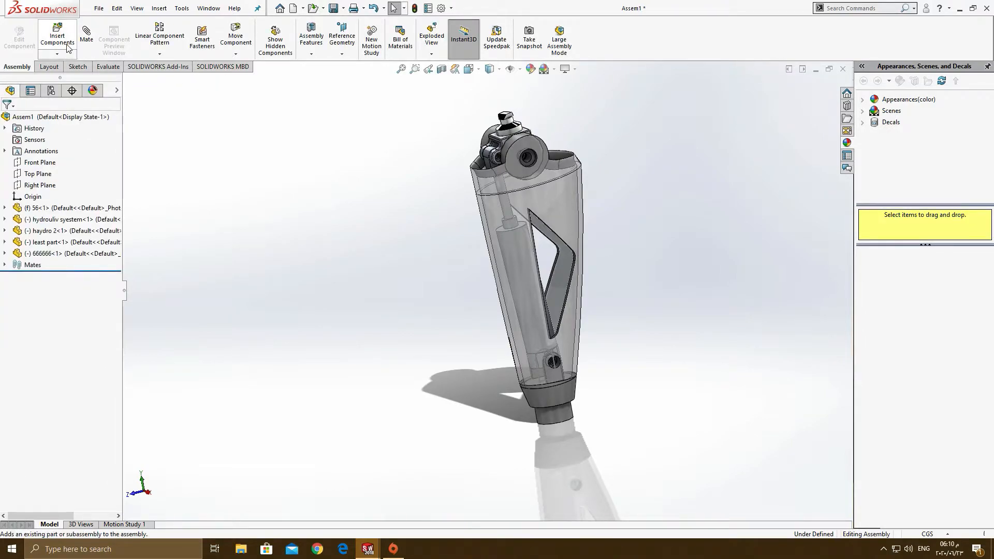
- Insert the clamp part3 from the pro.leg folder into the assembly
{"action": "left_click", "coordinate": [65, 54]}
{"action": "left_click", "coordinate": [60, 63]}
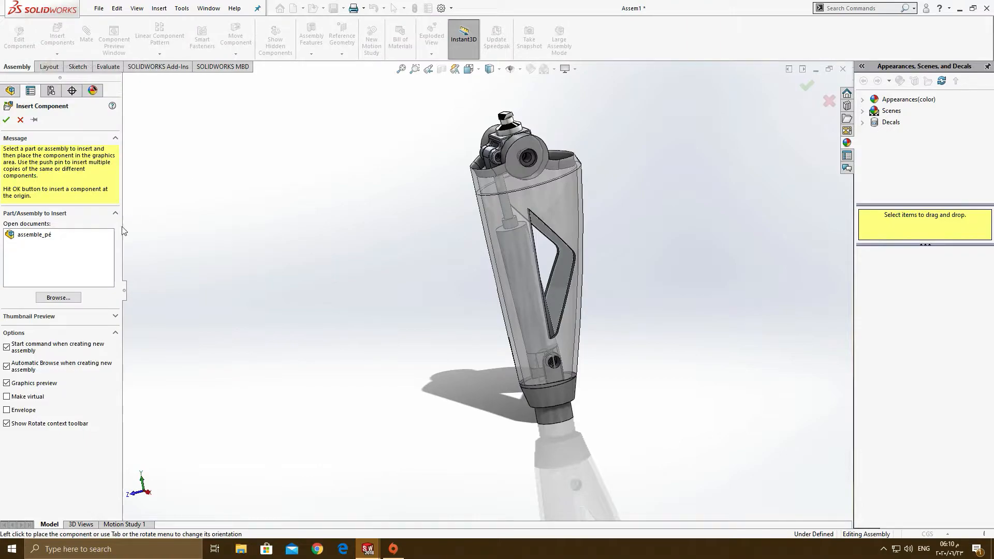
{"action": "left_click", "coordinate": [58, 297]}
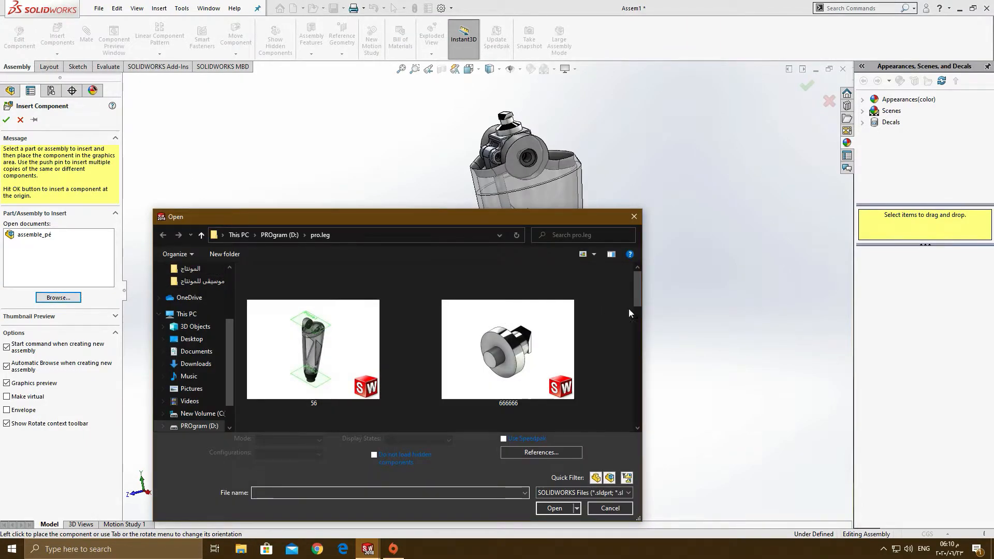
{"action": "left_click_drag", "start_coordinate": [635, 291], "coordinate": [638, 407]}
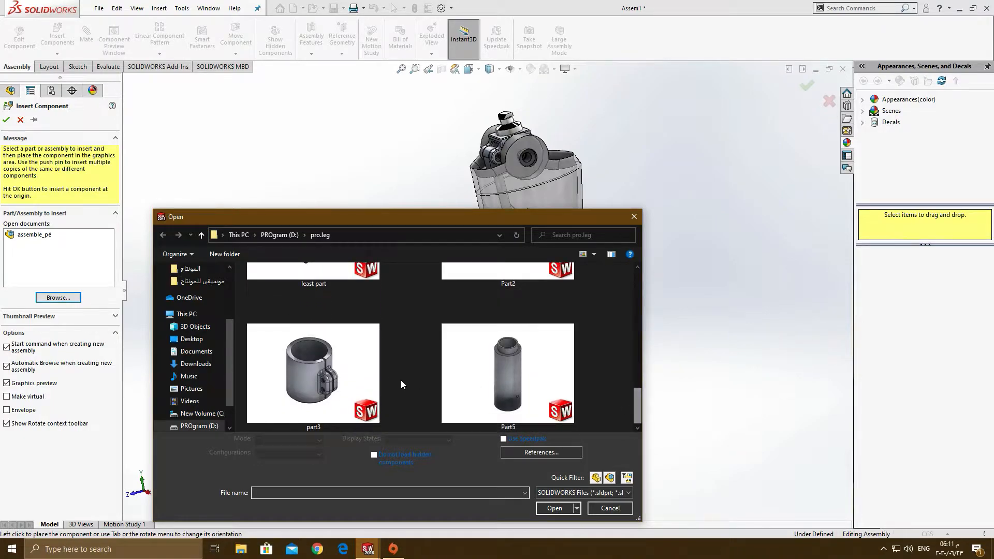
{"action": "double_click", "coordinate": [351, 386]}
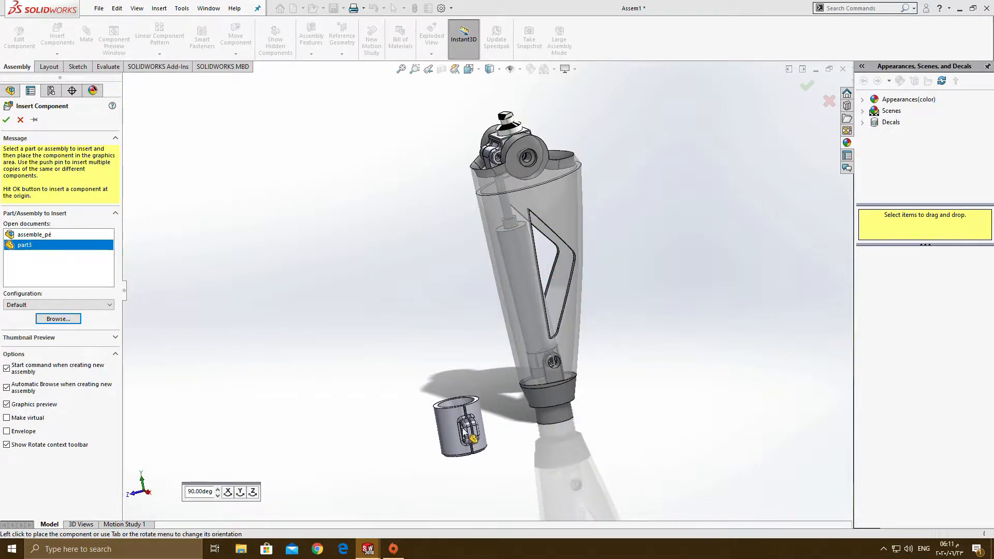
{"action": "left_click", "coordinate": [6, 120]}
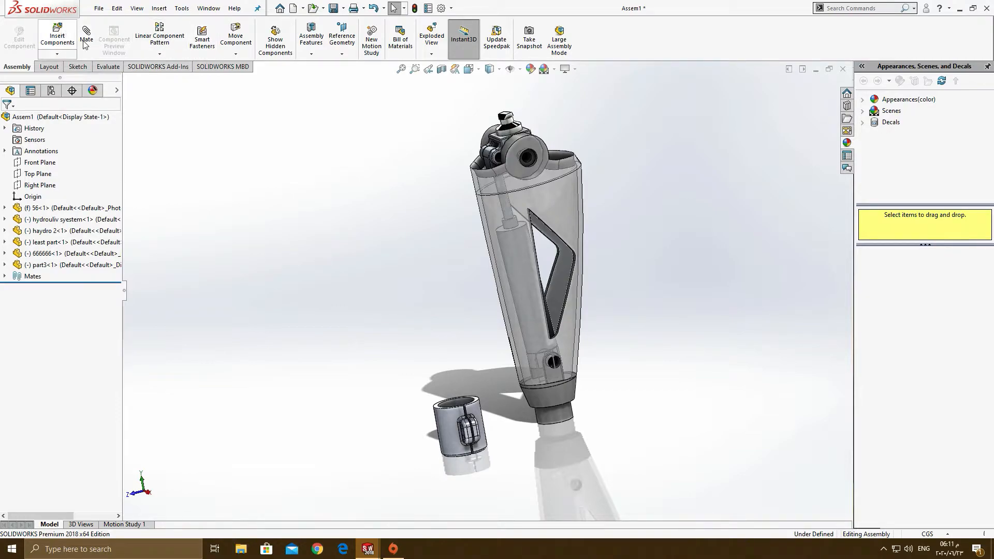
- Add a concentric mate between the clamp's inner bore and the cylindrical spigot at the shell's lower end
{"action": "scroll", "coordinate": [414, 328], "scroll_direction": "down", "scroll_amount": 3}
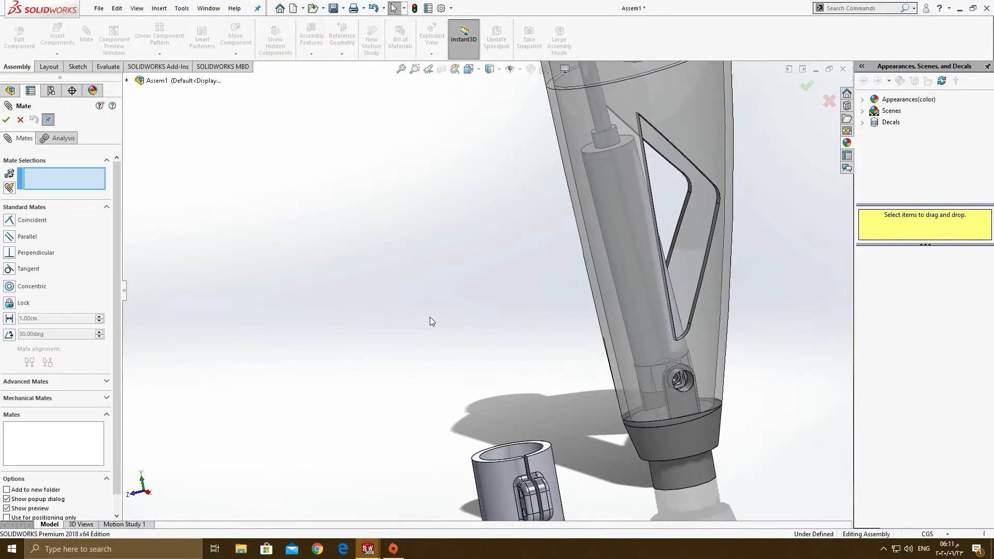
{"action": "left_click", "coordinate": [506, 451]}
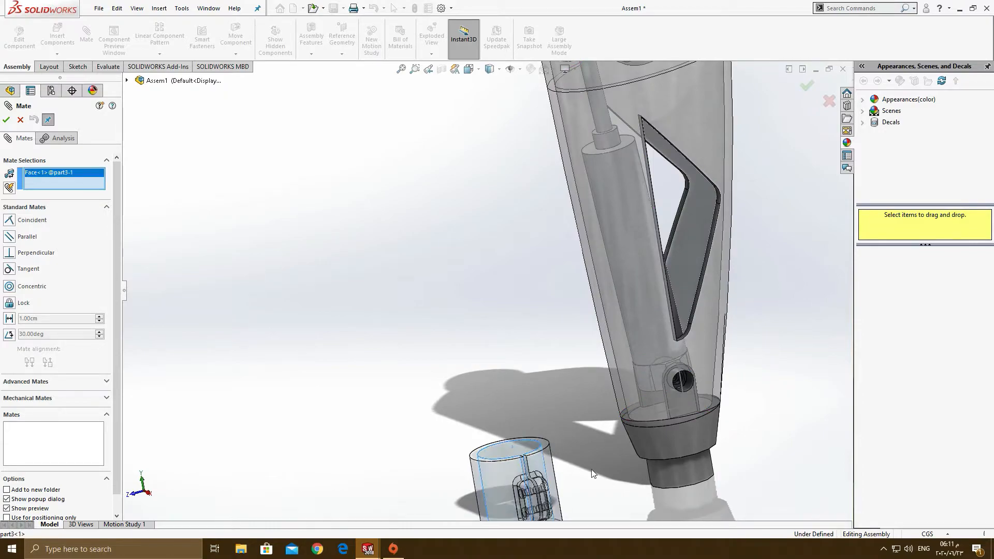
{"action": "left_click", "coordinate": [691, 471]}
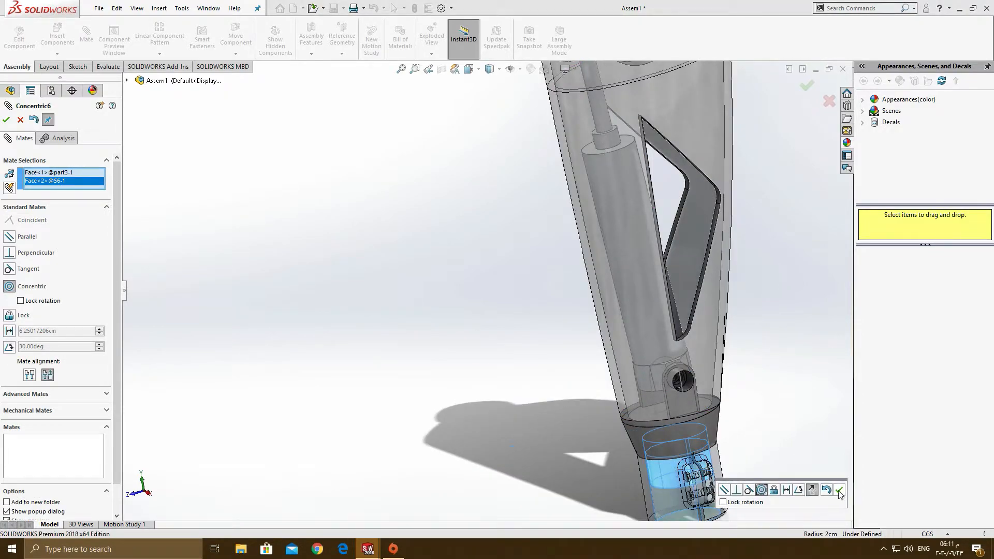
{"action": "left_click", "coordinate": [839, 489]}
- Slide the clamp along the spigot and add a coincident mate between its upper rim and the shell's lower shoulder face
{"action": "scroll", "coordinate": [662, 435], "scroll_direction": "up", "scroll_amount": 3}
{"action": "left_click_drag", "start_coordinate": [621, 470], "coordinate": [651, 448]}
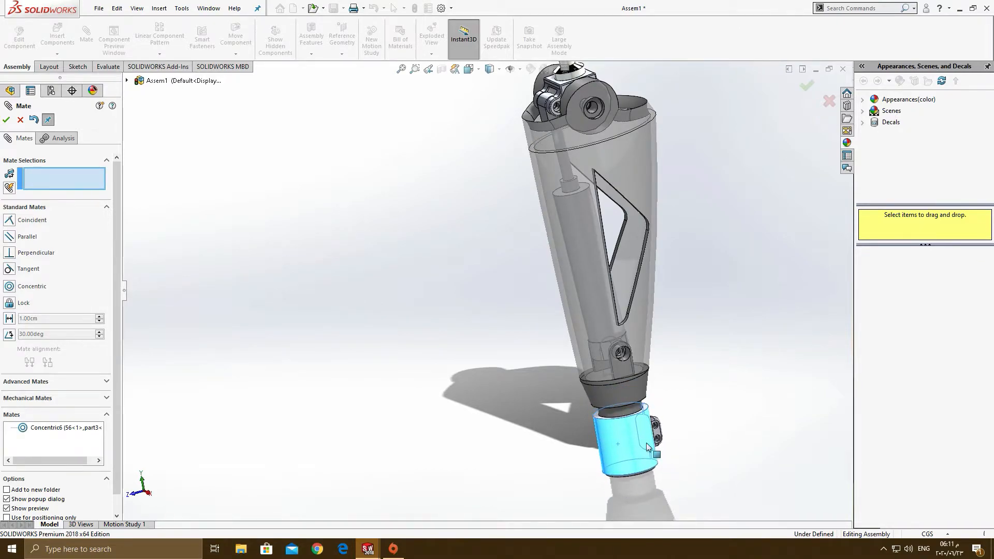
{"action": "scroll", "coordinate": [652, 448], "scroll_direction": "up", "scroll_amount": 5}
{"action": "left_click", "coordinate": [649, 387]}
{"action": "middle_click_drag", "start_coordinate": [649, 389], "coordinate": [643, 361]}
{"action": "left_click", "coordinate": [655, 364]}
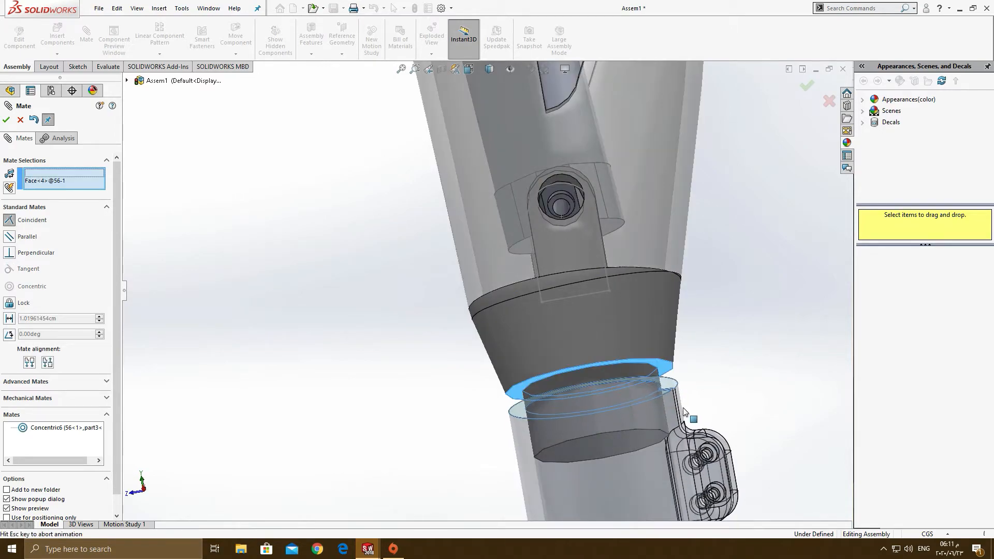
{"action": "left_click", "coordinate": [6, 120]}
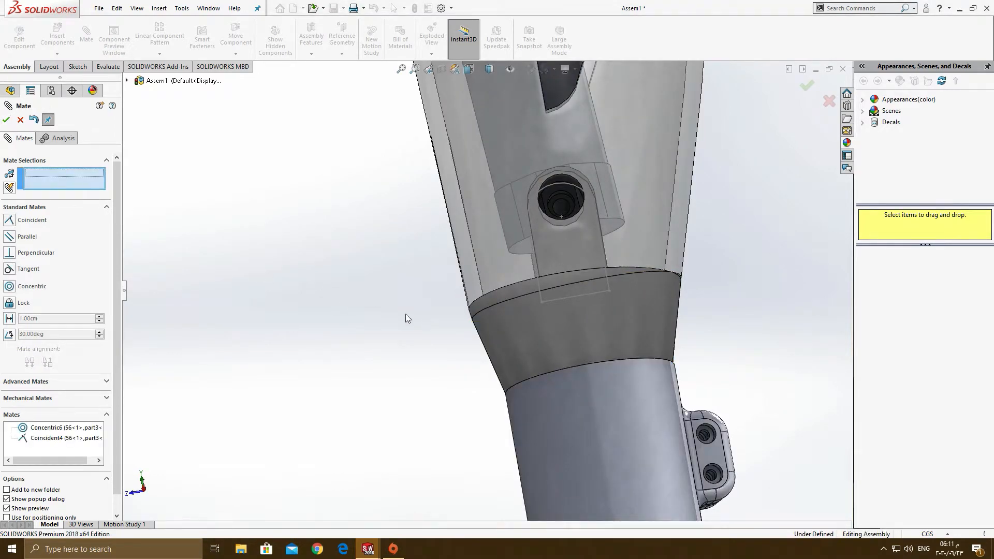
- Turn the clamp slightly about the spigot axis to check its fit, and finish mating
{"action": "scroll", "coordinate": [405, 314], "scroll_direction": "down", "scroll_amount": 3}
{"action": "middle_click_drag", "start_coordinate": [405, 314], "coordinate": [492, 382]}
{"action": "mouse_move", "coordinate": [554, 423]}
{"action": "left_mouse_down"}
{"action": "mouse_move", "coordinate": [482, 442]}
{"action": "mouse_move", "coordinate": [583, 426]}
{"action": "mouse_move", "coordinate": [567, 431]}
{"action": "left_mouse_up"}
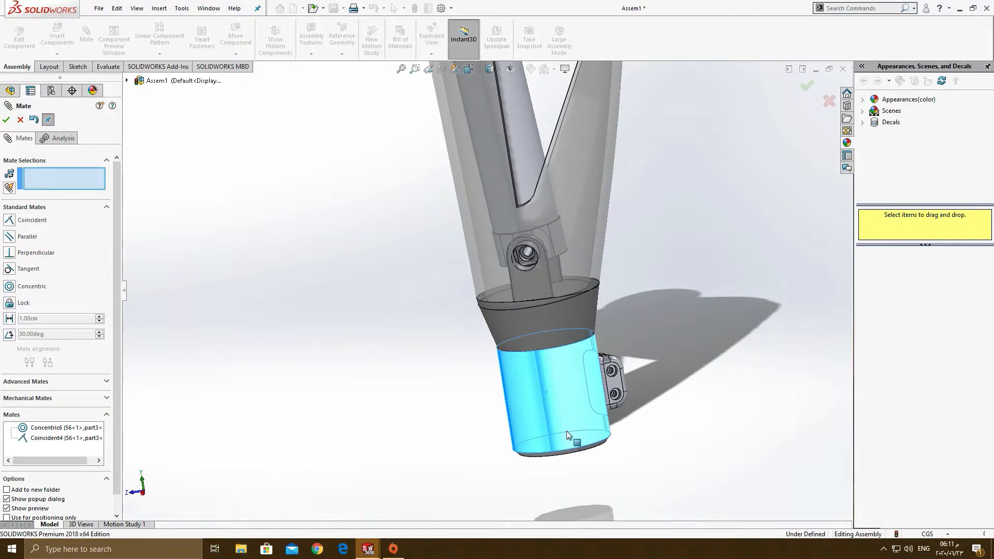
{"action": "scroll", "coordinate": [347, 410], "scroll_direction": "down", "scroll_amount": 3}
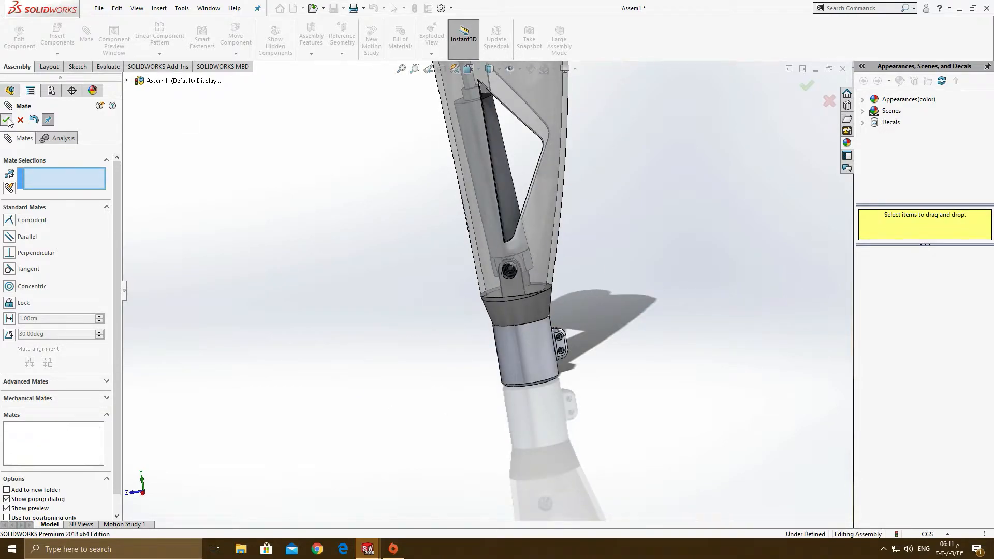
{"action": "left_click", "coordinate": [7, 120]}
- Insert the tube Part5 from the pro.leg folder and place it beside the clamp
{"action": "left_click", "coordinate": [57, 54]}
{"action": "left_click", "coordinate": [63, 68]}
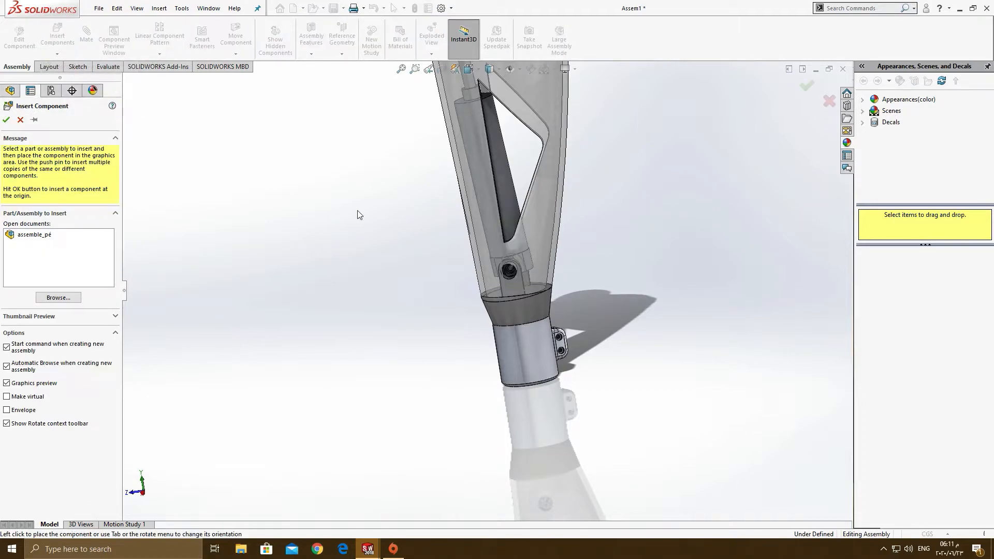
{"action": "left_click", "coordinate": [63, 297]}
{"action": "scroll", "coordinate": [579, 342], "scroll_direction": "down", "scroll_amount": 2}
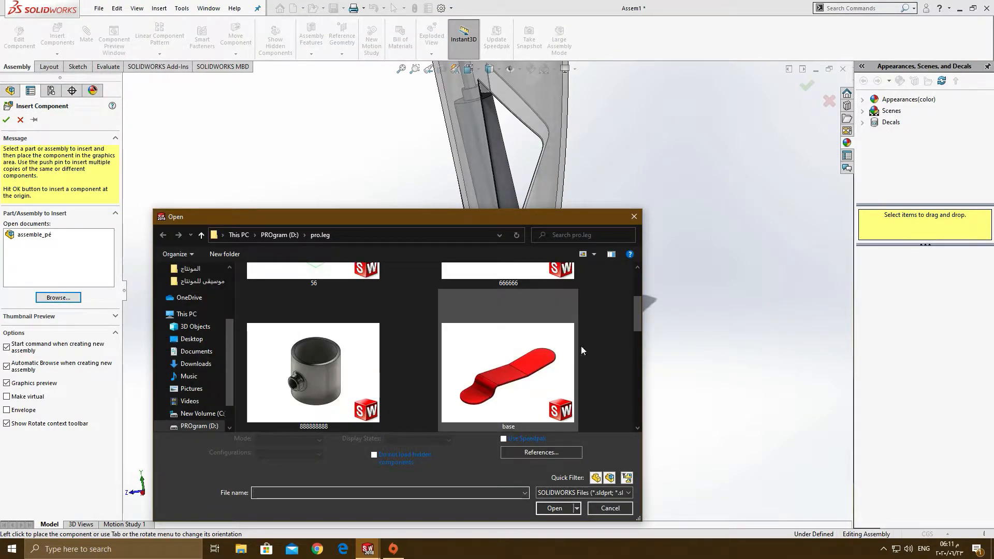
{"action": "scroll", "coordinate": [637, 326], "scroll_direction": "down", "scroll_amount": 2}
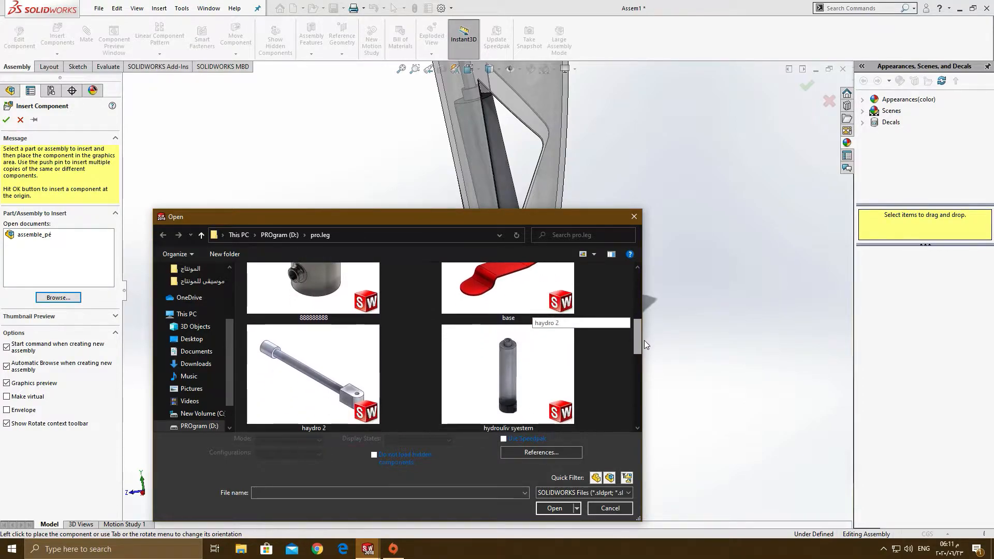
{"action": "left_click_drag", "start_coordinate": [635, 346], "coordinate": [640, 419]}
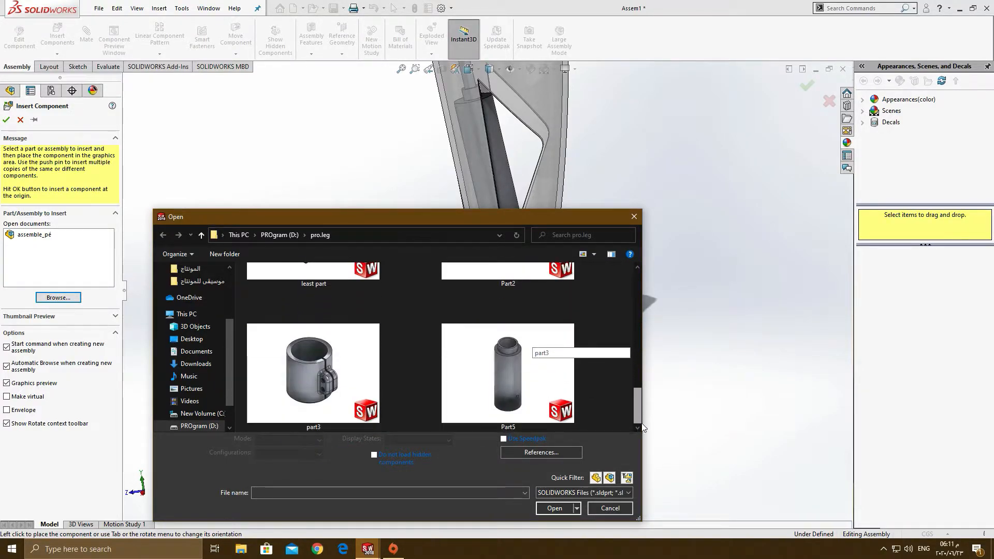
{"action": "double_click", "coordinate": [511, 387]}
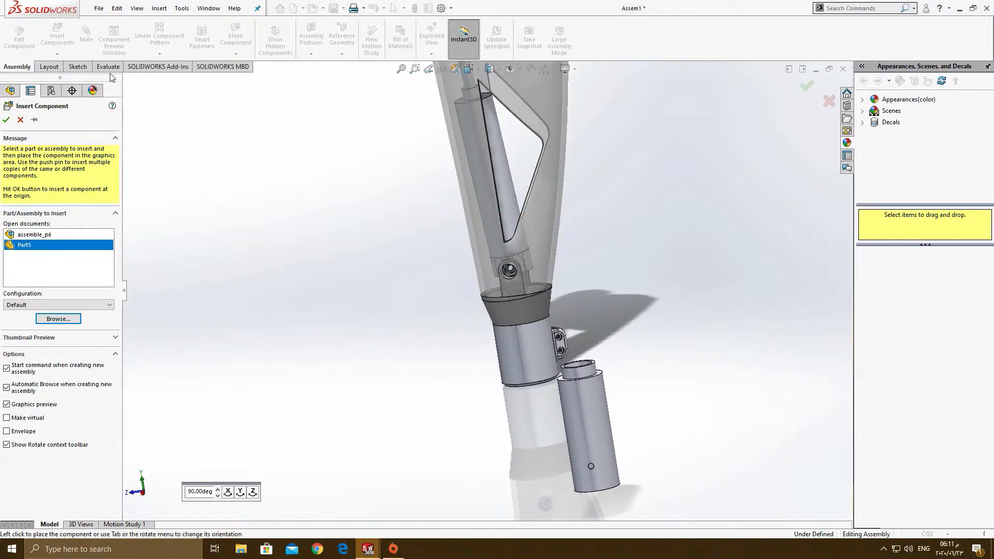
{"action": "left_click", "coordinate": [589, 426]}
- Add a concentric mate between the tube's narrow upper neck and the clamp's inner bore
{"action": "scroll", "coordinate": [528, 324], "scroll_direction": "up", "scroll_amount": 5}
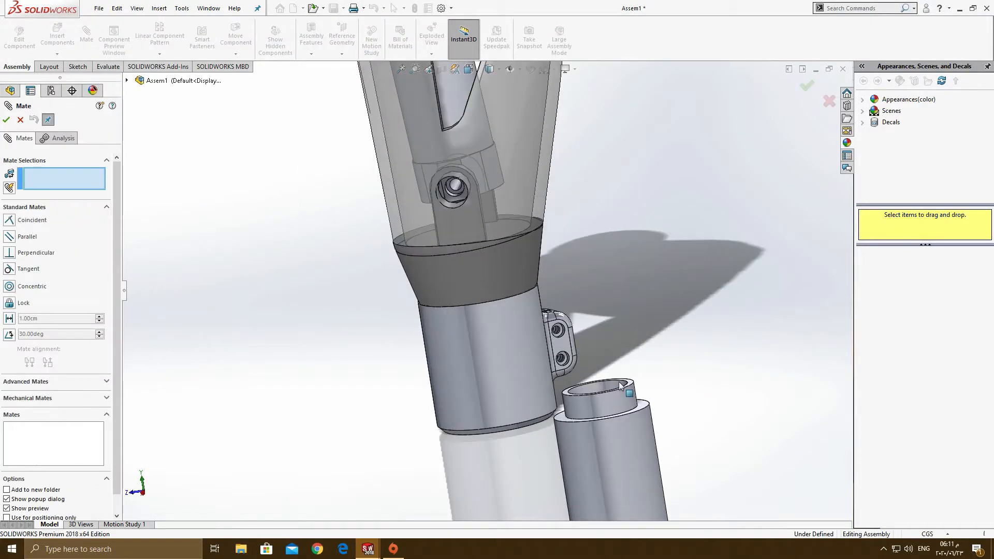
{"action": "left_click", "coordinate": [618, 412]}
{"action": "middle_click_drag", "start_coordinate": [600, 418], "coordinate": [524, 444]}
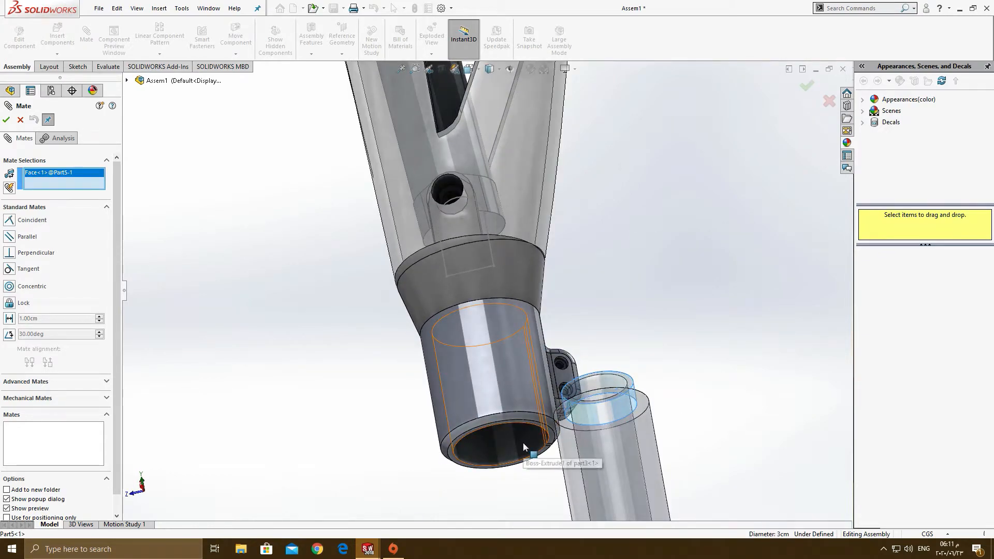
{"action": "left_click", "coordinate": [523, 442]}
{"action": "left_click", "coordinate": [652, 461]}
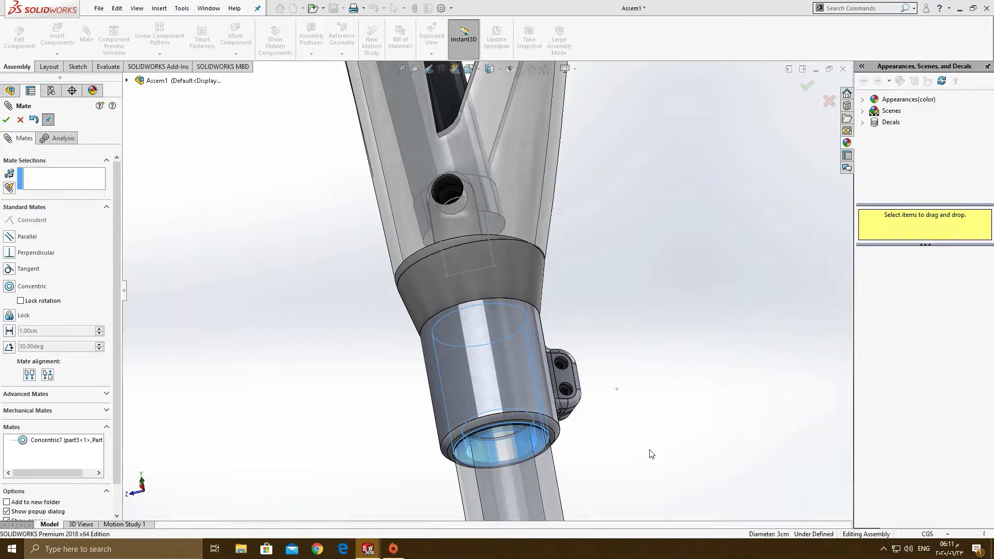
- Slide the tube along the clamp's bore to check its fit from below, and finish mating
{"action": "middle_click_drag", "start_coordinate": [627, 377], "coordinate": [539, 465]}
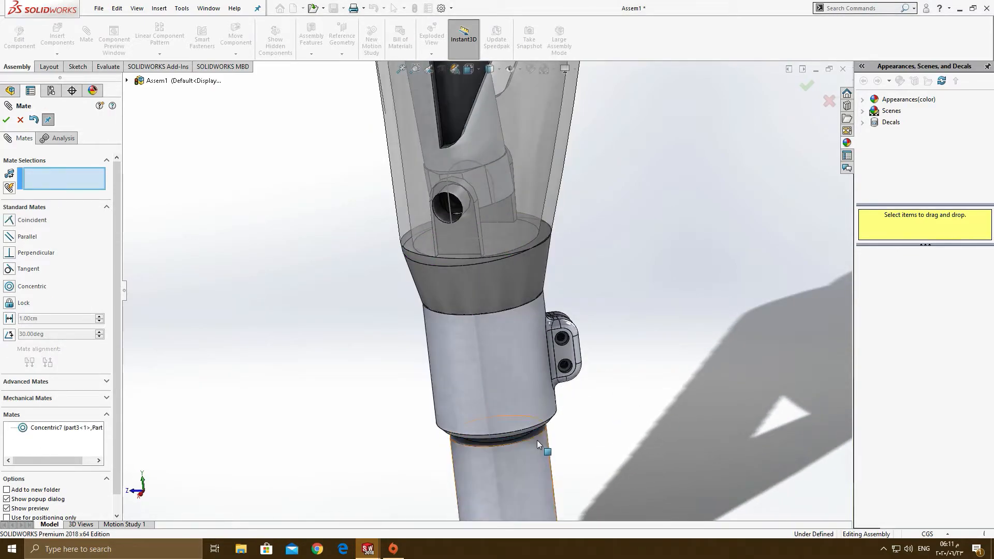
{"action": "scroll", "coordinate": [536, 440], "scroll_direction": "down", "scroll_amount": 3}
{"action": "middle_click_drag", "start_coordinate": [526, 393], "coordinate": [516, 294]}
{"action": "left_click_drag", "start_coordinate": [486, 431], "coordinate": [482, 502]}
{"action": "middle_click_drag", "start_coordinate": [481, 502], "coordinate": [454, 389]}
{"action": "left_click_drag", "start_coordinate": [445, 396], "coordinate": [476, 309]}
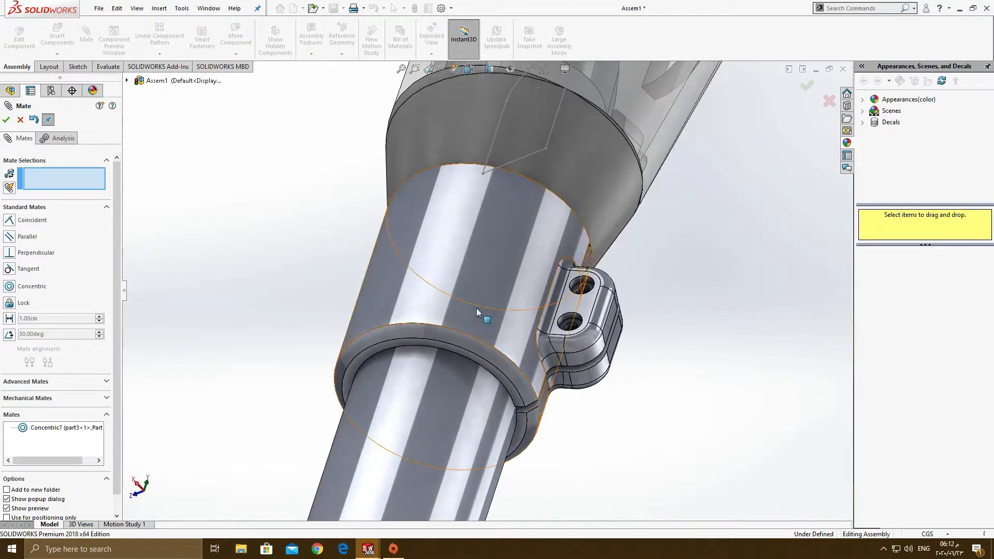
{"action": "left_click", "coordinate": [6, 121]}
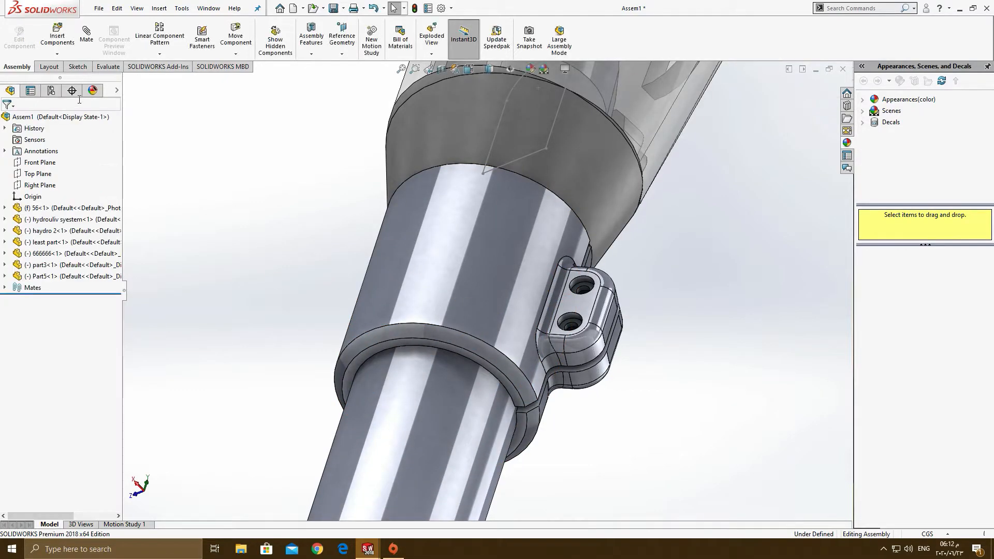
- Insert the collar 888888888 from the pro.leg folder and place it below the tube's lower end
{"action": "left_click", "coordinate": [64, 55]}
{"action": "left_click", "coordinate": [77, 66]}
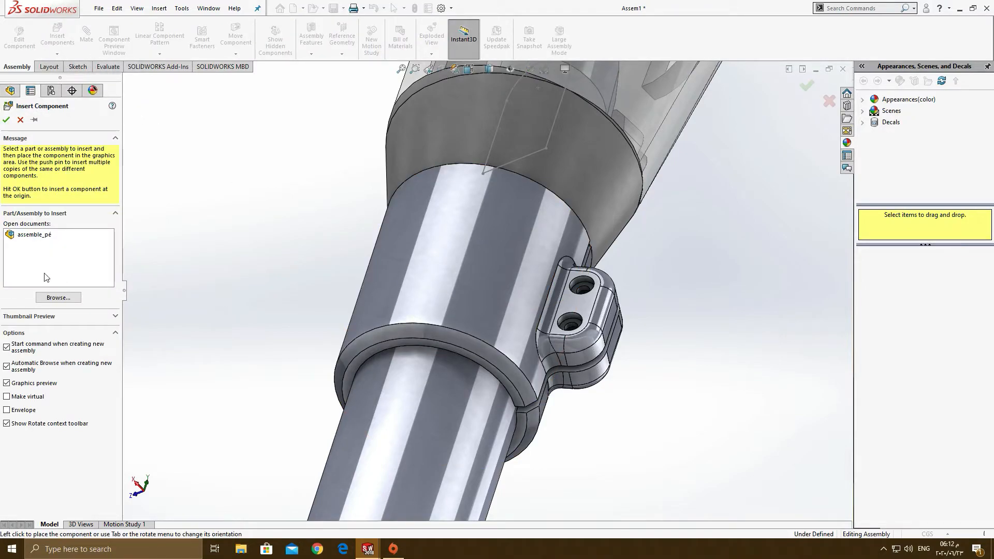
{"action": "left_click", "coordinate": [58, 298]}
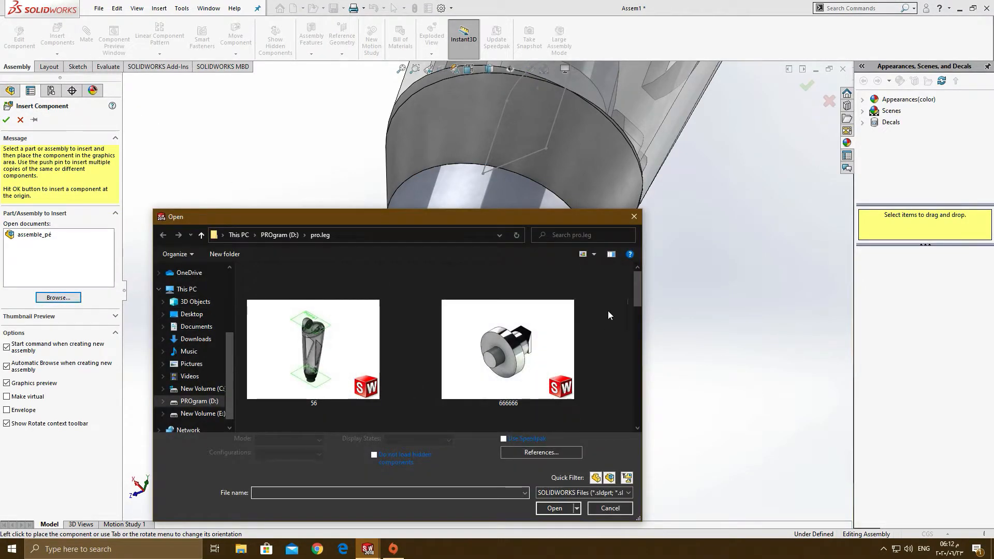
{"action": "left_click_drag", "start_coordinate": [640, 288], "coordinate": [638, 355]}
{"action": "scroll", "coordinate": [638, 355], "scroll_direction": "down", "scroll_amount": 3}
{"action": "double_click", "coordinate": [284, 324]}
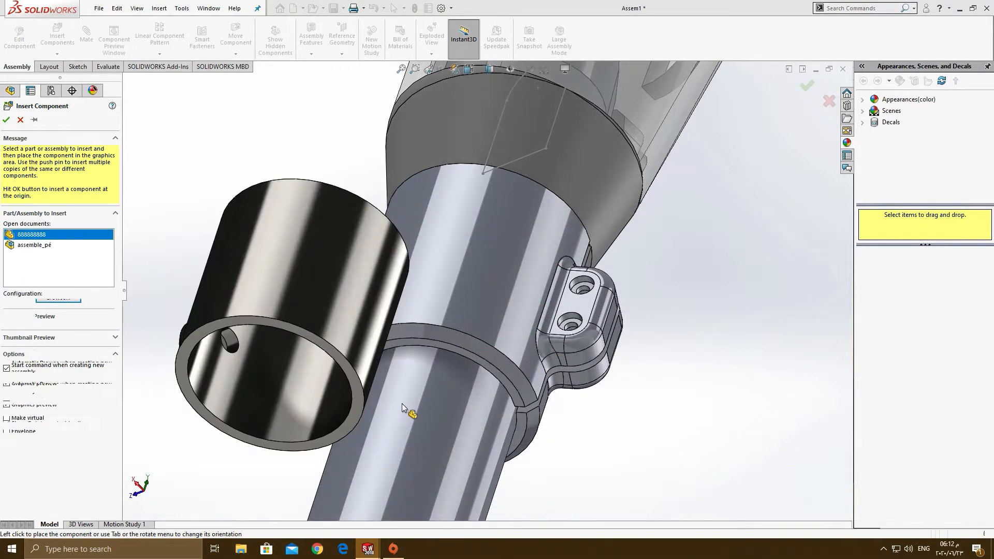
{"action": "scroll", "coordinate": [389, 384], "scroll_direction": "up", "scroll_amount": 10}
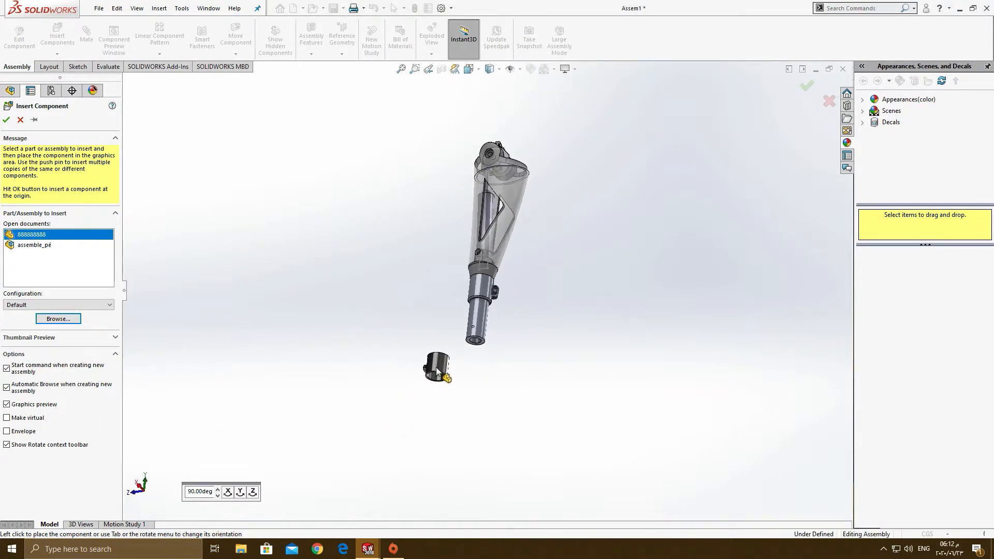
{"action": "scroll", "coordinate": [450, 363], "scroll_direction": "down", "scroll_amount": 5}
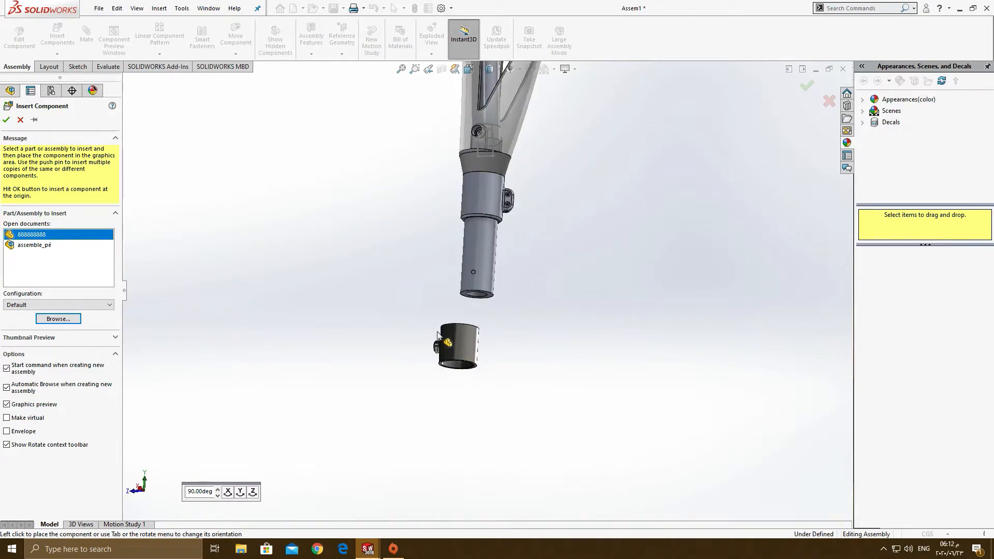
{"action": "left_click", "coordinate": [456, 346]}
- Add a concentric mate between the collar's cylindrical face and the tube's outer face
{"action": "left_click", "coordinate": [87, 35]}
{"action": "middle_click_drag", "start_coordinate": [376, 269], "coordinate": [400, 399]}
{"action": "left_click", "coordinate": [448, 311]}
{"action": "left_click", "coordinate": [484, 290]}
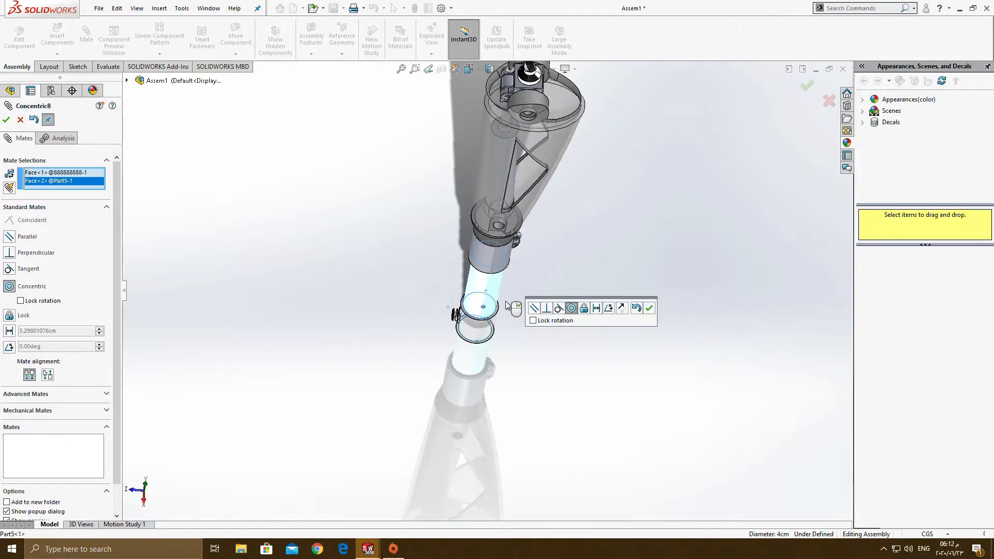
{"action": "left_click", "coordinate": [648, 308]}
- Move the collar onto the tube's lower end with its side boss facing the same side as the clamp's lug
{"action": "scroll", "coordinate": [494, 319], "scroll_direction": "down", "scroll_amount": 5}
{"action": "left_click_drag", "start_coordinate": [491, 363], "coordinate": [445, 356]}
{"action": "middle_click_drag", "start_coordinate": [446, 356], "coordinate": [490, 277]}
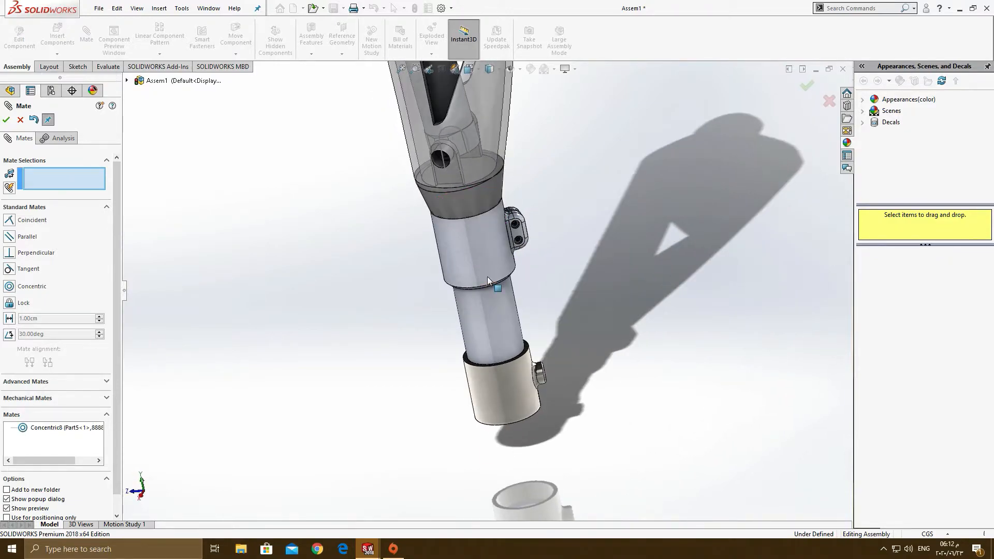
- Add a parallel mate between the assembly's Right Plane and the Right Plane of the collar 888888888
{"action": "left_click", "coordinate": [127, 82]}
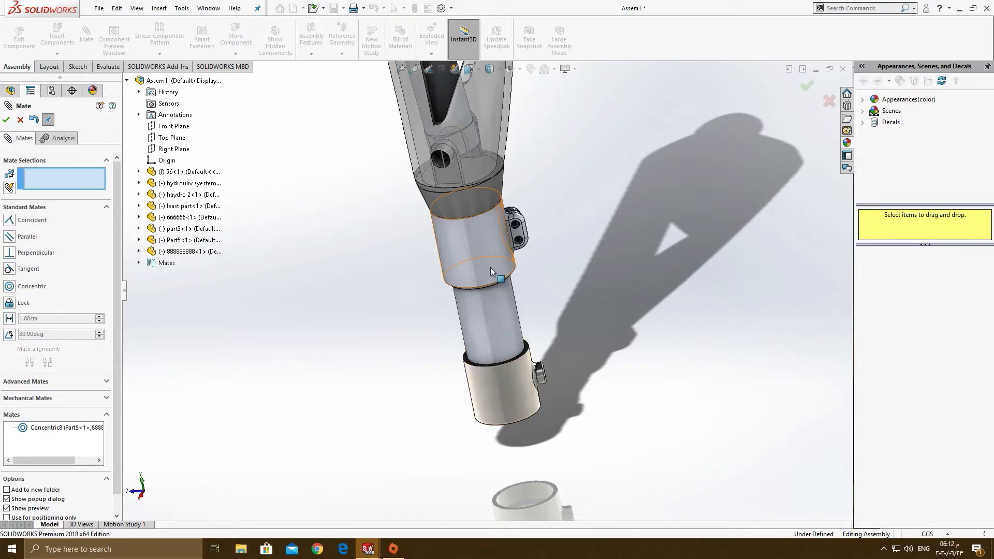
{"action": "middle_click_drag", "start_coordinate": [519, 237], "coordinate": [443, 227]}
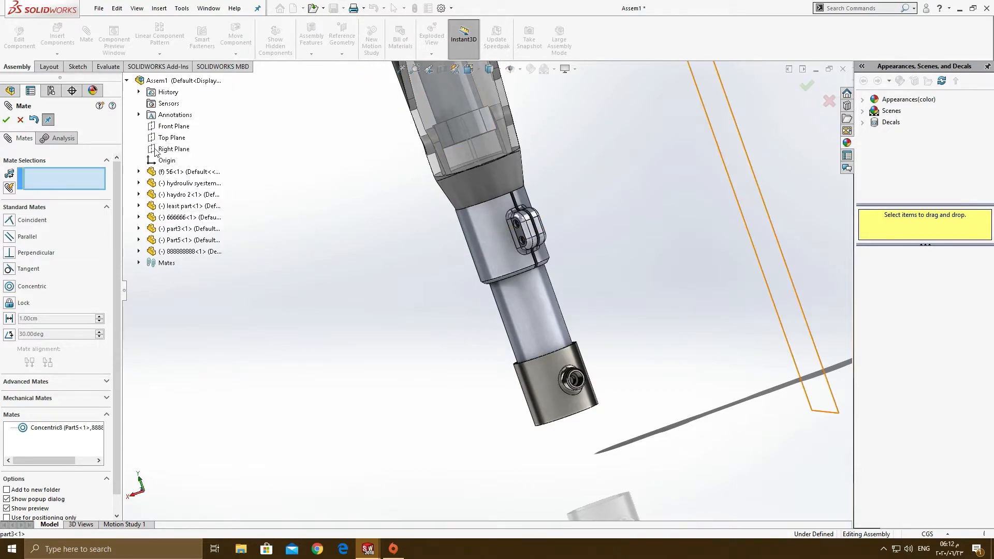
{"action": "middle_click_drag", "start_coordinate": [455, 207], "coordinate": [509, 199]}
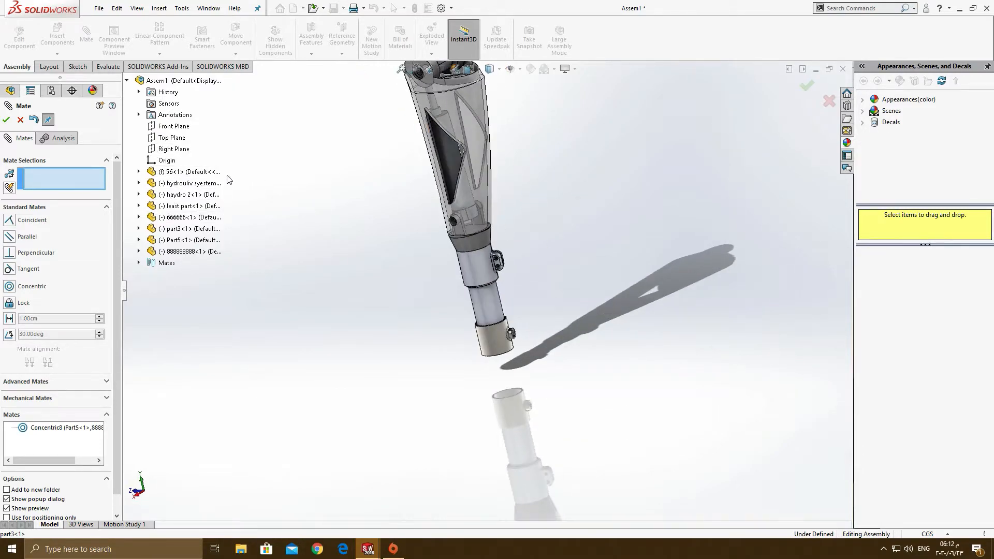
{"action": "left_click", "coordinate": [173, 149]}
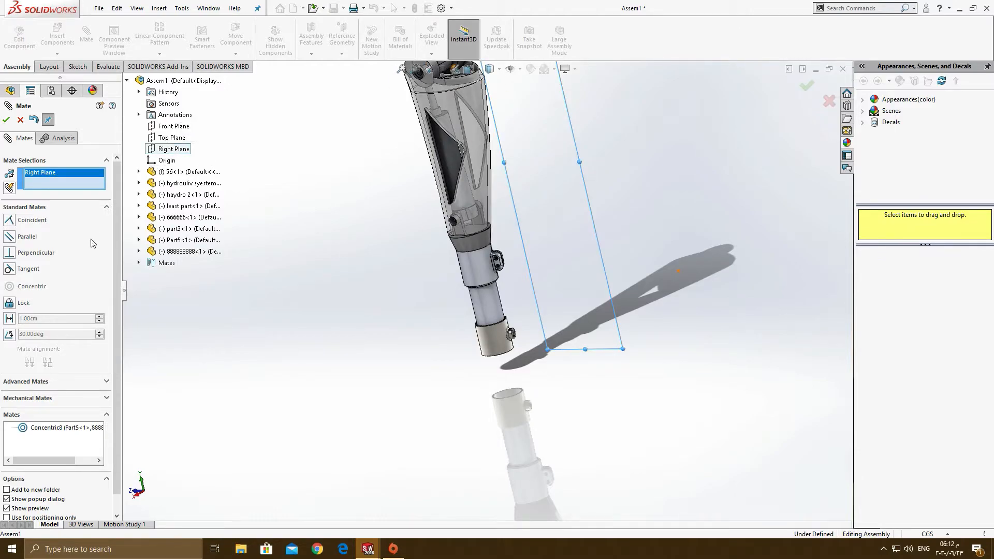
{"action": "left_click", "coordinate": [139, 252]}
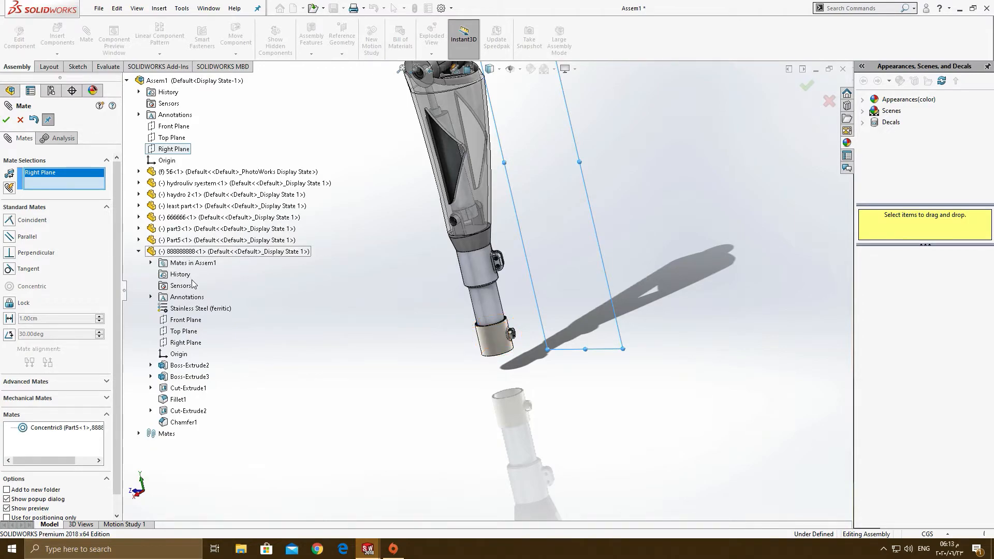
{"action": "left_click", "coordinate": [191, 343]}
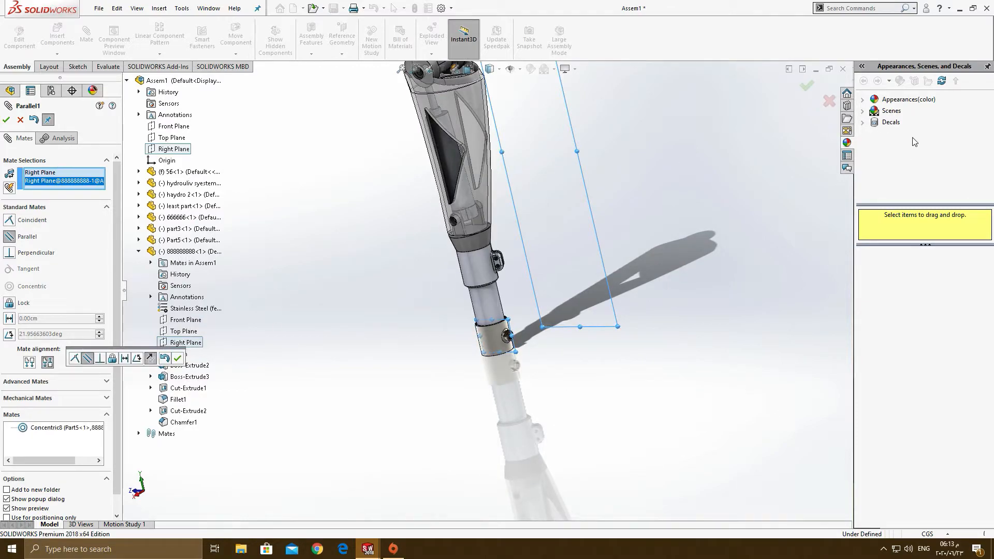
{"action": "left_click", "coordinate": [806, 86]}
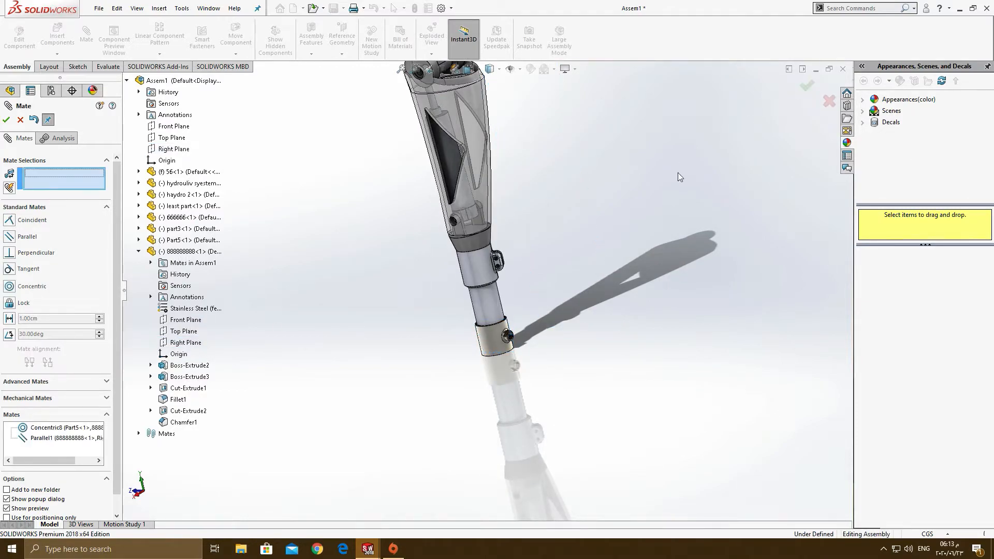
- Add a parallel mate between the clamp part3's Front Plane and the assembly's Right Plane, and finish mating
{"action": "left_click", "coordinate": [507, 336]}
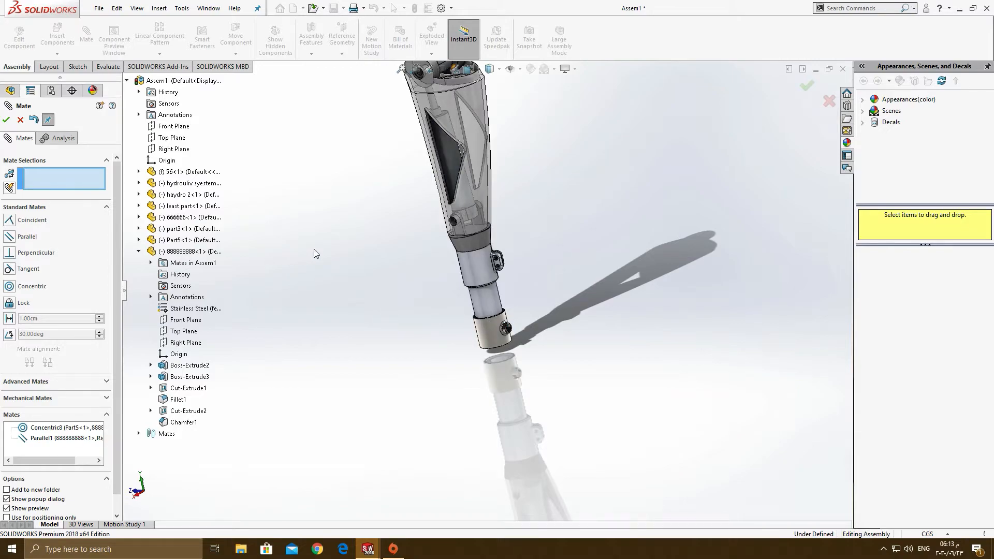
{"action": "left_click", "coordinate": [491, 276]}
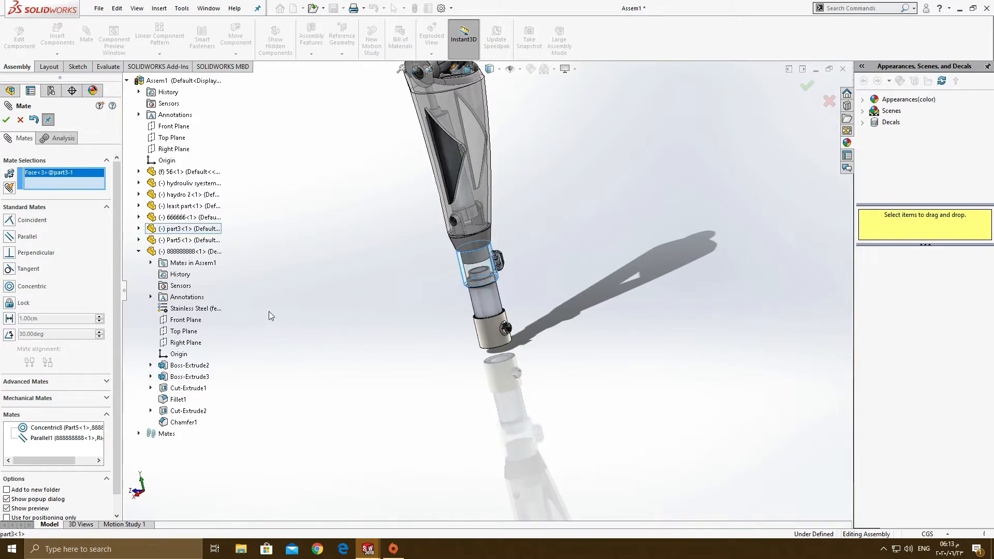
{"action": "left_click", "coordinate": [139, 229]}
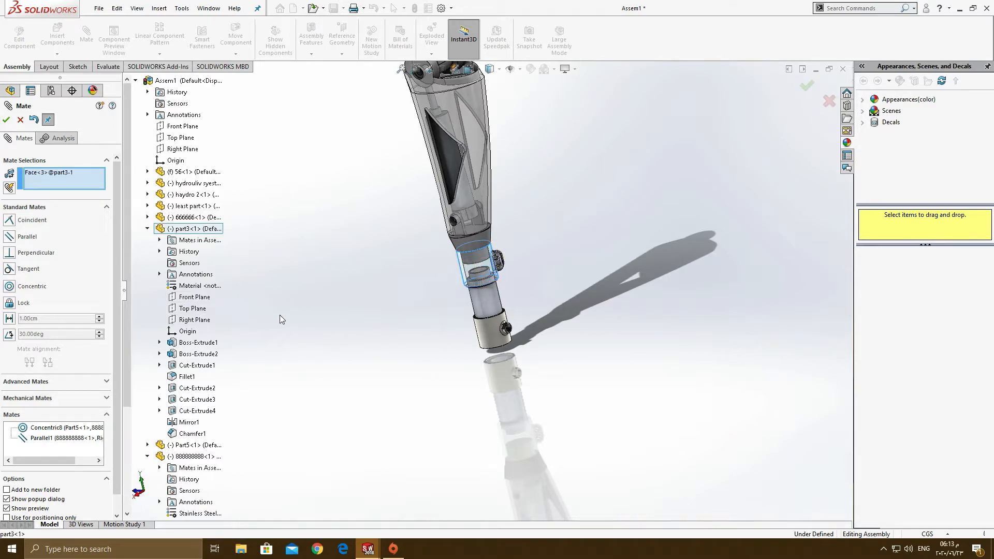
{"action": "middle_click_drag", "start_coordinate": [380, 268], "coordinate": [207, 249]}
{"action": "right_click", "coordinate": [70, 173]}
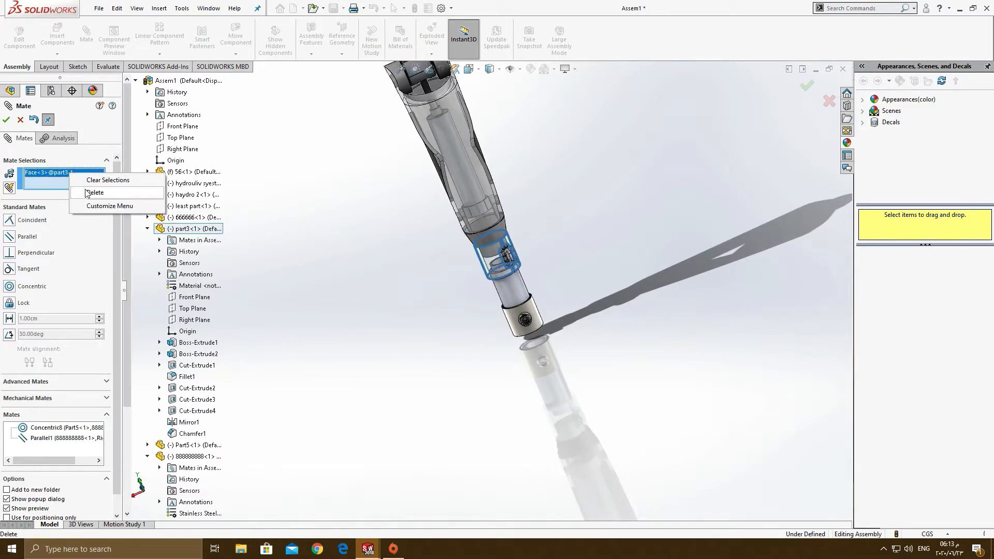
{"action": "left_click", "coordinate": [124, 192]}
{"action": "left_click", "coordinate": [182, 302]}
{"action": "middle_click_drag", "start_coordinate": [277, 288], "coordinate": [305, 243]}
{"action": "left_click", "coordinate": [187, 149]}
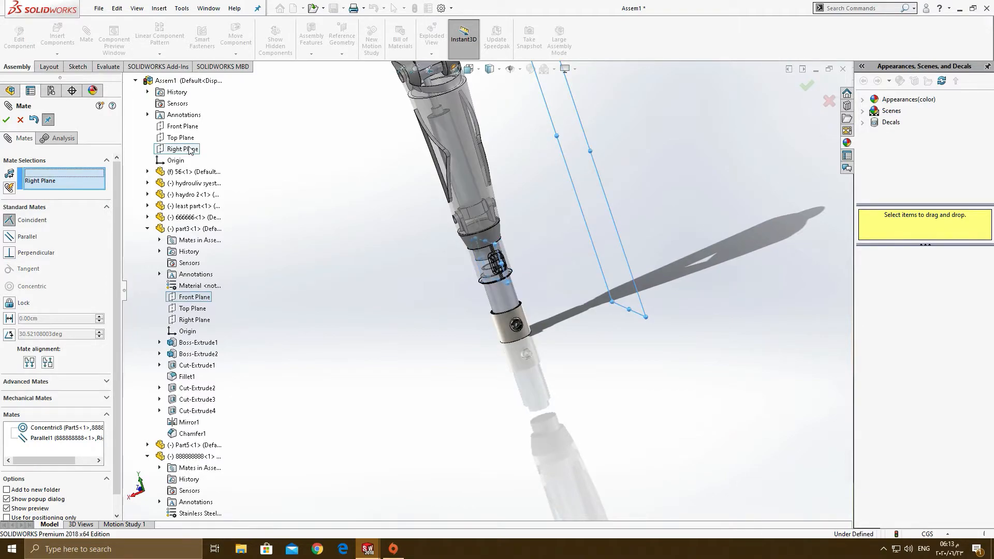
{"action": "left_click", "coordinate": [801, 88]}
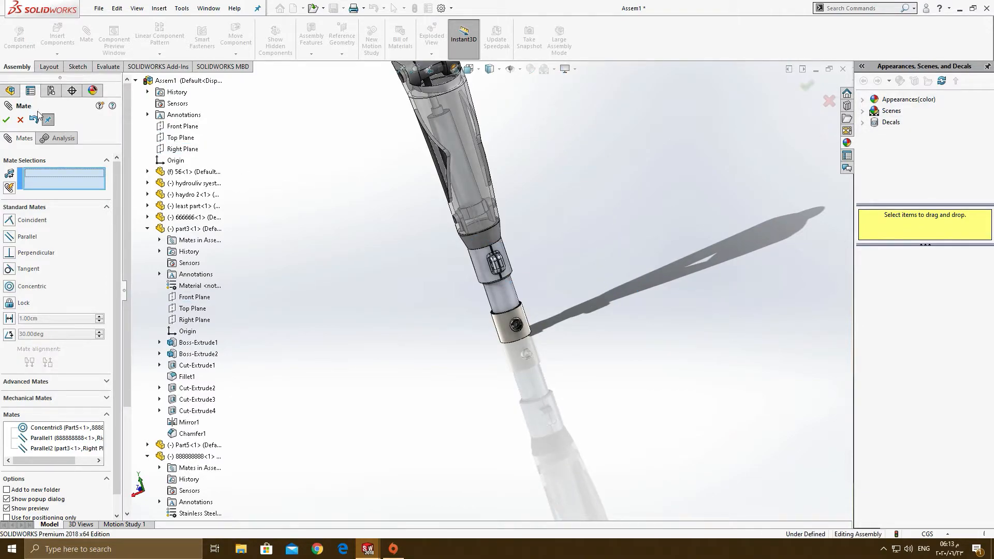
{"action": "left_click", "coordinate": [6, 120]}
- Test the remaining movement of the clamp and collar, sliding the collar along the tube's lower end
{"action": "left_click_drag", "start_coordinate": [476, 267], "coordinate": [481, 273]}
{"action": "middle_click_drag", "start_coordinate": [443, 288], "coordinate": [484, 259]}
{"action": "left_click", "coordinate": [494, 313]}
{"action": "left_click_drag", "start_coordinate": [494, 317], "coordinate": [497, 323]}
{"action": "middle_click_drag", "start_coordinate": [509, 342], "coordinate": [485, 343]}
{"action": "left_click_drag", "start_coordinate": [489, 348], "coordinate": [492, 334]}
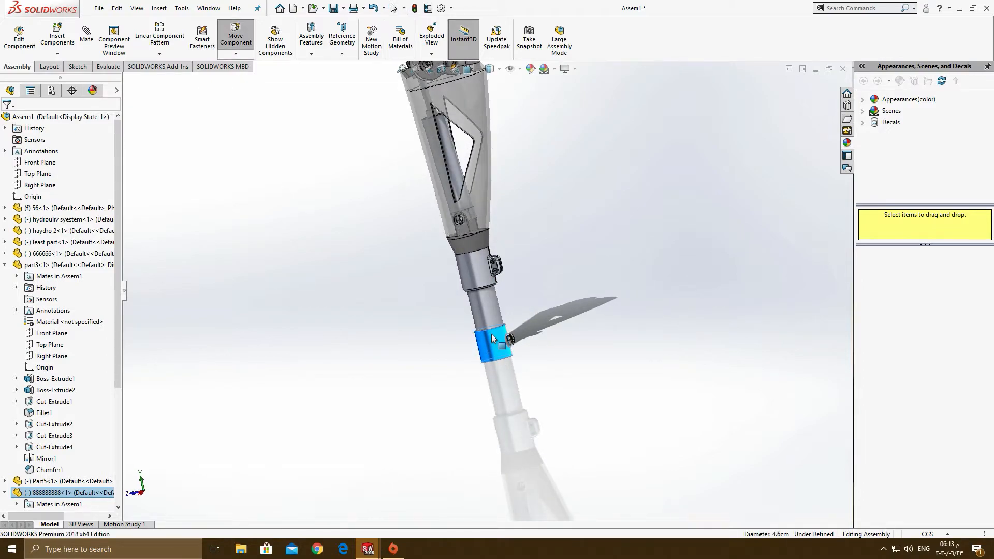
{"action": "scroll", "coordinate": [492, 334], "scroll_direction": "down", "scroll_amount": 3}
{"action": "middle_click_drag", "start_coordinate": [492, 334], "coordinate": [521, 334]}
{"action": "mouse_move", "coordinate": [492, 325]}
{"action": "left_mouse_down"}
{"action": "mouse_move", "coordinate": [491, 313]}
{"action": "mouse_move", "coordinate": [496, 321]}
{"action": "left_mouse_up"}
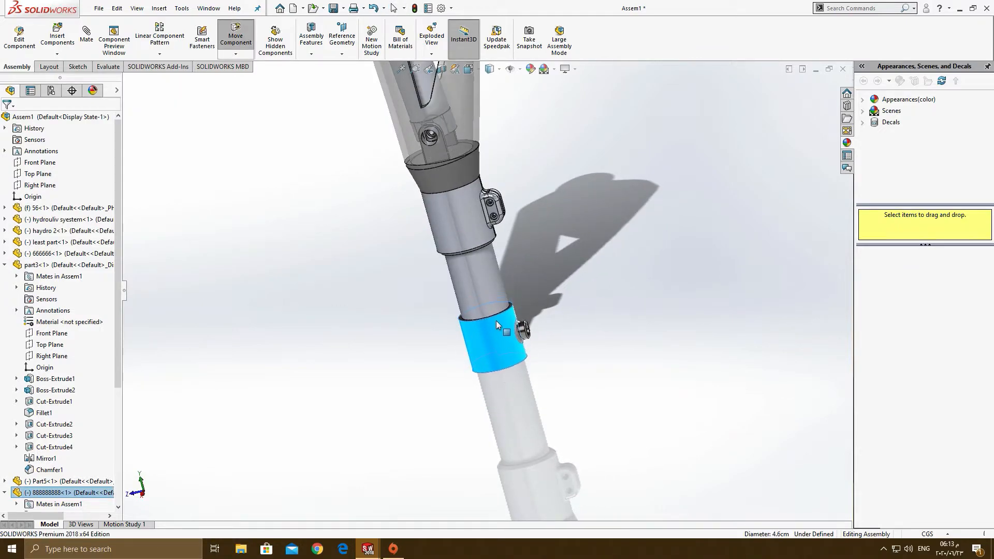
- Move and turn the lower tube inside the collar until the tube's hole roughly lines up with the bore of the collar's side boss
{"action": "left_click", "coordinate": [492, 264]}
{"action": "left_click_drag", "start_coordinate": [493, 263], "coordinate": [503, 284]}
{"action": "left_click", "coordinate": [423, 308]}
{"action": "scroll", "coordinate": [484, 296], "scroll_direction": "down", "scroll_amount": 3}
{"action": "middle_click_drag", "start_coordinate": [498, 303], "coordinate": [552, 337]}
{"action": "left_click", "coordinate": [552, 338]}
{"action": "scroll", "coordinate": [551, 335], "scroll_direction": "down", "scroll_amount": 3}
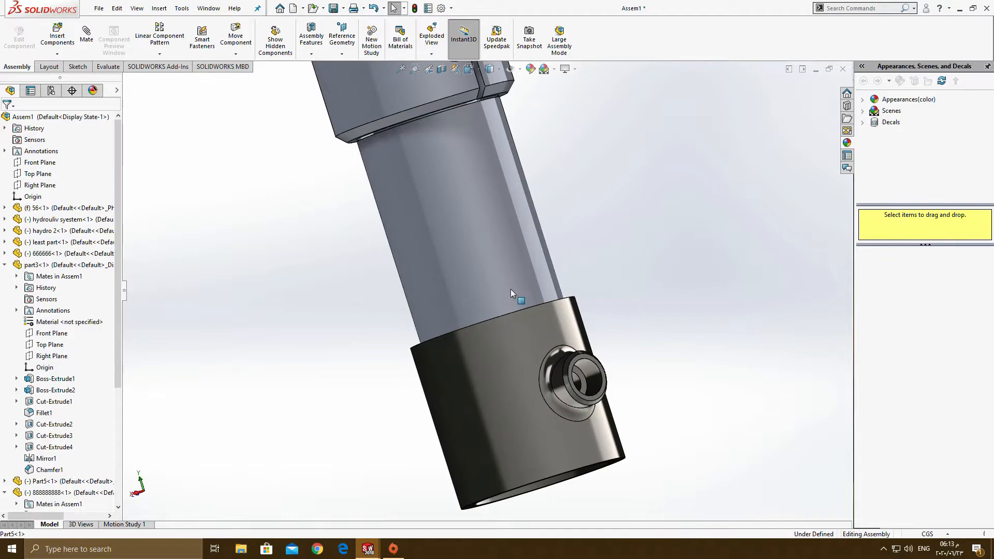
{"action": "left_click_drag", "start_coordinate": [494, 241], "coordinate": [498, 249]}
{"action": "middle_click_drag", "start_coordinate": [531, 301], "coordinate": [503, 315]}
{"action": "left_click_drag", "start_coordinate": [566, 384], "coordinate": [574, 364]}
{"action": "scroll", "coordinate": [574, 364], "scroll_direction": "down", "scroll_amount": 2}
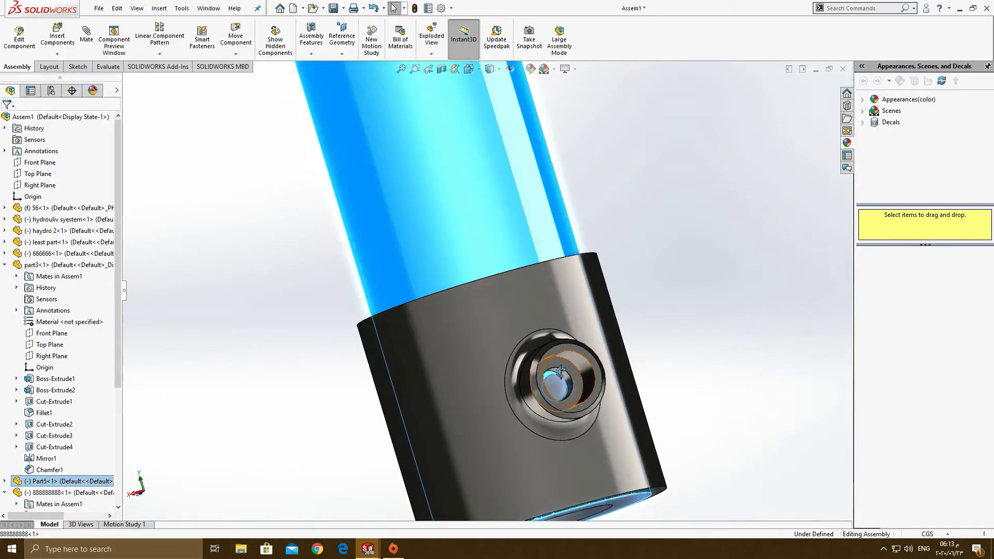
{"action": "left_click", "coordinate": [289, 296]}
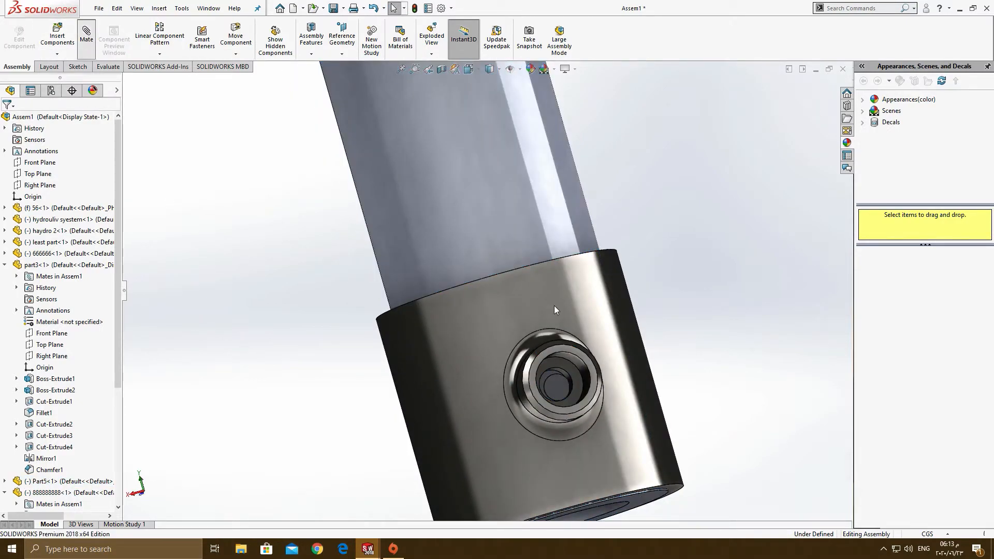
- Add a concentric mate between the lower tube's hole edge and the bore of the collar's side boss, and finish mating
{"action": "left_click", "coordinate": [552, 381]}
{"action": "scroll", "coordinate": [555, 381], "scroll_direction": "down", "scroll_amount": 5}
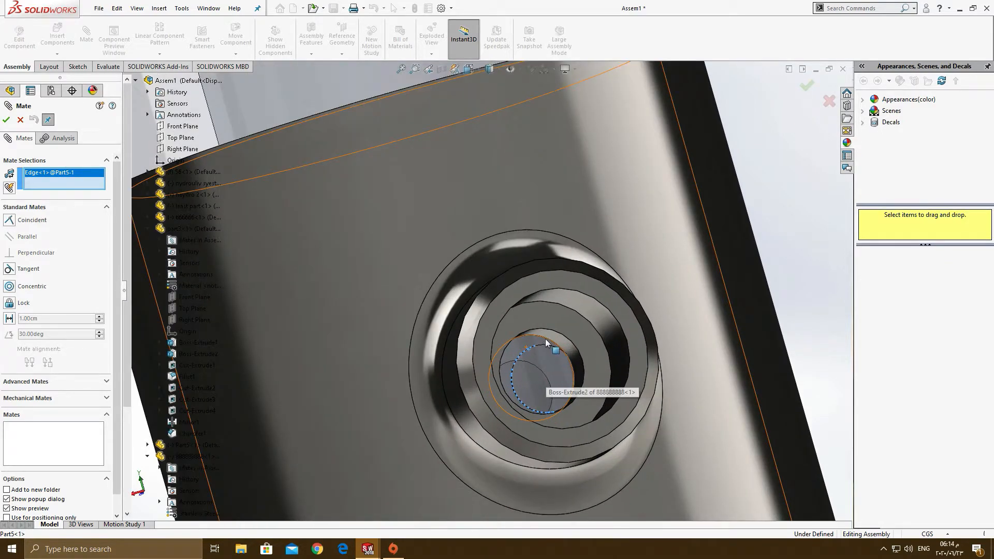
{"action": "scroll", "coordinate": [545, 339], "scroll_direction": "down", "scroll_amount": 1}
{"action": "middle_click_drag", "start_coordinate": [545, 338], "coordinate": [424, 317]}
{"action": "scroll", "coordinate": [421, 309], "scroll_direction": "down", "scroll_amount": 1}
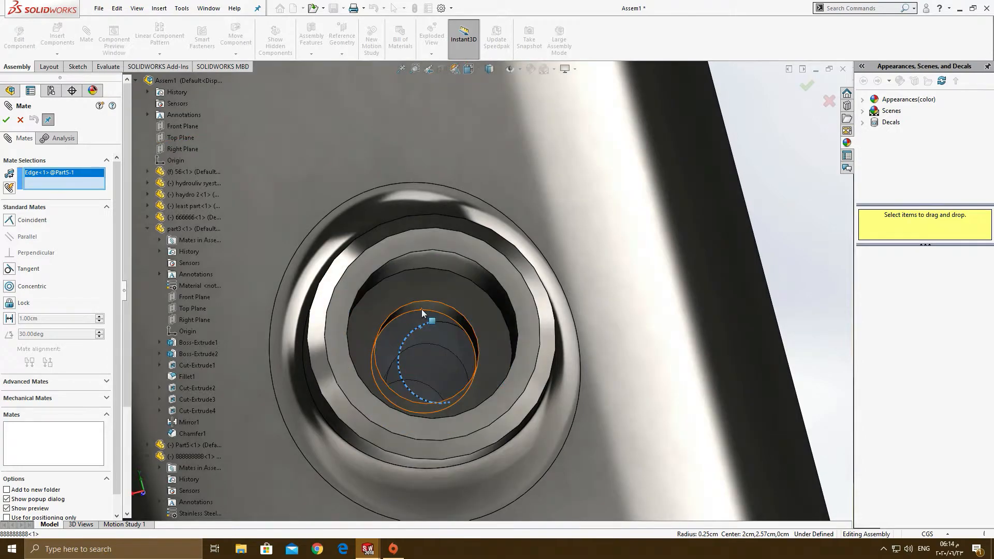
{"action": "left_click", "coordinate": [421, 309]}
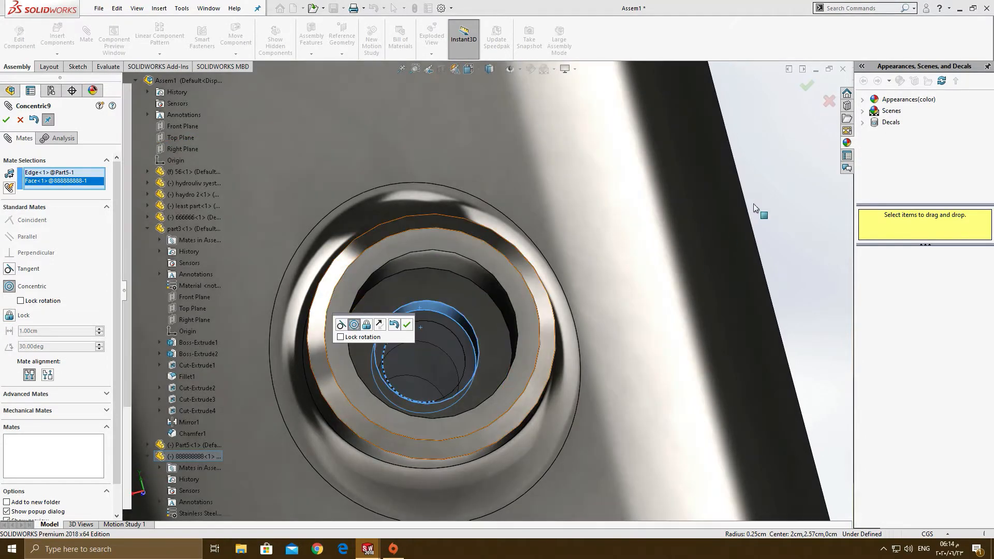
{"action": "left_click", "coordinate": [406, 325]}
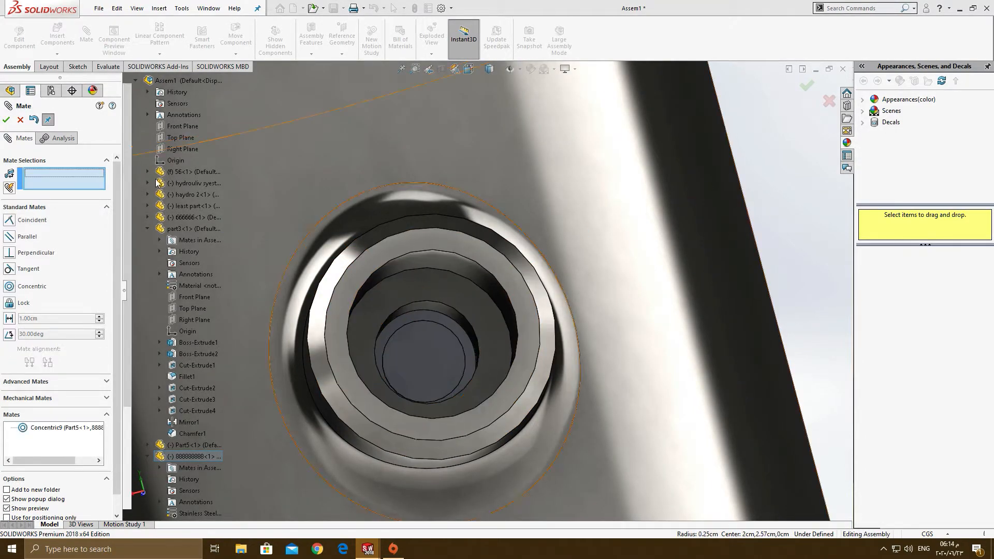
{"action": "left_click", "coordinate": [5, 122]}
- Test the remaining movement of the joined collar and lower tube along the clamp
{"action": "scroll", "coordinate": [575, 286], "scroll_direction": "up", "scroll_amount": 8}
{"action": "left_click", "coordinate": [455, 287]}
{"action": "left_click_drag", "start_coordinate": [455, 287], "coordinate": [456, 264]}
{"action": "left_click", "coordinate": [617, 301]}
{"action": "scroll", "coordinate": [492, 293], "scroll_direction": "up", "scroll_amount": 4}
{"action": "middle_click", "coordinate": [479, 232]}
{"action": "middle_click_drag", "start_coordinate": [479, 232], "coordinate": [589, 198]}
{"action": "scroll", "coordinate": [493, 288], "scroll_direction": "down", "scroll_amount": 3}
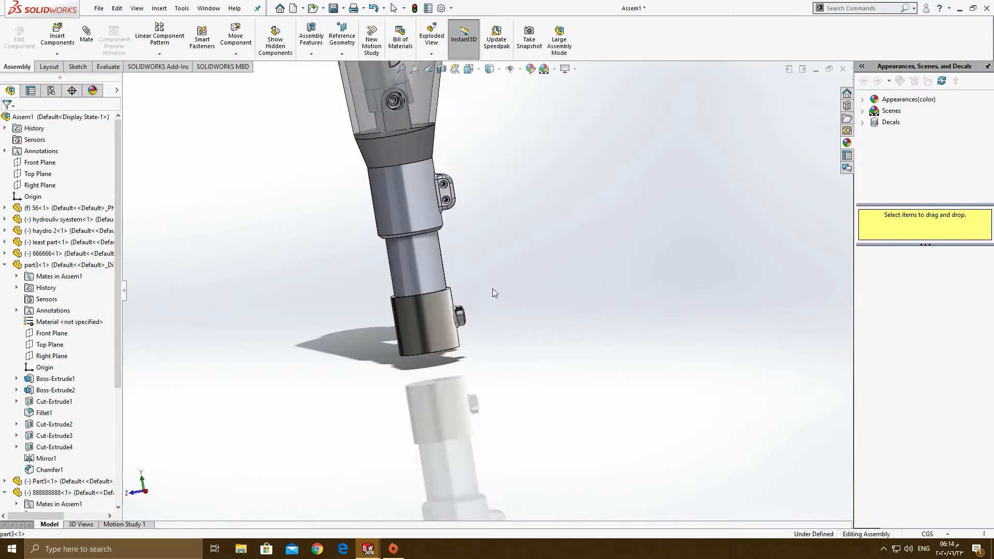
- Insert the curved foot Part2 from the pro.leg folder and place it beside the collar
{"action": "left_click", "coordinate": [65, 54]}
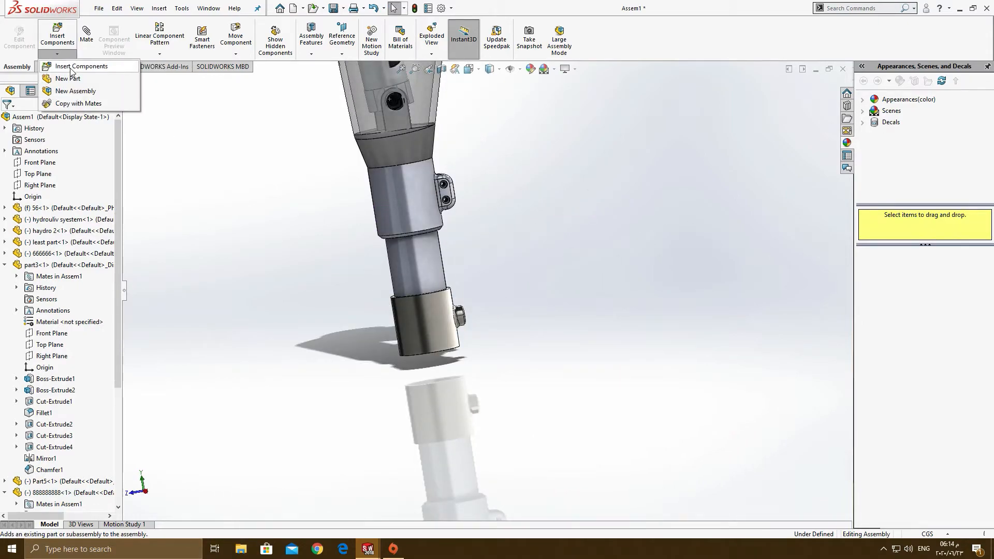
{"action": "left_click", "coordinate": [72, 67]}
{"action": "left_click", "coordinate": [54, 298]}
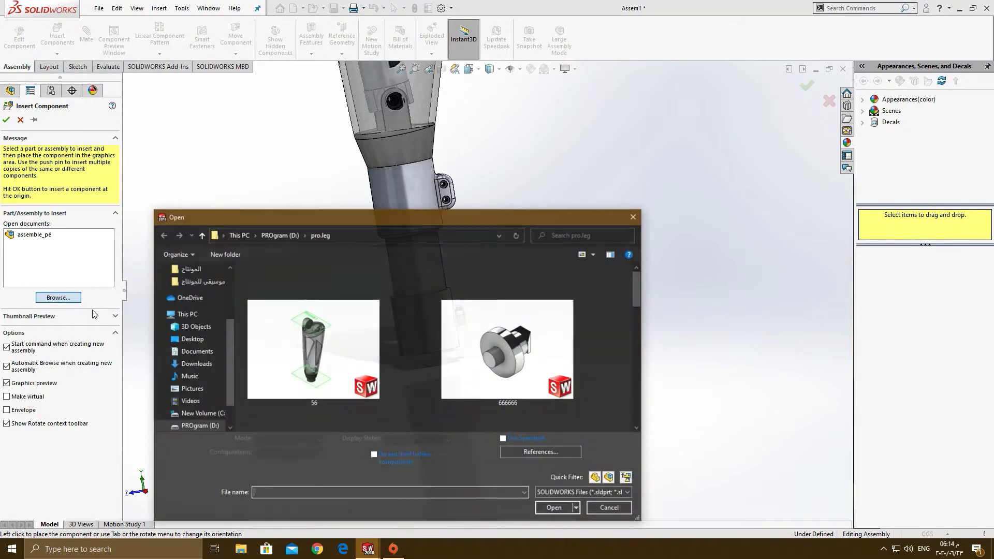
{"action": "scroll", "coordinate": [434, 368], "scroll_direction": "down", "scroll_amount": 4}
{"action": "scroll", "coordinate": [479, 371], "scroll_direction": "down", "scroll_amount": 2}
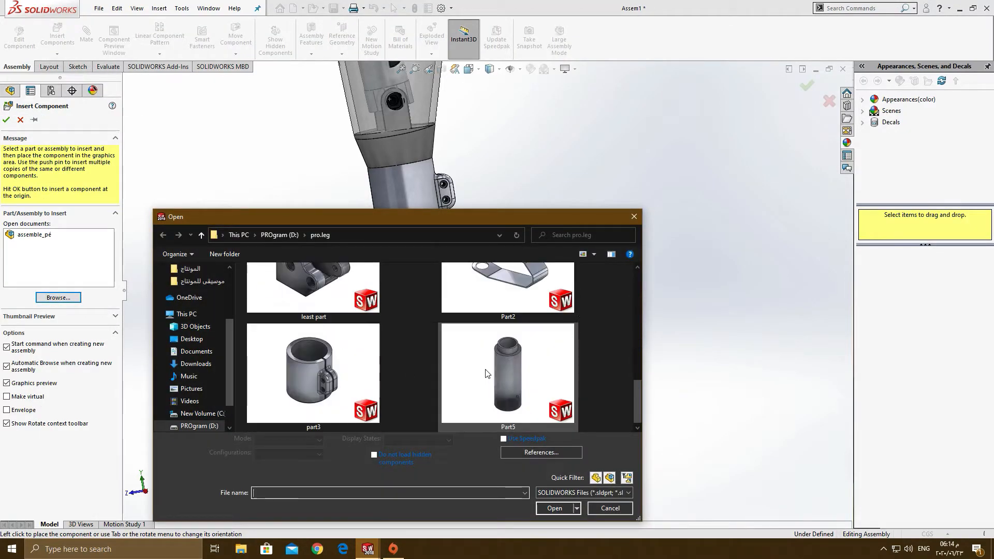
{"action": "scroll", "coordinate": [502, 354], "scroll_direction": "up", "scroll_amount": 1}
{"action": "double_click", "coordinate": [507, 345]}
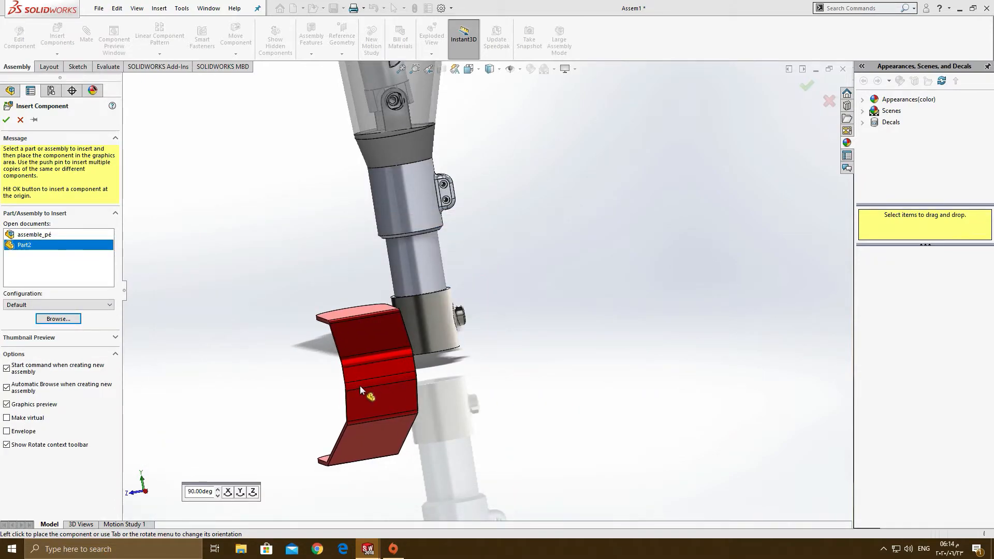
{"action": "left_click", "coordinate": [248, 383]}
{"action": "middle_click_drag", "start_coordinate": [374, 352], "coordinate": [386, 383]}
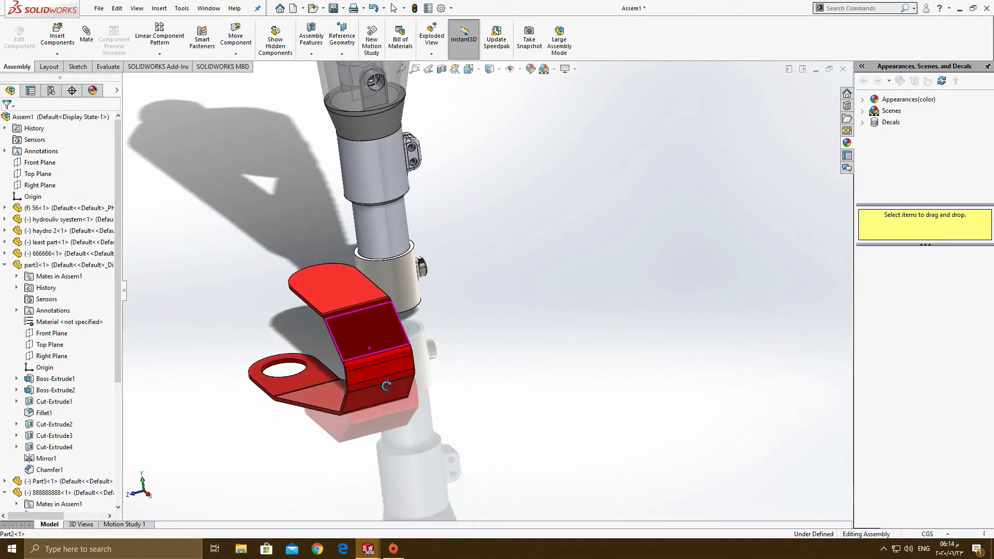
- Rotate the foot Part2 so its rounded solid end lies on top, and move it beneath the collar
{"action": "left_click", "coordinate": [226, 57]}
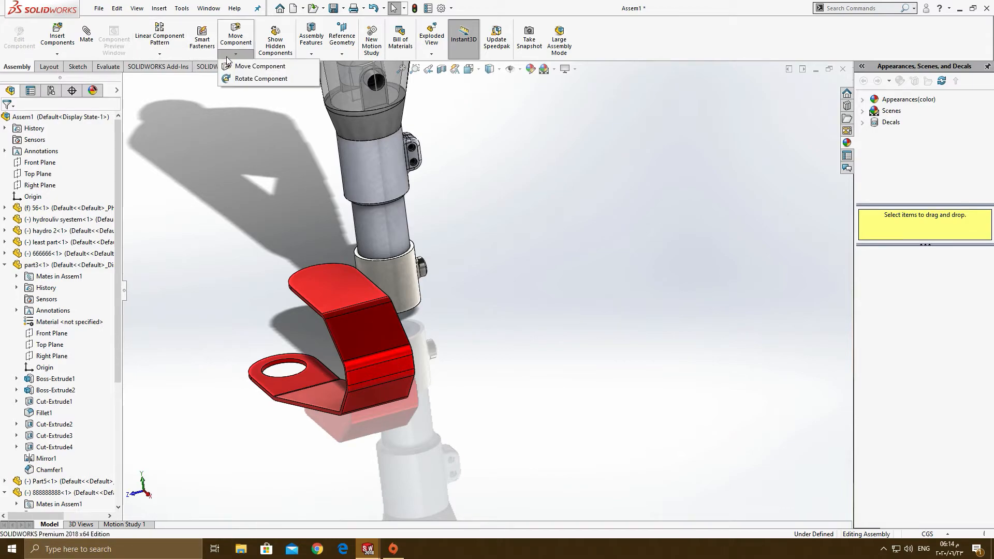
{"action": "left_click", "coordinate": [242, 79]}
{"action": "left_click_drag", "start_coordinate": [378, 337], "coordinate": [464, 355]}
{"action": "left_click_drag", "start_coordinate": [229, 381], "coordinate": [202, 396]}
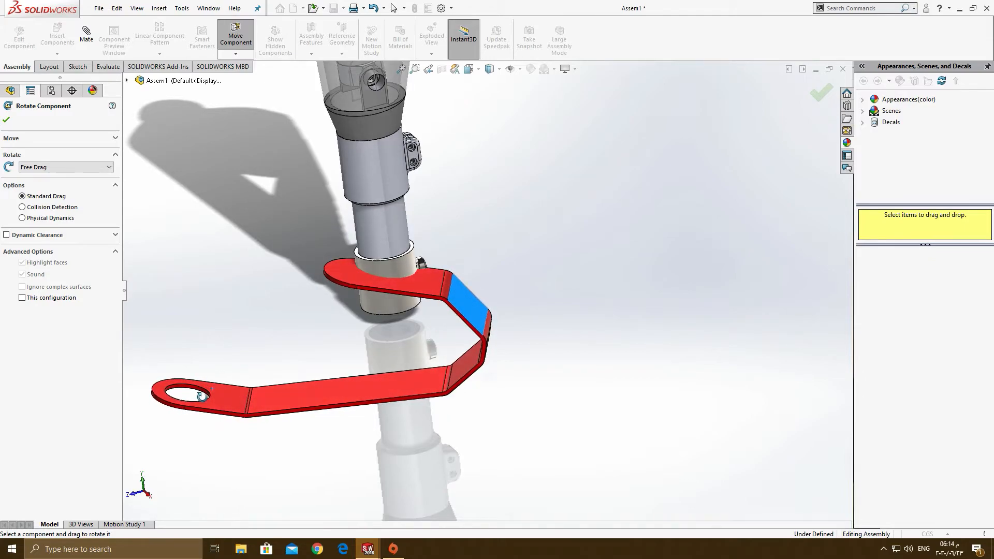
{"action": "left_click", "coordinate": [6, 121]}
{"action": "left_click_drag", "start_coordinate": [409, 293], "coordinate": [438, 348]}
{"action": "middle_click_drag", "start_coordinate": [321, 310], "coordinate": [381, 303]}
{"action": "left_click", "coordinate": [301, 359]}
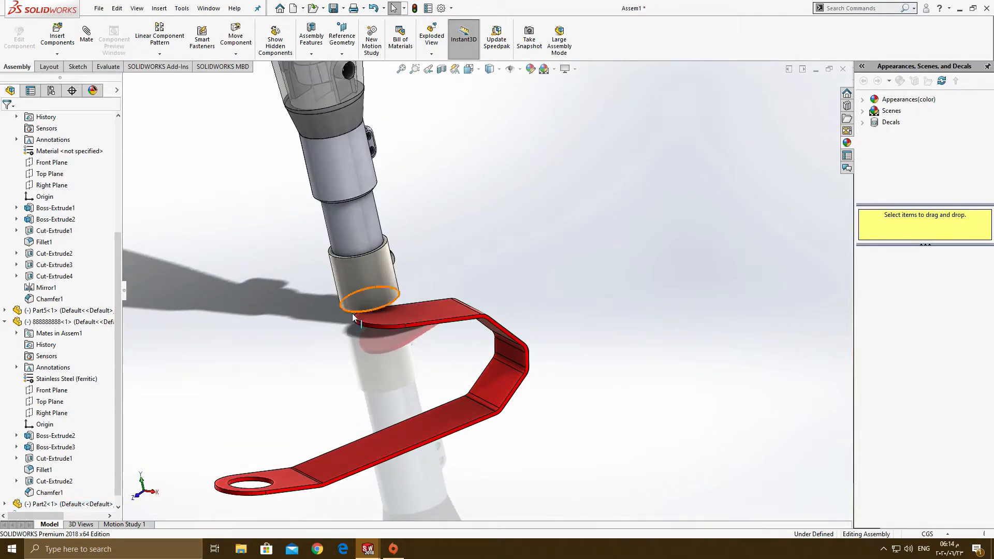
- Add a coincident mate between the collar's lower outer edge and the top face of the foot Part2's rounded end
{"action": "scroll", "coordinate": [356, 308], "scroll_direction": "down", "scroll_amount": 5}
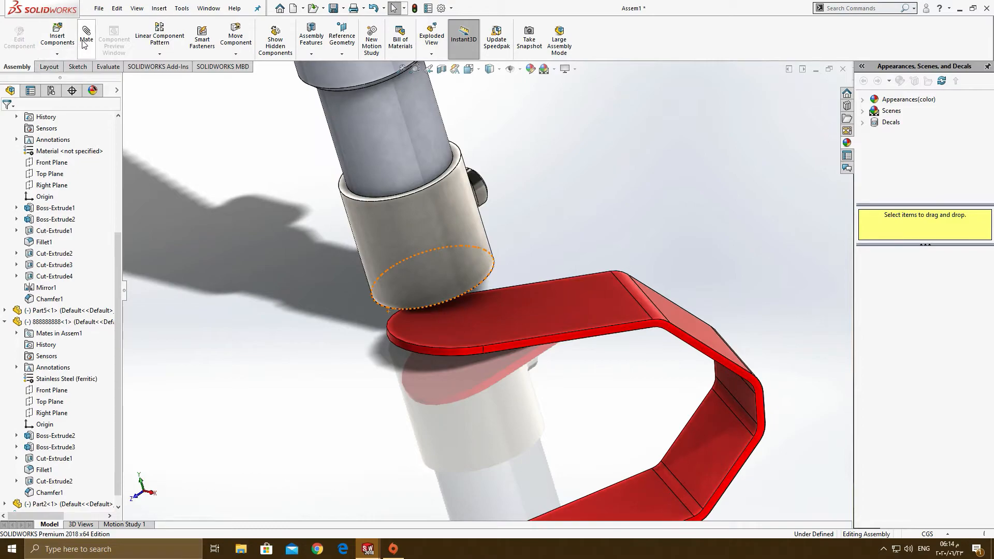
{"action": "left_click", "coordinate": [382, 283]}
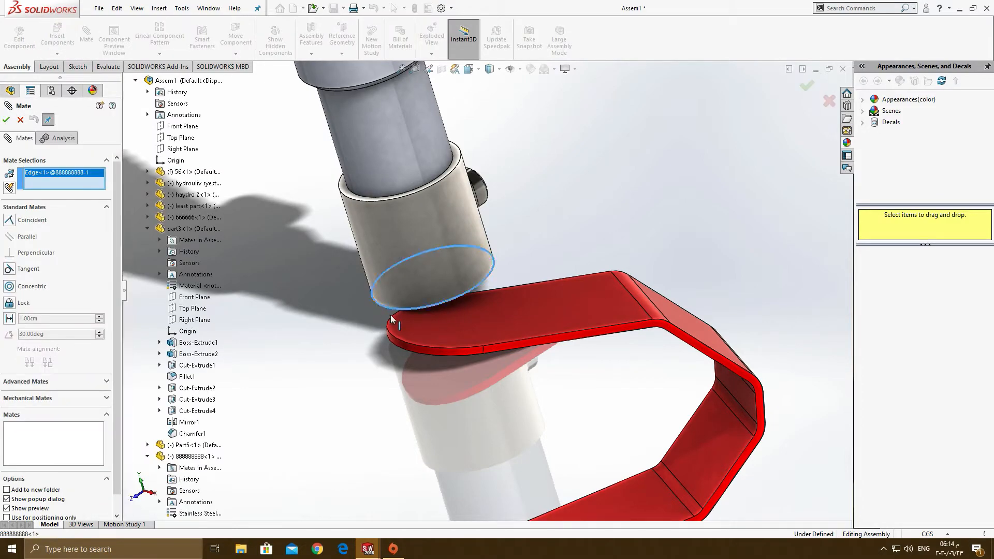
{"action": "left_click", "coordinate": [414, 331]}
{"action": "left_click", "coordinate": [411, 347]}
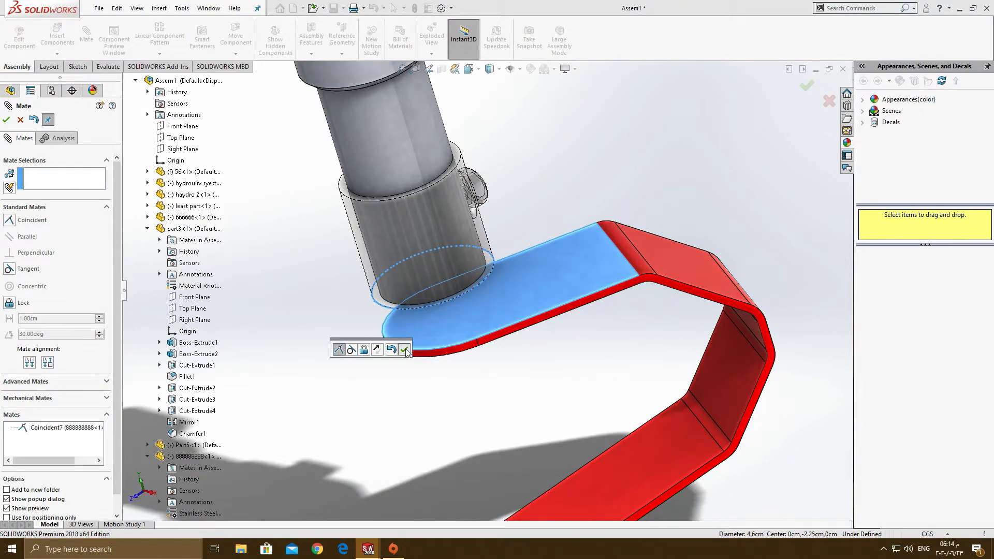
- Shift the foot Part2 within the mated plane until its rounded end sits centred under the collar
{"action": "middle_click_drag", "start_coordinate": [466, 306], "coordinate": [457, 274]}
{"action": "left_click_drag", "start_coordinate": [457, 273], "coordinate": [364, 327]}
{"action": "middle_click_drag", "start_coordinate": [459, 331], "coordinate": [359, 368]}
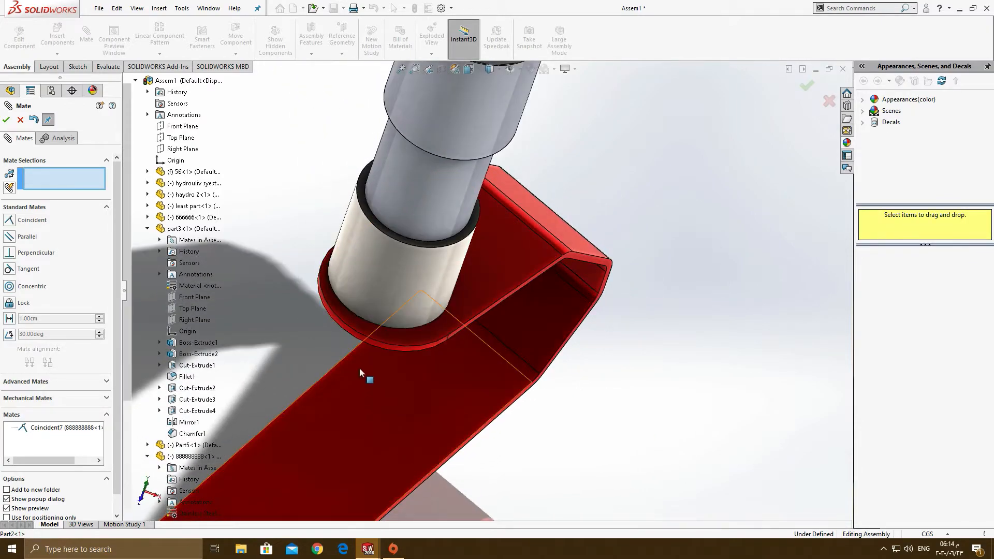
{"action": "left_click_drag", "start_coordinate": [393, 333], "coordinate": [384, 329]}
{"action": "middle_click_drag", "start_coordinate": [462, 375], "coordinate": [386, 295]}
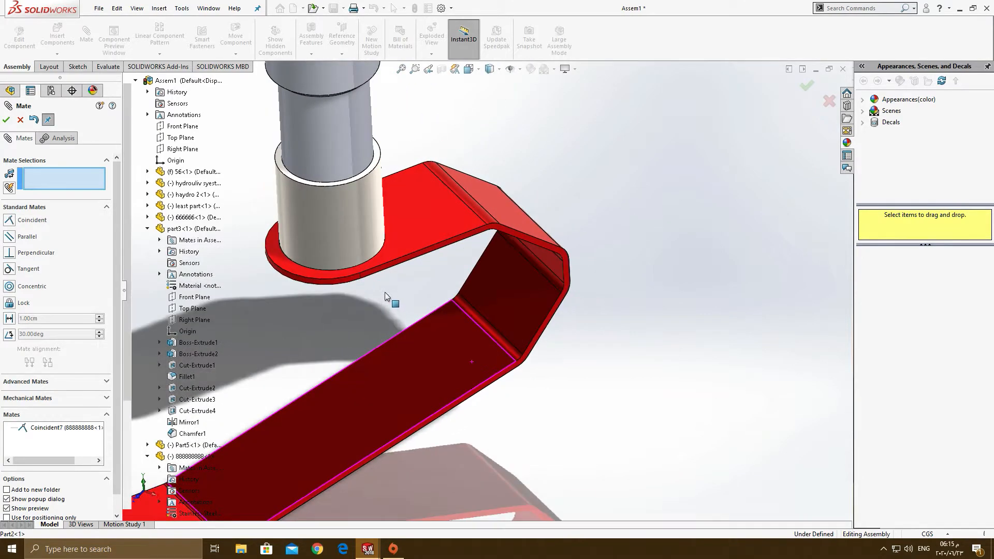
- Examine the whole leg's alignment with the foot from several sides, and finish mating
{"action": "scroll", "coordinate": [351, 185], "scroll_direction": "up", "scroll_amount": 8}
{"action": "middle_click_drag", "start_coordinate": [423, 222], "coordinate": [408, 180]}
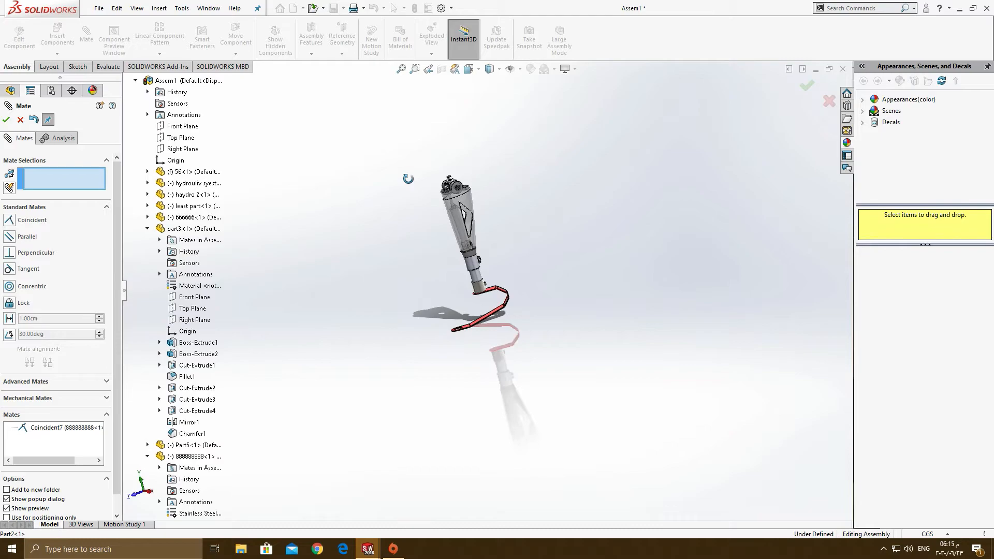
{"action": "scroll", "coordinate": [475, 240], "scroll_direction": "down", "scroll_amount": 10}
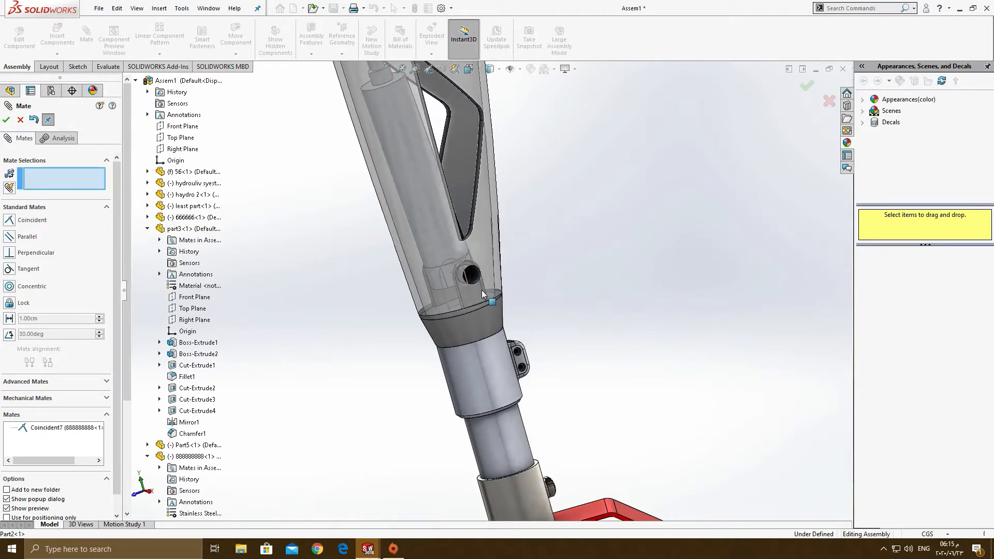
{"action": "middle_click_drag", "start_coordinate": [478, 248], "coordinate": [422, 305]}
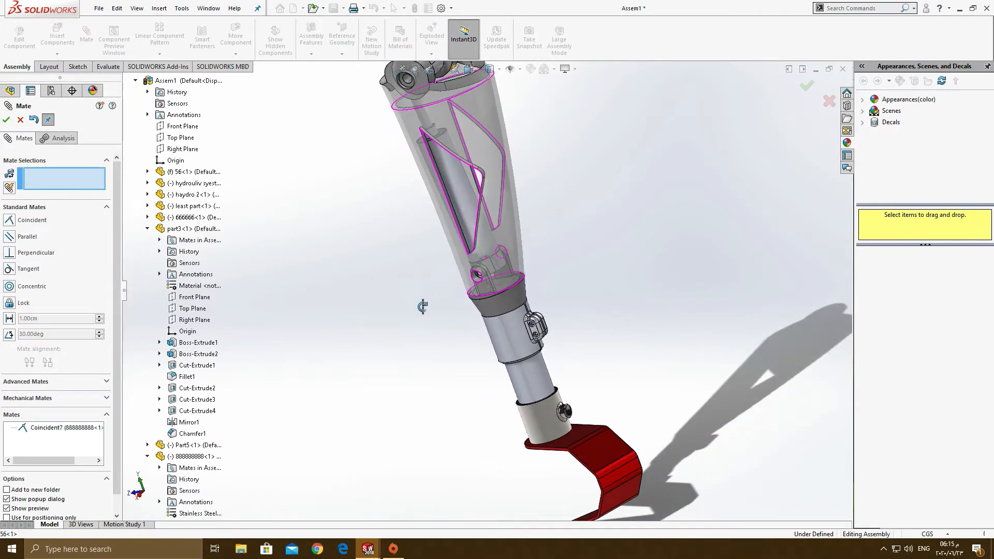
{"action": "scroll", "coordinate": [436, 300], "scroll_direction": "up", "scroll_amount": 3}
{"action": "middle_click_drag", "start_coordinate": [463, 276], "coordinate": [414, 280]}
{"action": "left_click", "coordinate": [6, 119]}
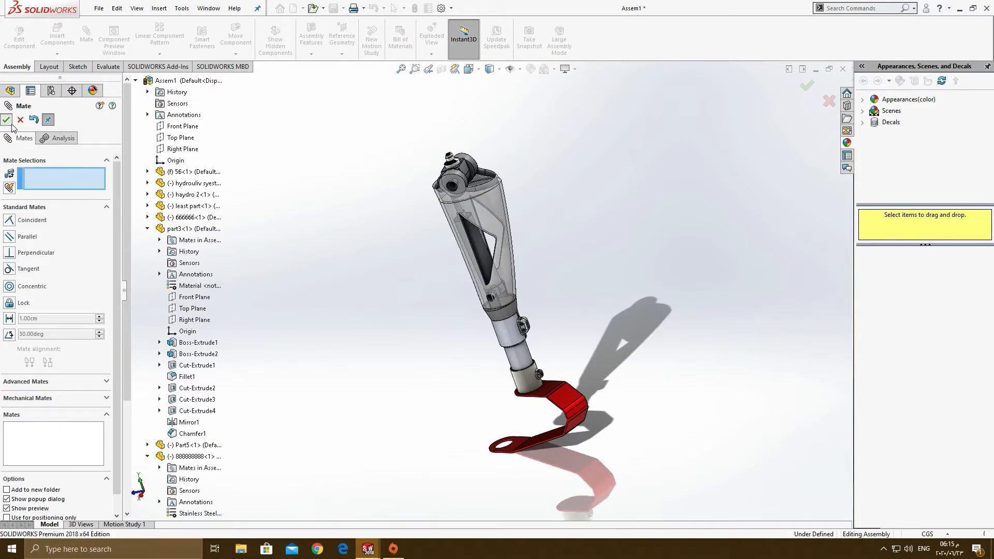
{"action": "scroll", "coordinate": [570, 278], "scroll_direction": "down", "scroll_amount": 2}
{"action": "middle_click_drag", "start_coordinate": [487, 266], "coordinate": [505, 249]}
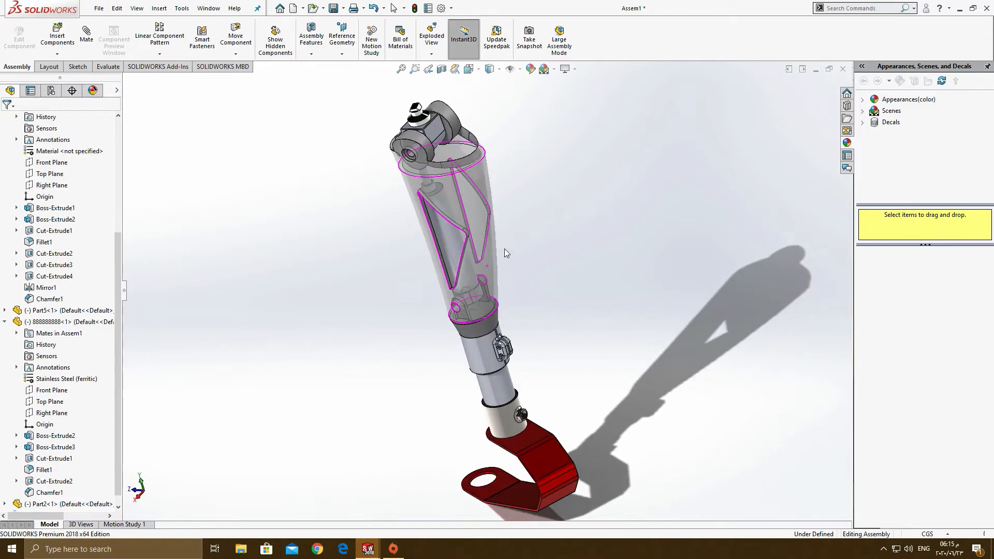
{"action": "left_click", "coordinate": [479, 183]}
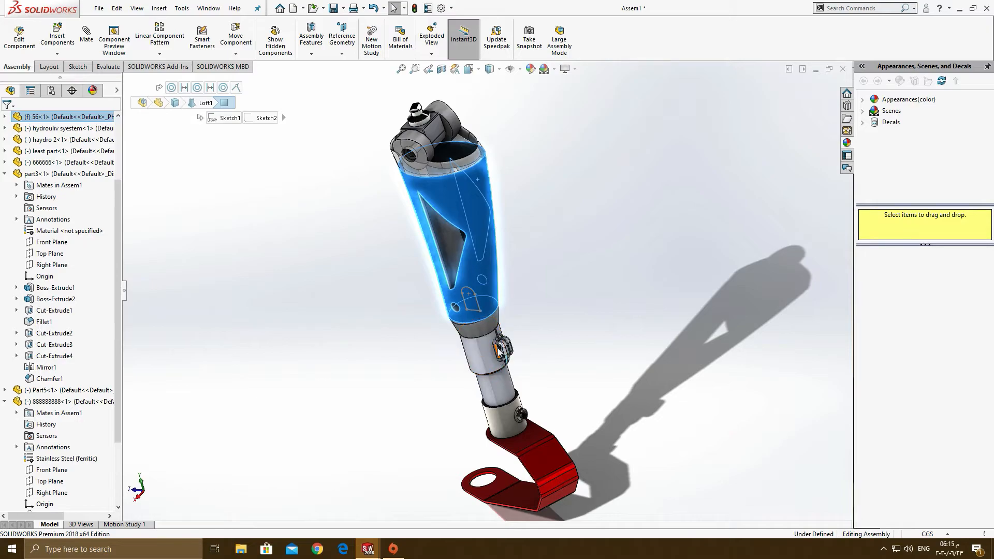
{"action": "left_click", "coordinate": [579, 340]}
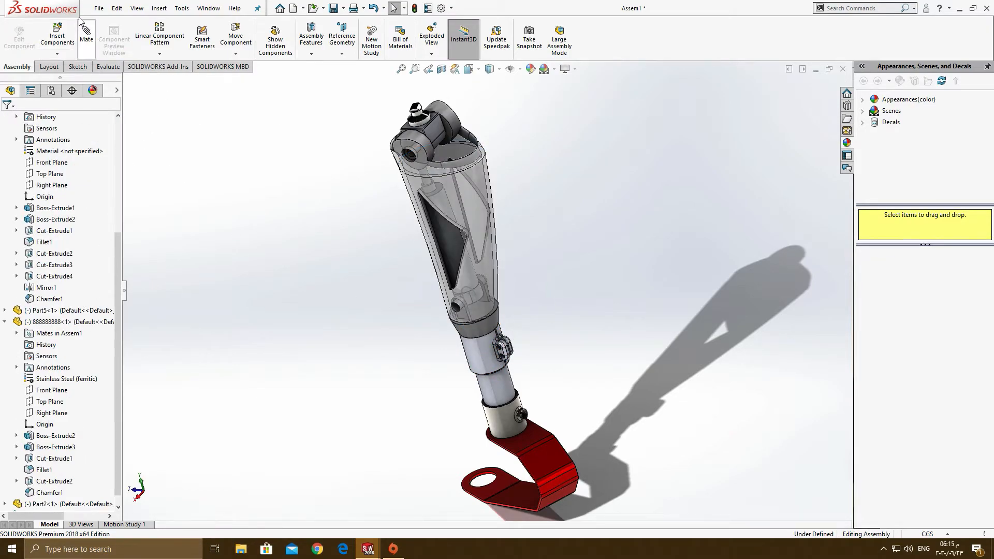
{"action": "left_click", "coordinate": [86, 42]}
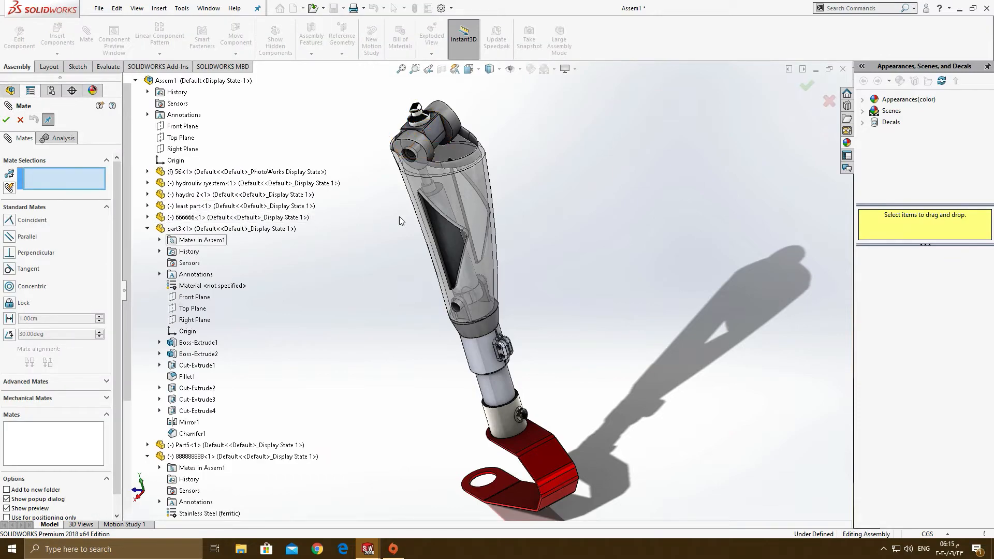
{"action": "left_click", "coordinate": [463, 182]}
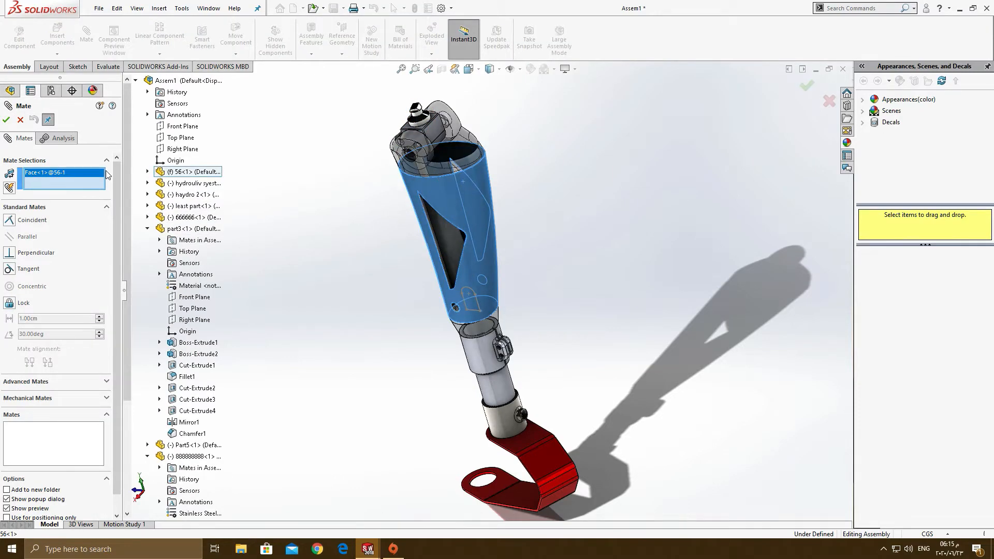
{"action": "left_click", "coordinate": [147, 173]}
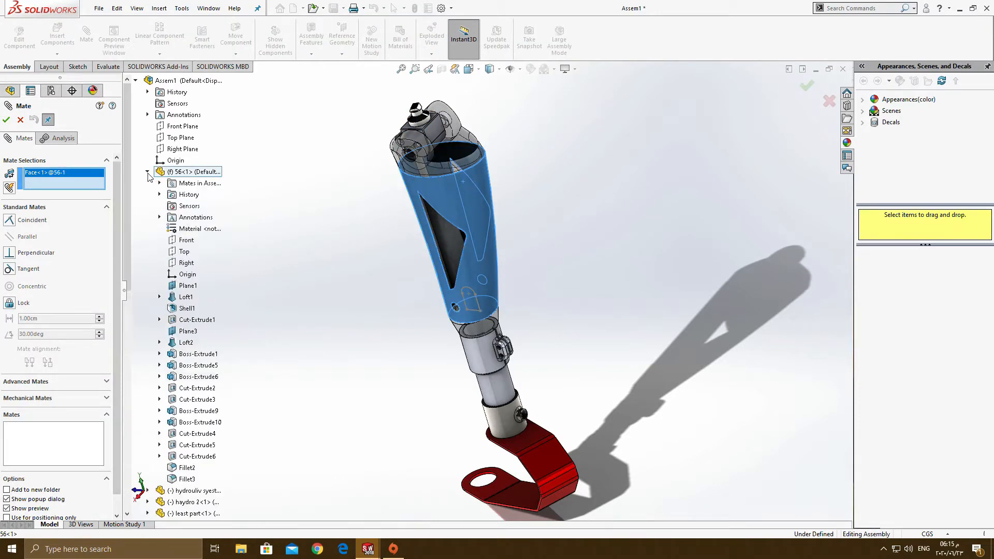
{"action": "right_click", "coordinate": [33, 175]}
{"action": "left_click", "coordinate": [57, 183]}
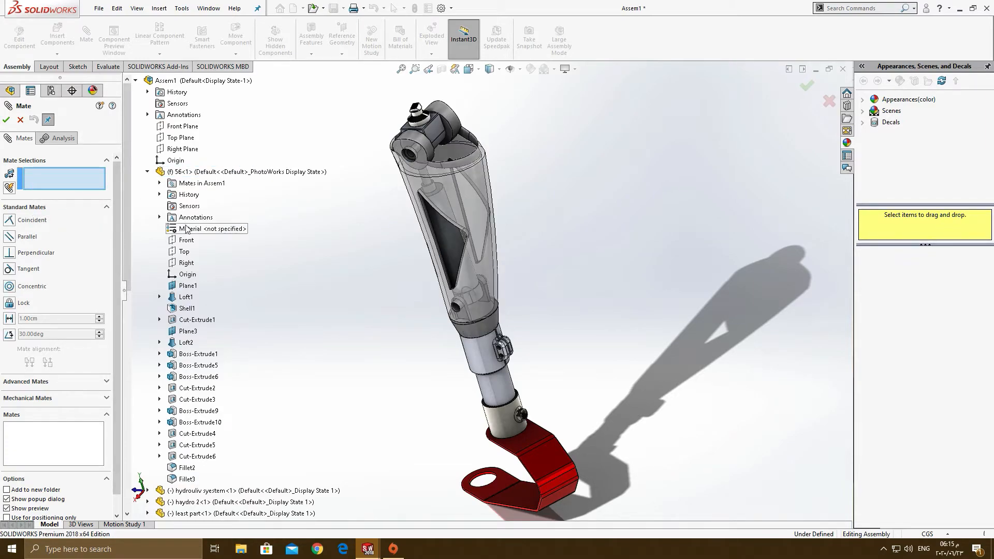
{"action": "left_click", "coordinate": [191, 264]}
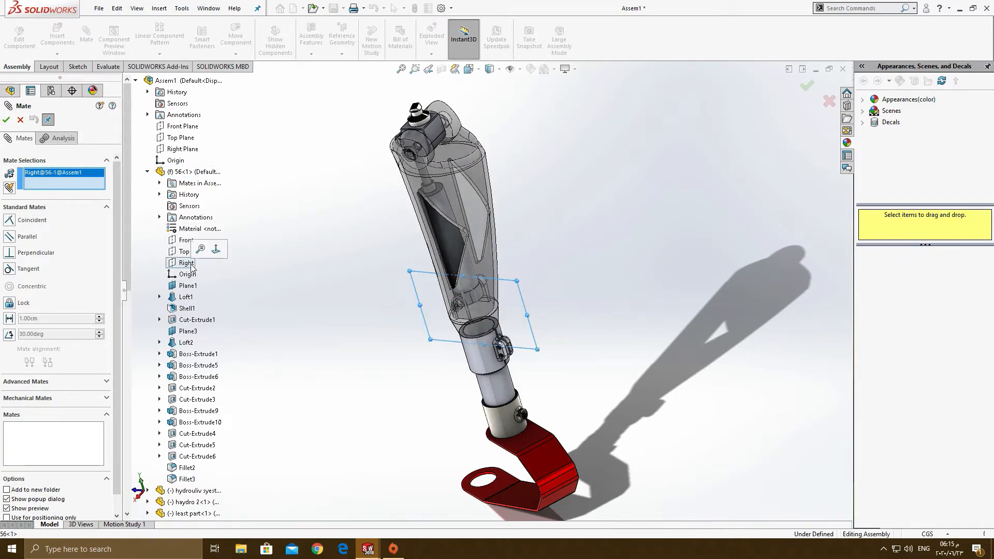
{"action": "left_click", "coordinate": [180, 151]}
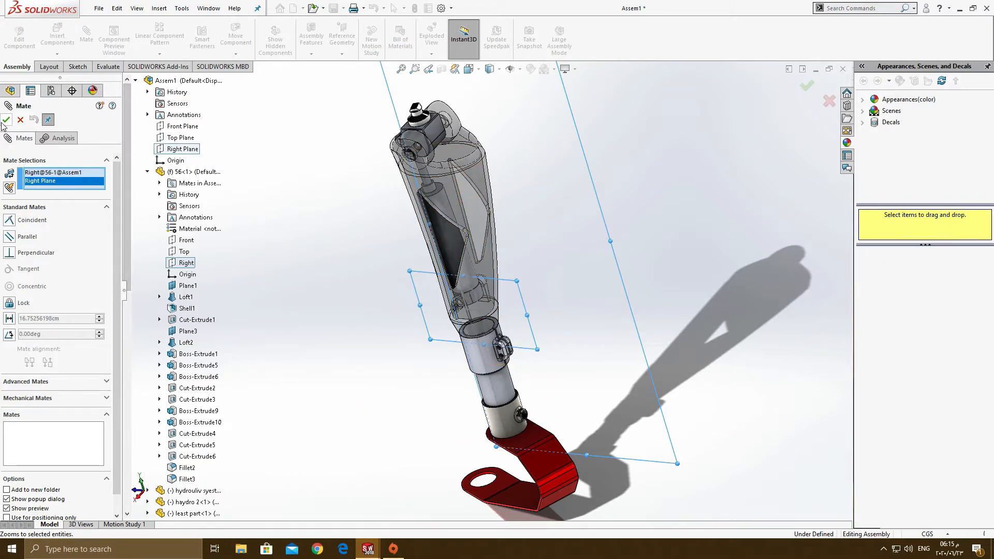
{"action": "left_click", "coordinate": [19, 120]}
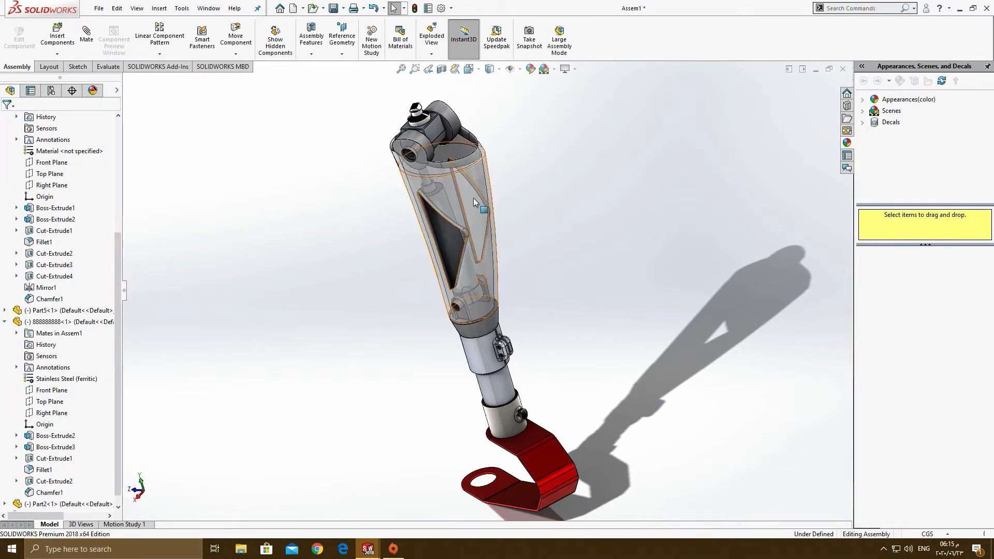
- Float the fixed leg shell 56 so it can be repositioned with mates
{"action": "left_click", "coordinate": [457, 190]}
{"action": "right_click", "coordinate": [454, 205]}
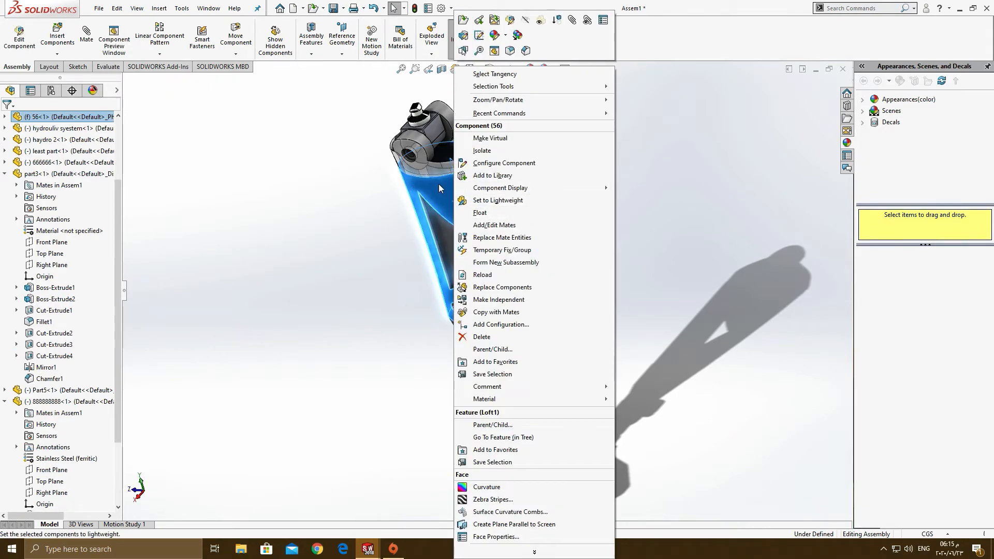
{"action": "left_click", "coordinate": [491, 217]}
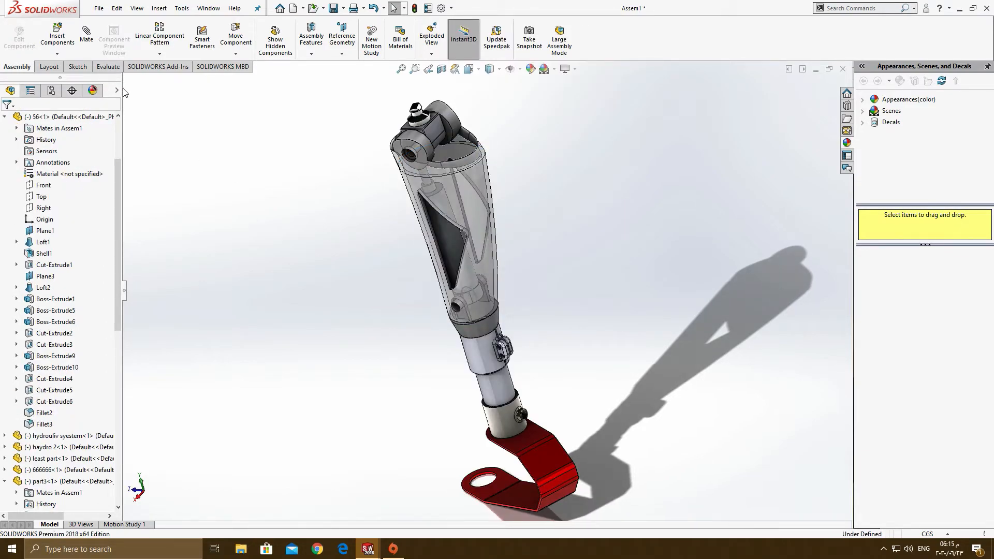
- Add a coincident mate between the leg shell 56's Right plane and the assembly's Right Plane, and finish mating
{"action": "left_click", "coordinate": [87, 37]}
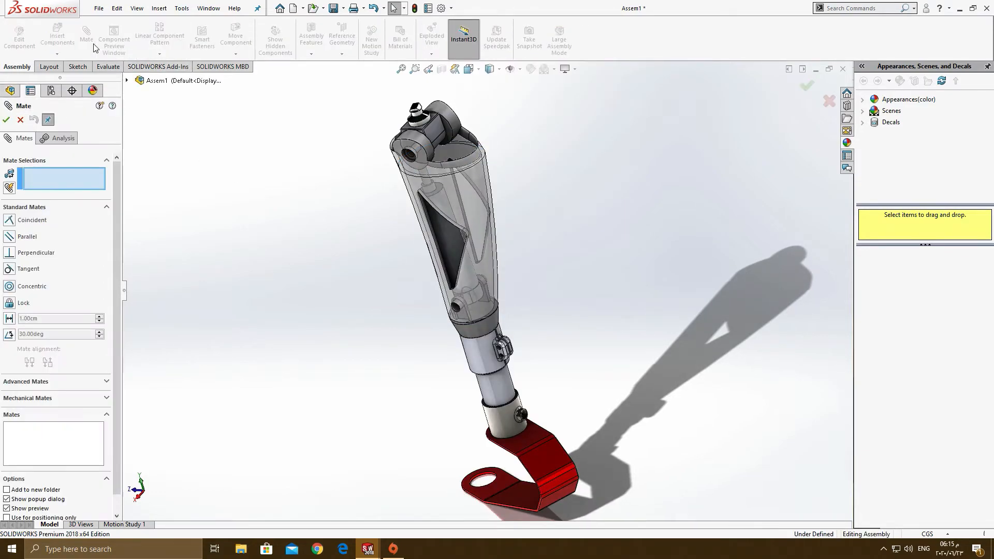
{"action": "left_click", "coordinate": [126, 81]}
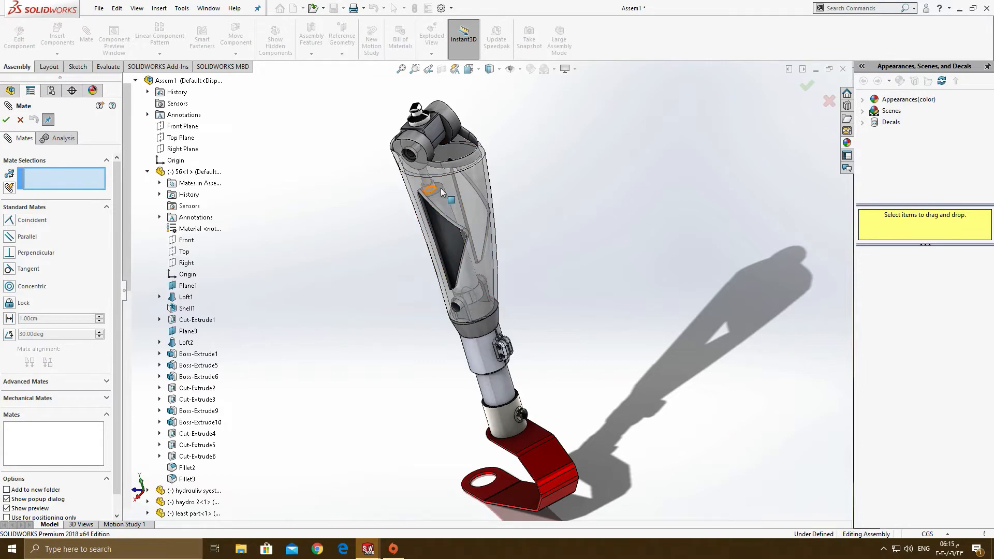
{"action": "left_click", "coordinate": [186, 263]}
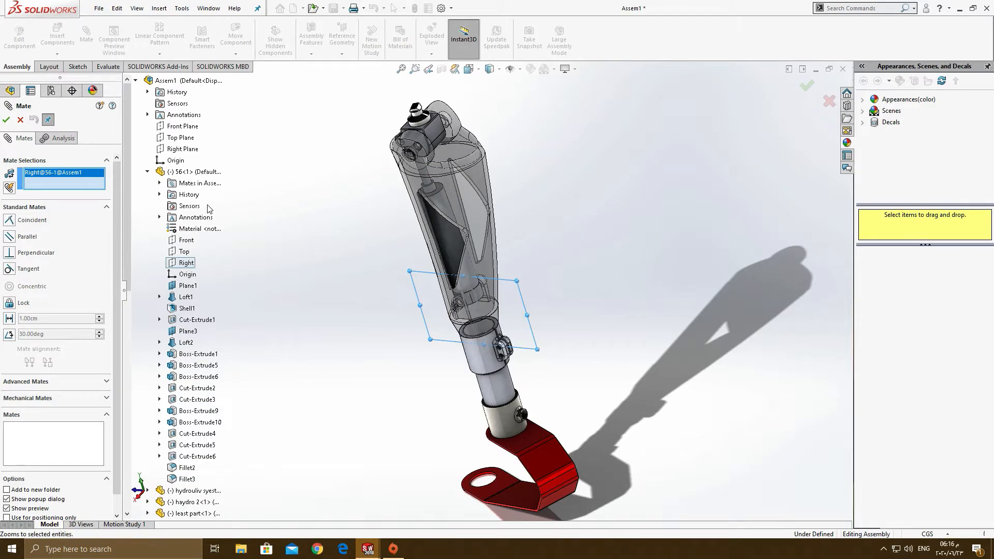
{"action": "left_click", "coordinate": [184, 149]}
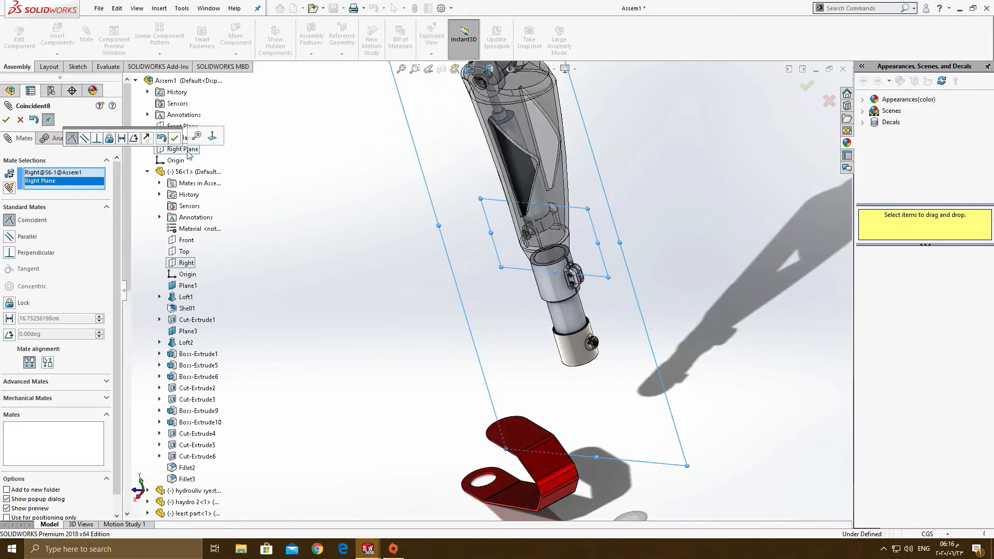
{"action": "middle_click_drag", "start_coordinate": [585, 210], "coordinate": [528, 186]}
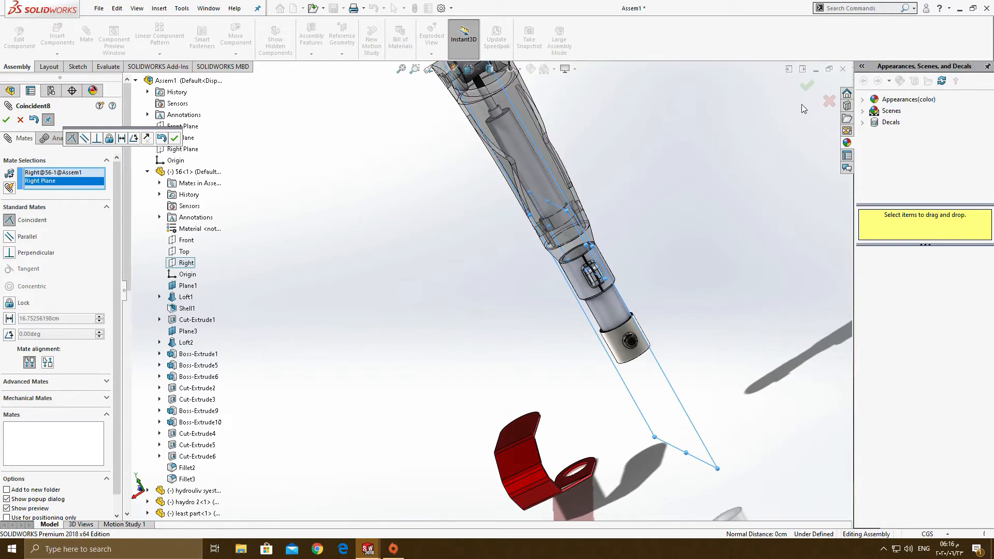
{"action": "left_click", "coordinate": [806, 85]}
{"action": "middle_click_drag", "start_coordinate": [666, 138], "coordinate": [766, 108]}
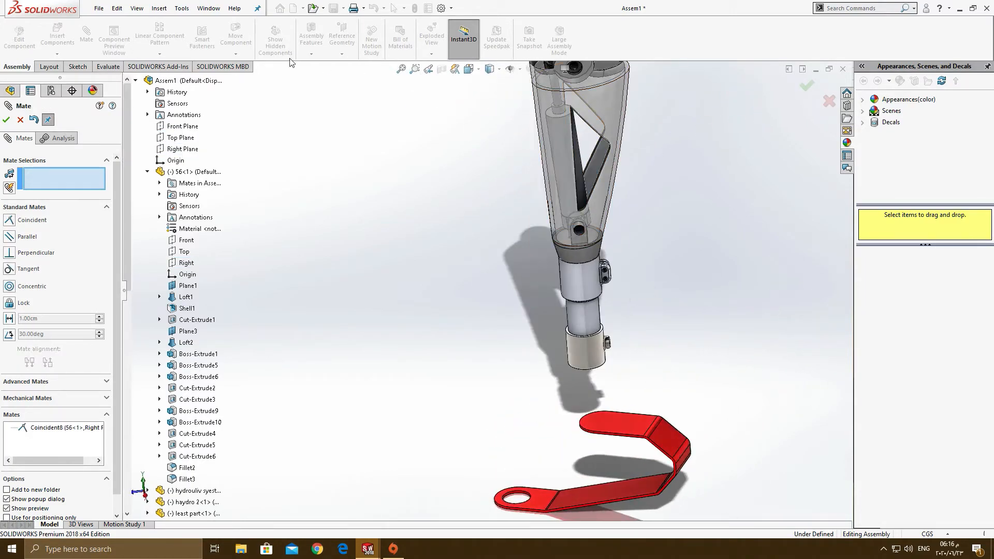
{"action": "left_click", "coordinate": [7, 120]}
- Try to add a coincident mate between the collar's lower edge and the top face of the foot's rounded end
{"action": "scroll", "coordinate": [570, 358], "scroll_direction": "down", "scroll_amount": 5}
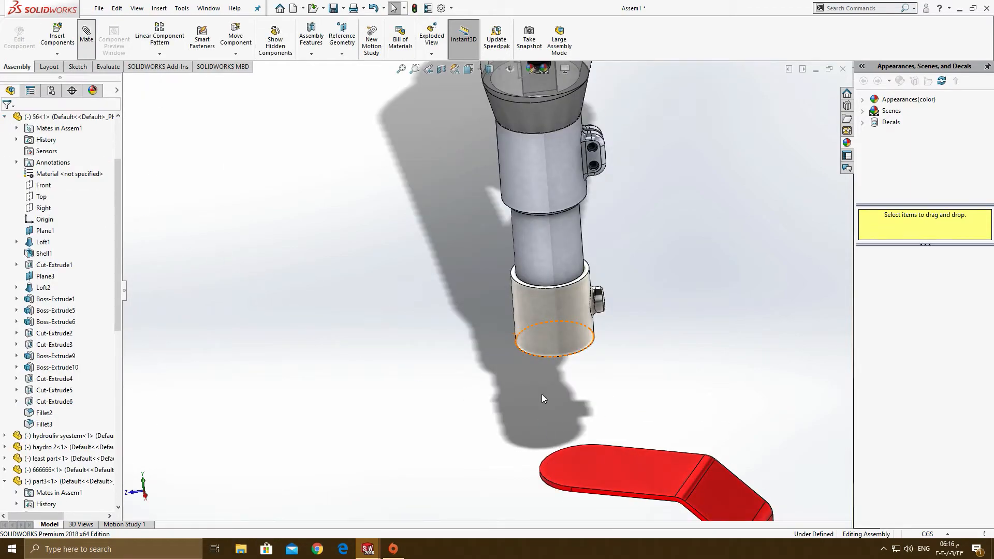
{"action": "left_click", "coordinate": [518, 349]}
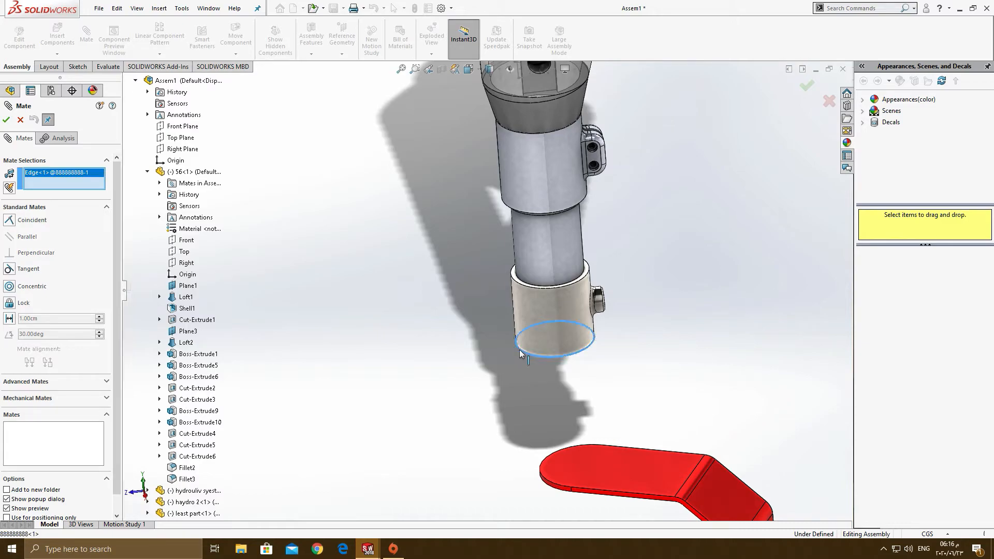
{"action": "left_click", "coordinate": [558, 458]}
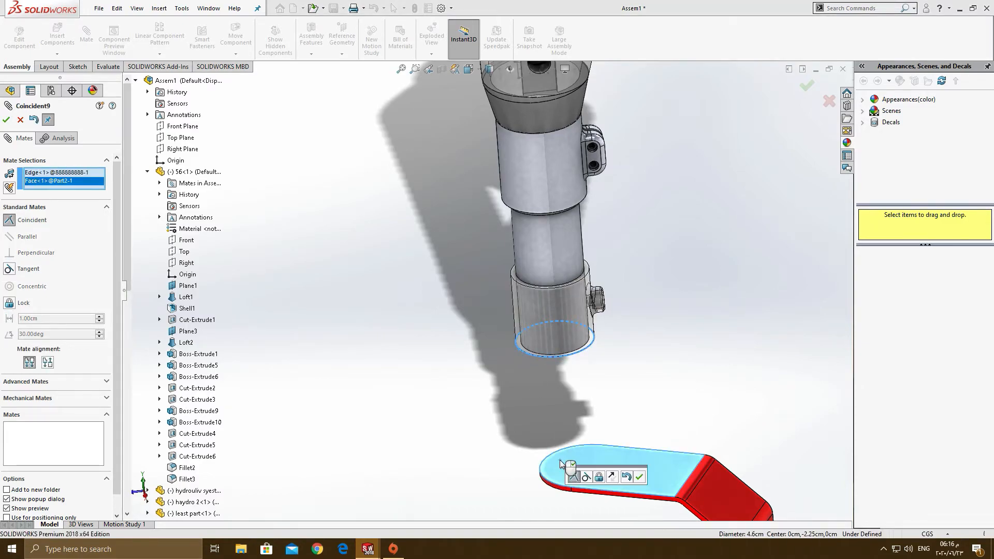
{"action": "left_click", "coordinate": [639, 477]}
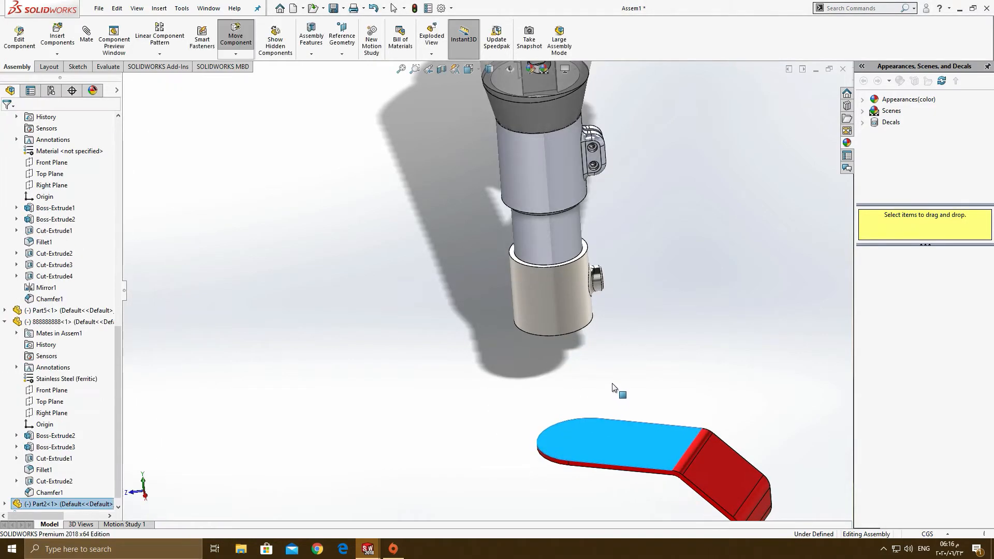
- Delete the Coincident7 mate between the collar and the foot Part2, and move the foot up to the collar's lower end
{"action": "scroll", "coordinate": [114, 437], "scroll_direction": "down", "scroll_amount": 3}
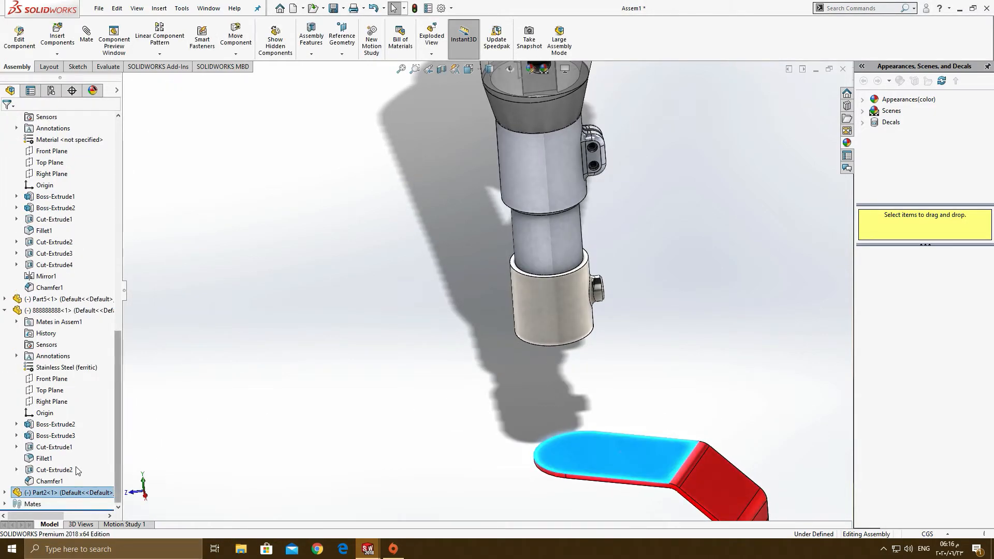
{"action": "left_click", "coordinate": [5, 503]}
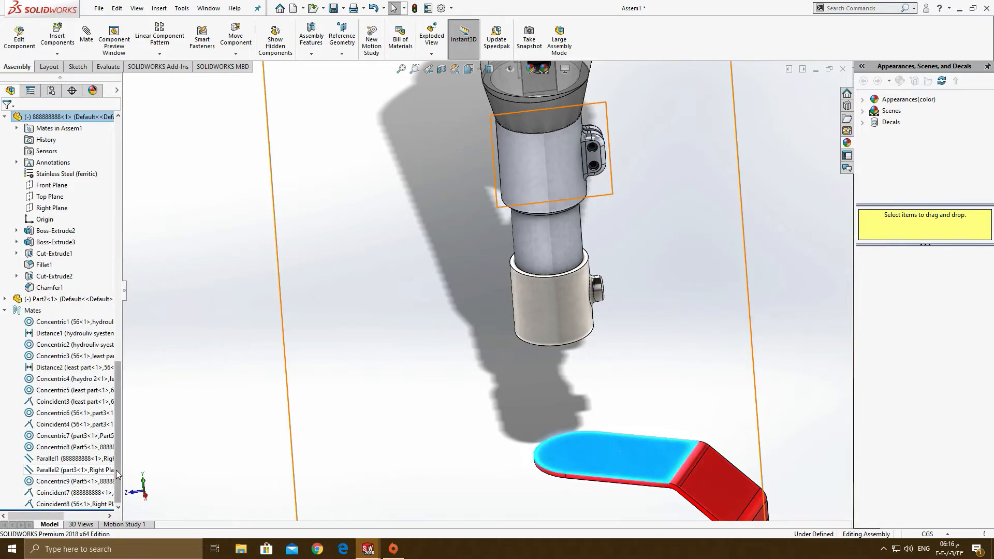
{"action": "right_click", "coordinate": [85, 492]}
{"action": "left_click", "coordinate": [113, 413]}
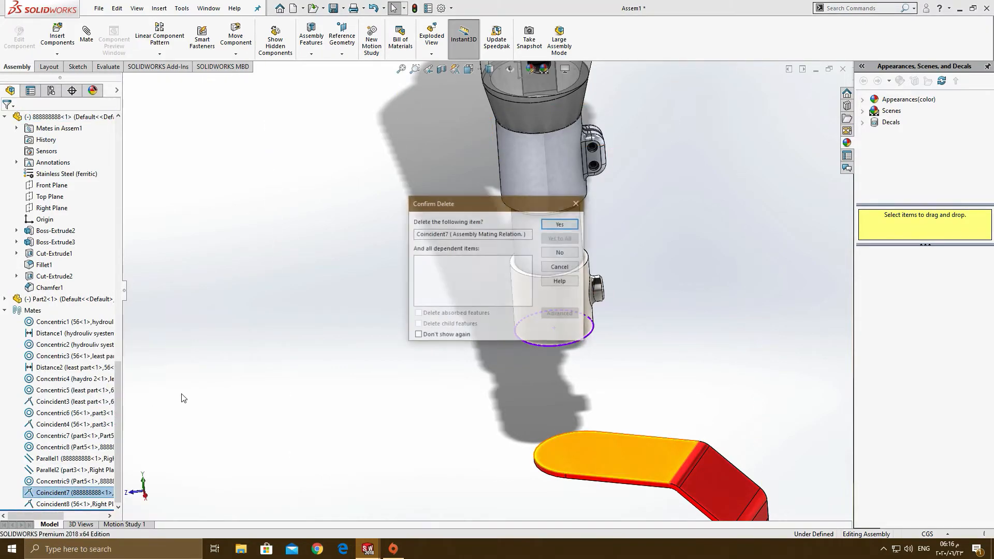
{"action": "left_click", "coordinate": [567, 226]}
{"action": "left_click_drag", "start_coordinate": [616, 468], "coordinate": [553, 347]}
{"action": "left_click", "coordinate": [377, 408]}
{"action": "scroll", "coordinate": [515, 291], "scroll_direction": "up", "scroll_amount": 4}
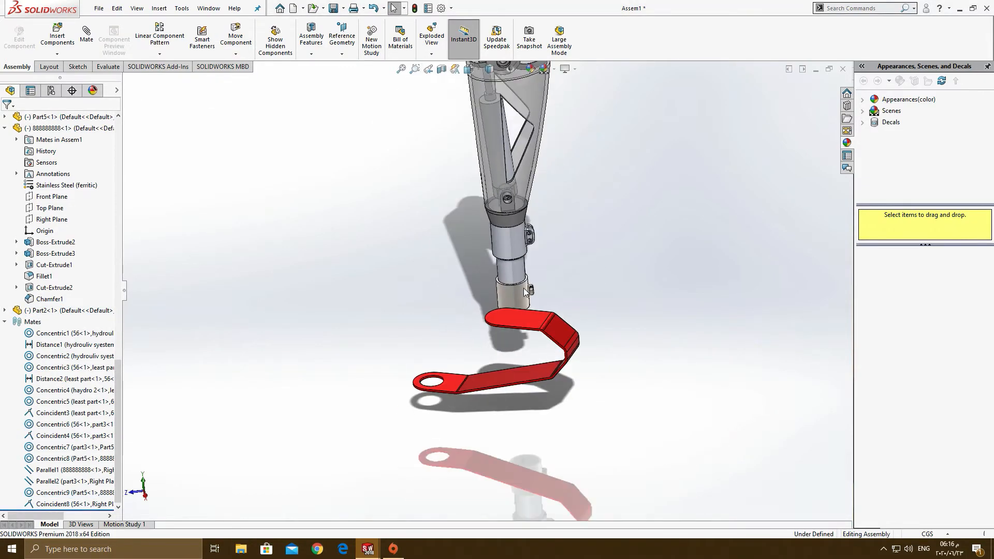
- Fix the leg shell 56 in its current position
{"action": "scroll", "coordinate": [514, 291], "scroll_direction": "up", "scroll_amount": 3}
{"action": "scroll", "coordinate": [442, 228], "scroll_direction": "down", "scroll_amount": 5}
{"action": "right_click", "coordinate": [442, 229]}
{"action": "left_click", "coordinate": [520, 379]}
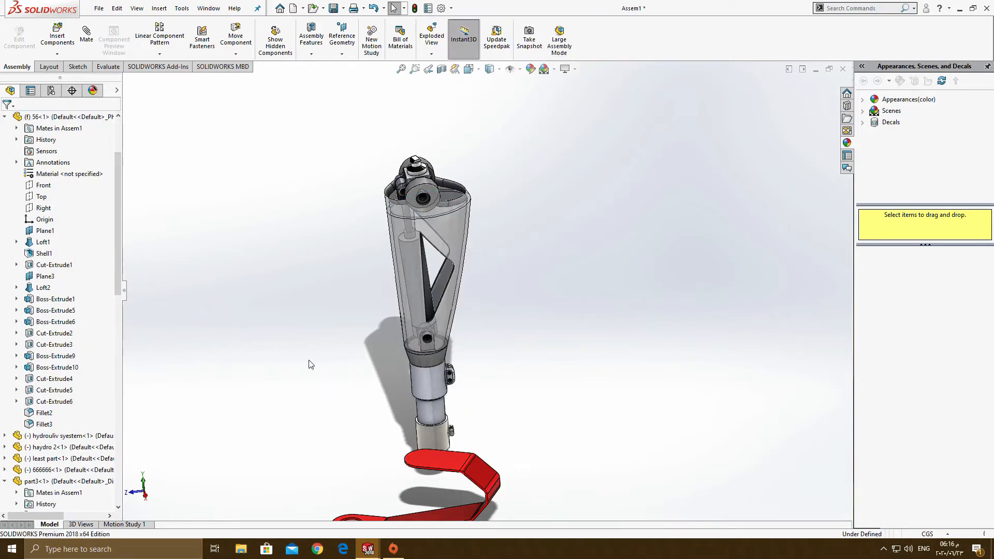
- Add a coincident mate between the collar's lower edge and the foot Part2's top face, and slide the rounded end under the collar
{"action": "scroll", "coordinate": [412, 386], "scroll_direction": "down", "scroll_amount": 3}
{"action": "mouse_move", "coordinate": [436, 467]}
{"action": "middle_mouse_down"}
{"action": "mouse_move", "coordinate": [464, 499]}
{"action": "mouse_move", "coordinate": [467, 415]}
{"action": "mouse_move", "coordinate": [443, 481]}
{"action": "middle_mouse_up"}
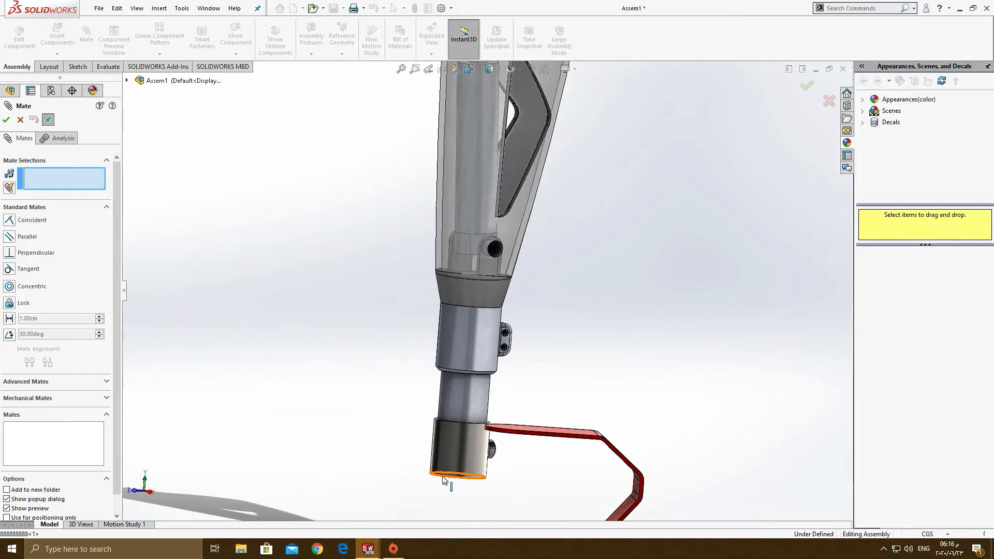
{"action": "left_click", "coordinate": [444, 479]}
{"action": "mouse_move", "coordinate": [502, 435]}
{"action": "middle_mouse_down"}
{"action": "mouse_move", "coordinate": [492, 459]}
{"action": "mouse_move", "coordinate": [495, 429]}
{"action": "middle_mouse_up"}
{"action": "left_click", "coordinate": [501, 426]}
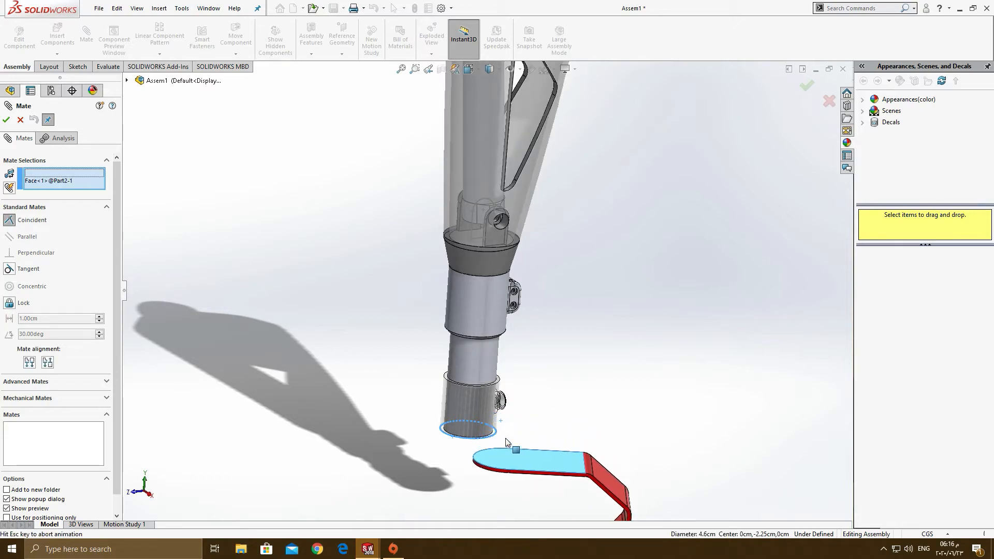
{"action": "left_click", "coordinate": [587, 458]}
{"action": "middle_click_drag", "start_coordinate": [588, 448], "coordinate": [492, 448]}
{"action": "left_click_drag", "start_coordinate": [493, 447], "coordinate": [460, 444]}
- Examine the foot's alignment with the collar and the whole leg from several sides, and leave mating
{"action": "scroll", "coordinate": [466, 418], "scroll_direction": "down", "scroll_amount": 3}
{"action": "middle_click_drag", "start_coordinate": [466, 417], "coordinate": [304, 431]}
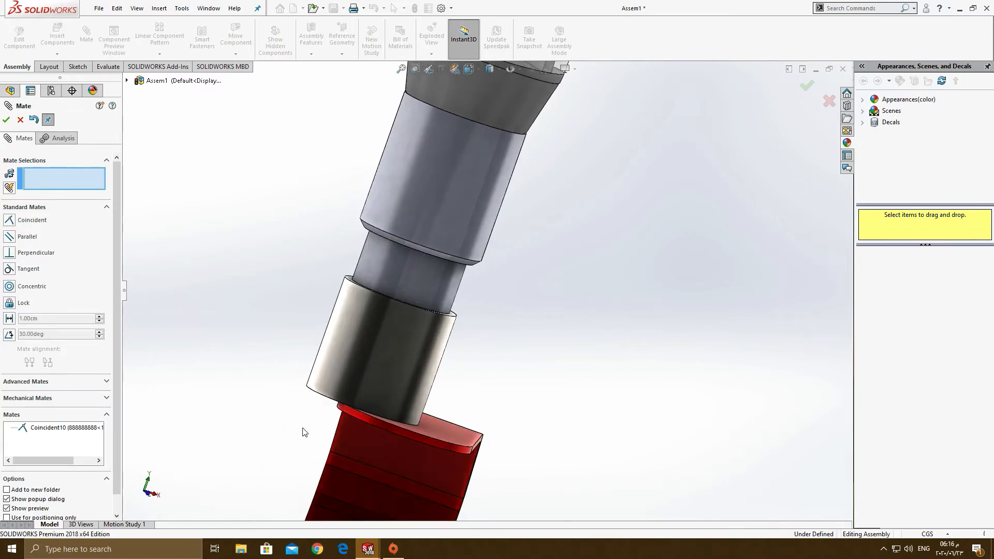
{"action": "scroll", "coordinate": [389, 406], "scroll_direction": "up", "scroll_amount": 6}
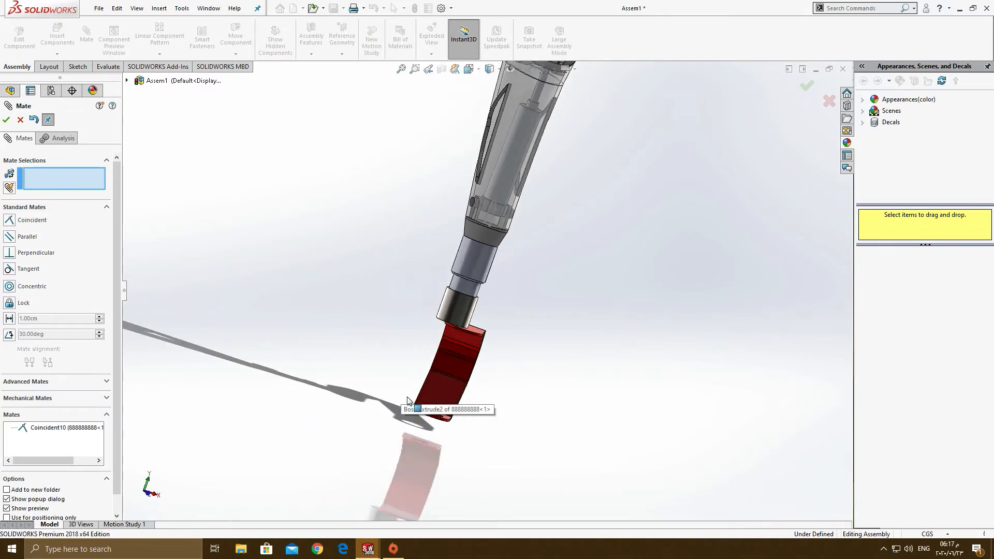
{"action": "scroll", "coordinate": [476, 293], "scroll_direction": "up", "scroll_amount": 4}
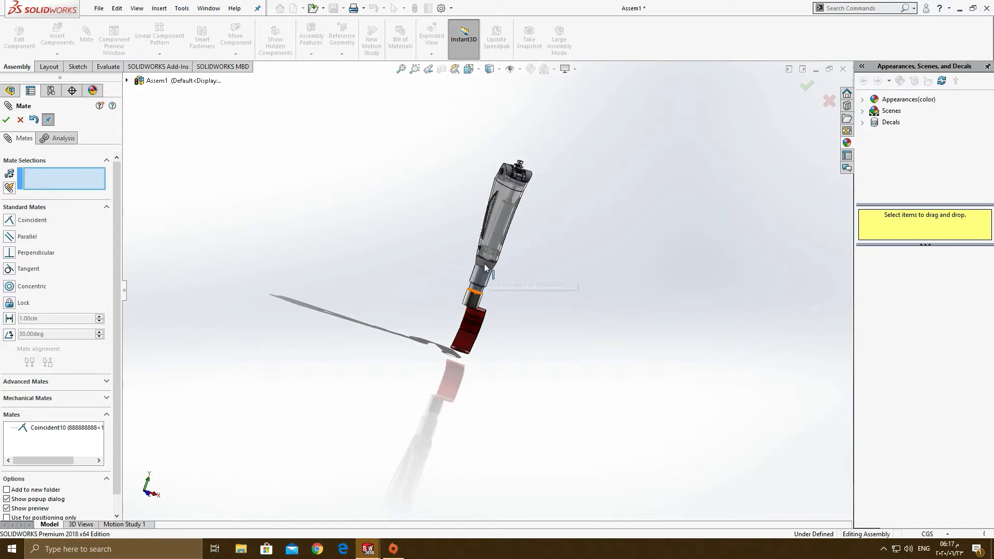
{"action": "scroll", "coordinate": [465, 170], "scroll_direction": "down", "scroll_amount": 4}
{"action": "middle_click_drag", "start_coordinate": [589, 313], "coordinate": [377, 314]}
{"action": "middle_click_drag", "start_coordinate": [554, 502], "coordinate": [579, 492]}
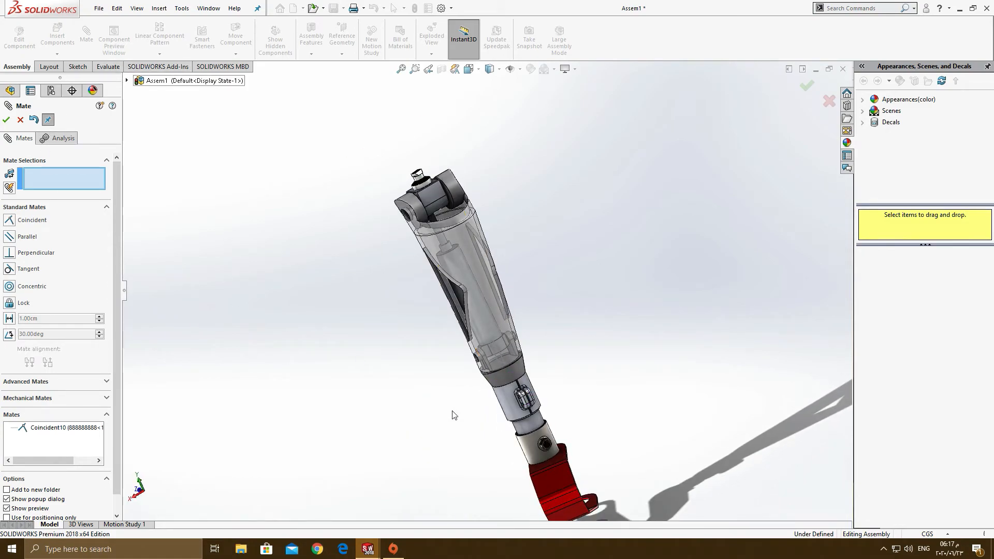
{"action": "middle_click_drag", "start_coordinate": [557, 448], "coordinate": [717, 382]}
{"action": "scroll", "coordinate": [717, 382], "scroll_direction": "up", "scroll_amount": 3}
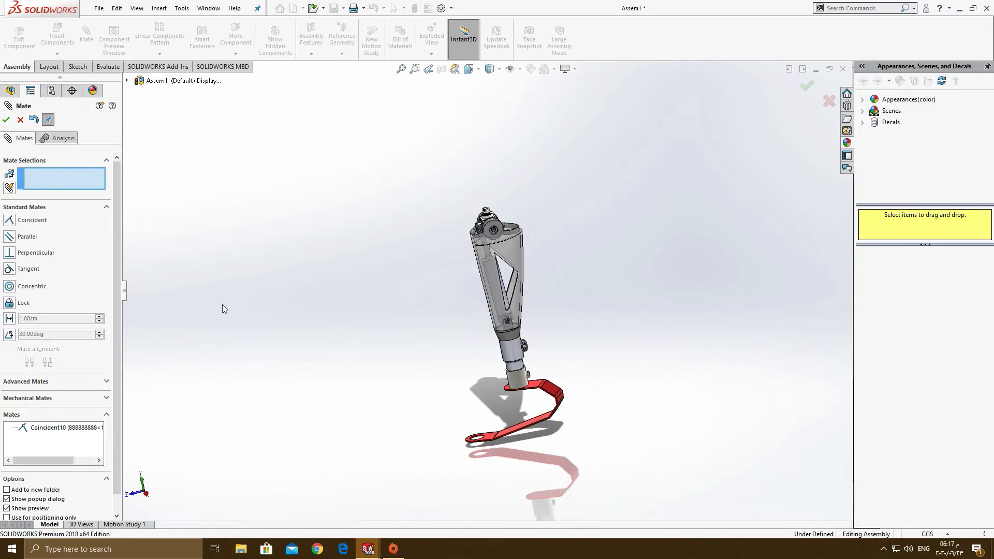
{"action": "left_click", "coordinate": [20, 120]}
- Add a coincident mate between the foot Part2's Front Plane and the assembly's Right Plane
{"action": "scroll", "coordinate": [82, 445], "scroll_direction": "down", "scroll_amount": 8}
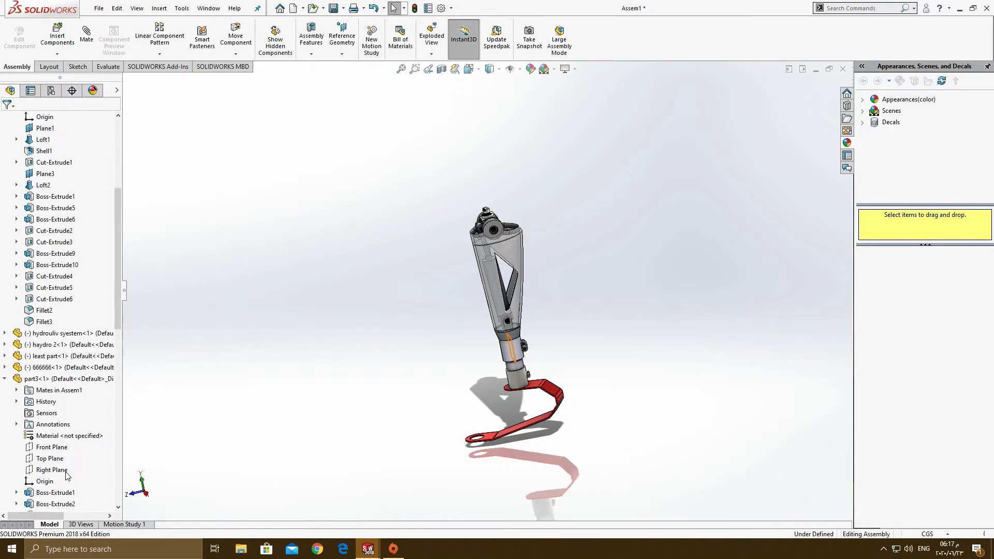
{"action": "scroll", "coordinate": [82, 446], "scroll_direction": "down", "scroll_amount": 5}
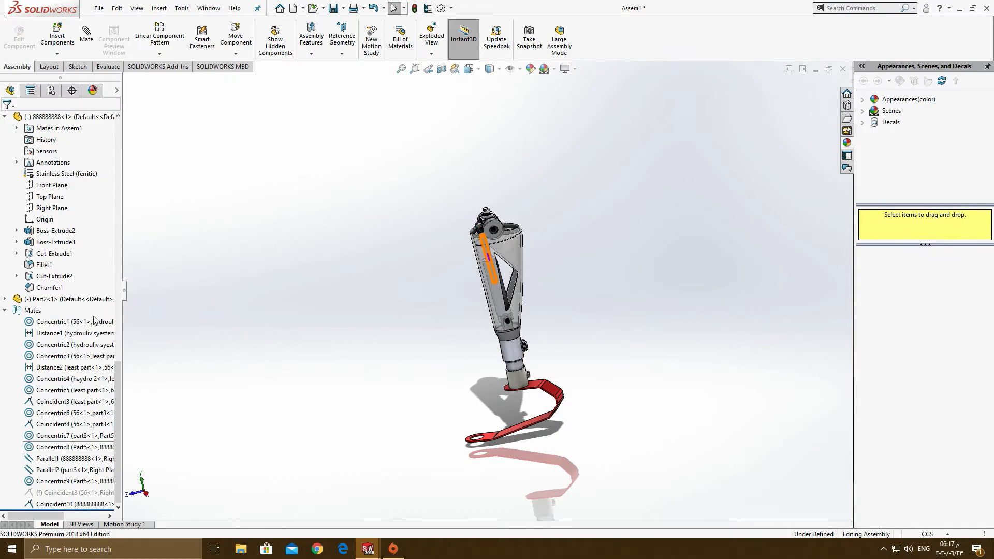
{"action": "left_click", "coordinate": [90, 298]}
{"action": "left_click", "coordinate": [168, 338]}
{"action": "left_click", "coordinate": [5, 299]}
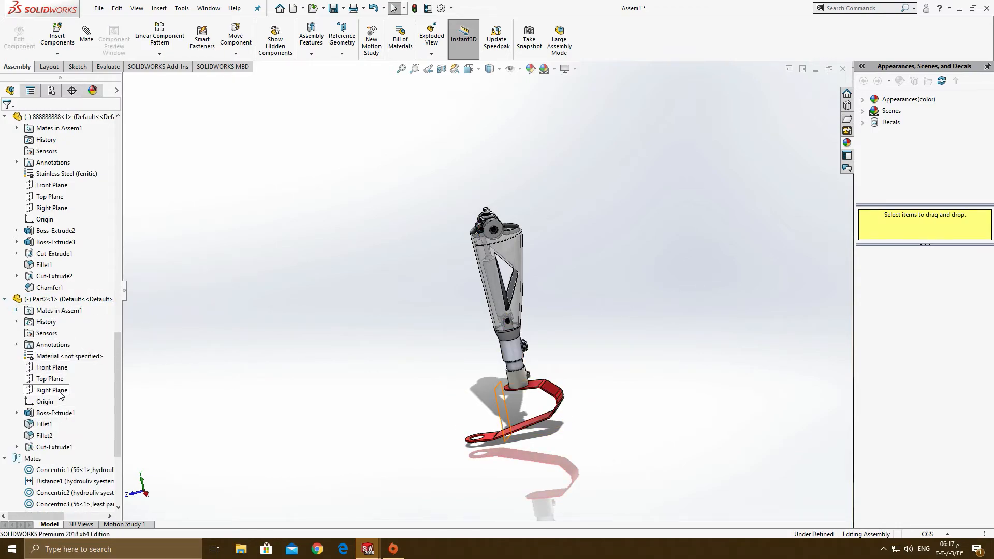
{"action": "left_click", "coordinate": [51, 367]}
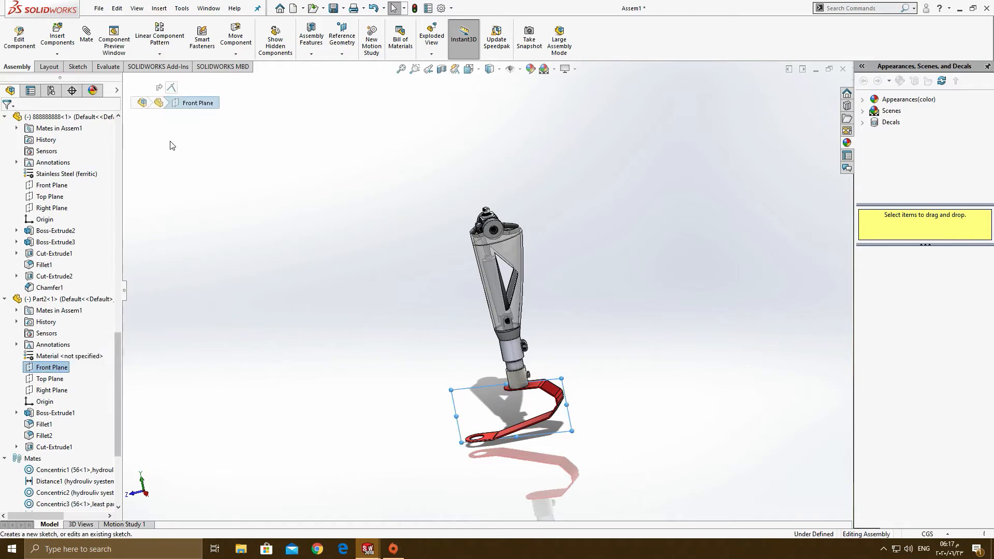
{"action": "left_click", "coordinate": [84, 38]}
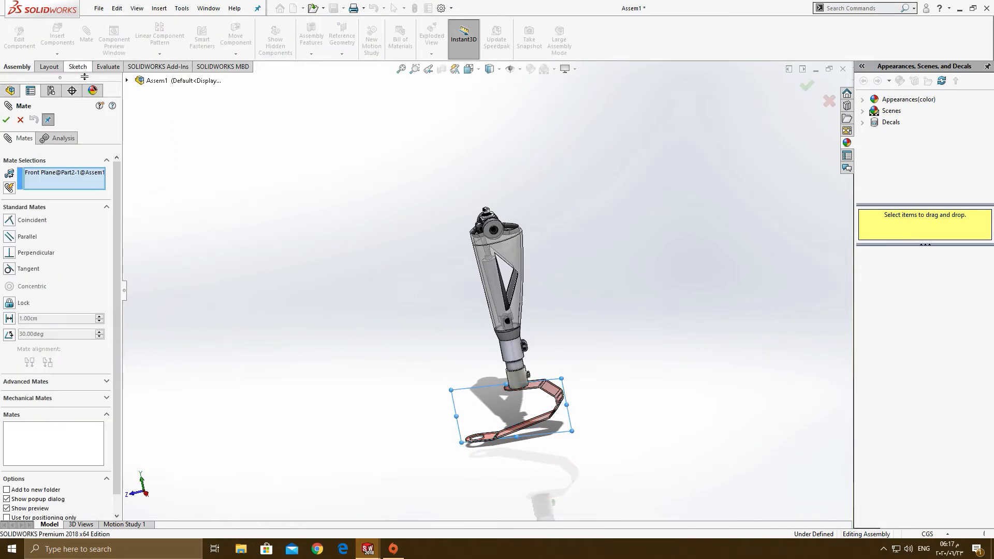
{"action": "left_click", "coordinate": [127, 81]}
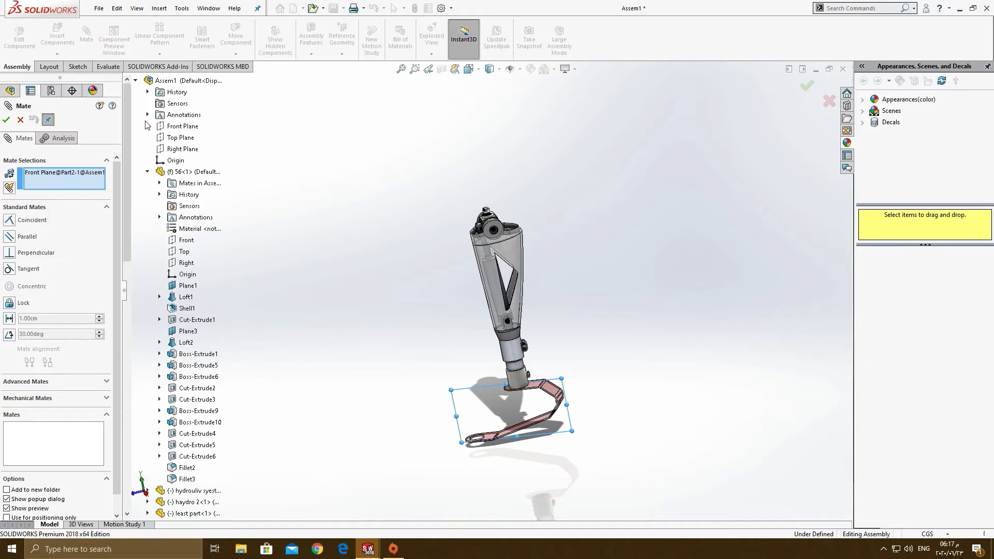
{"action": "left_click", "coordinate": [172, 150]}
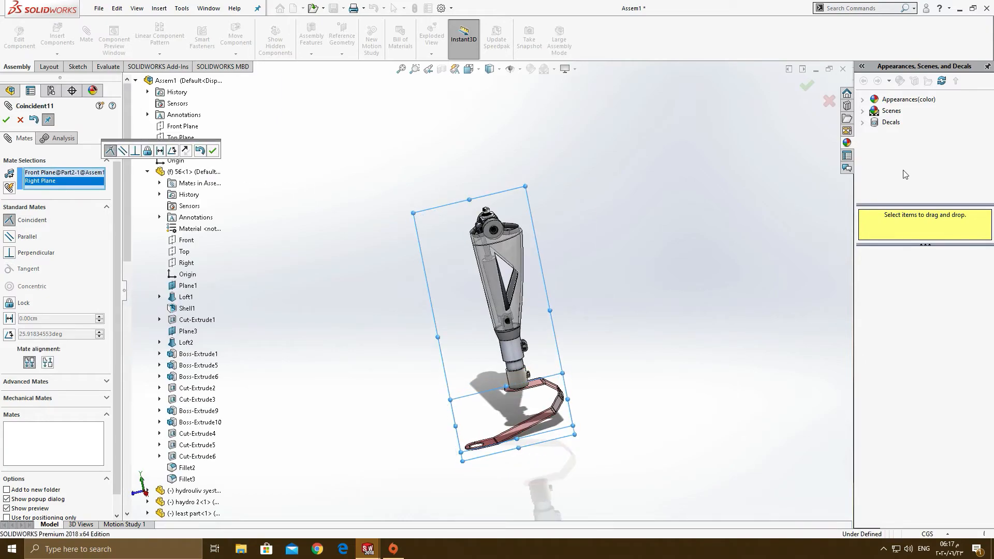
{"action": "left_click", "coordinate": [807, 87]}
- Add a lock mate between the collar and the foot Part2, and finish mating
{"action": "middle_click_drag", "start_coordinate": [681, 224], "coordinate": [418, 426]}
{"action": "scroll", "coordinate": [440, 405], "scroll_direction": "down", "scroll_amount": 5}
{"action": "scroll", "coordinate": [414, 381], "scroll_direction": "down", "scroll_amount": 5}
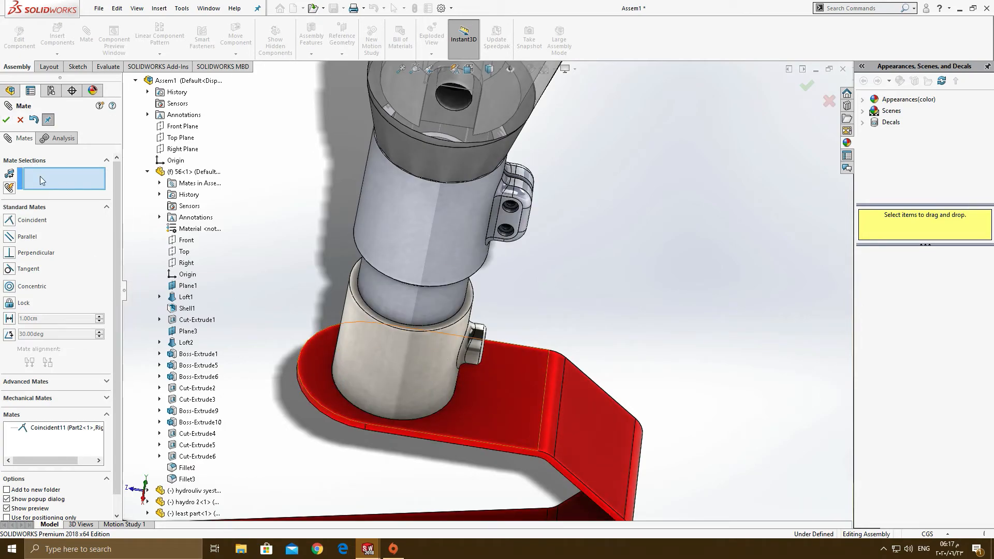
{"action": "left_click", "coordinate": [347, 367]}
{"action": "left_click", "coordinate": [318, 374]}
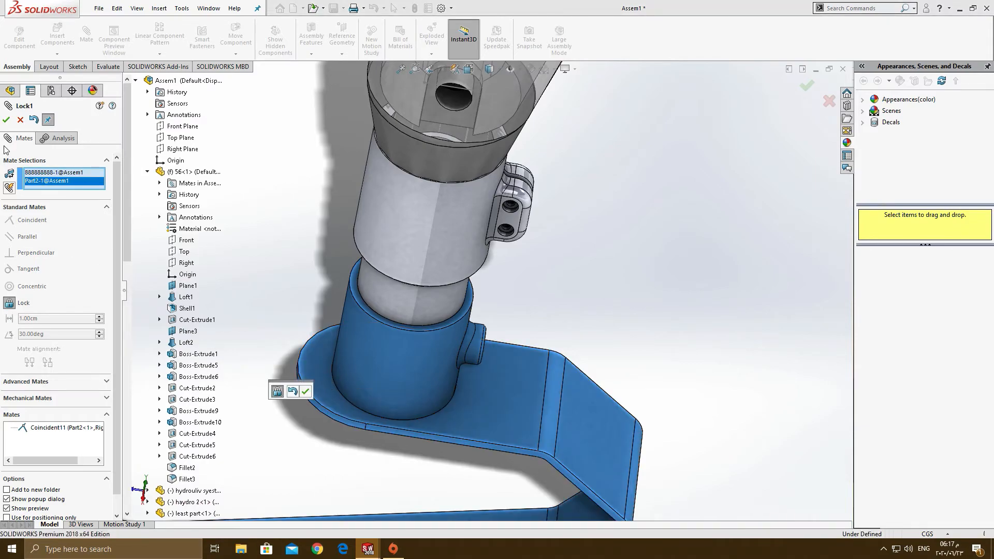
{"action": "left_click", "coordinate": [6, 121]}
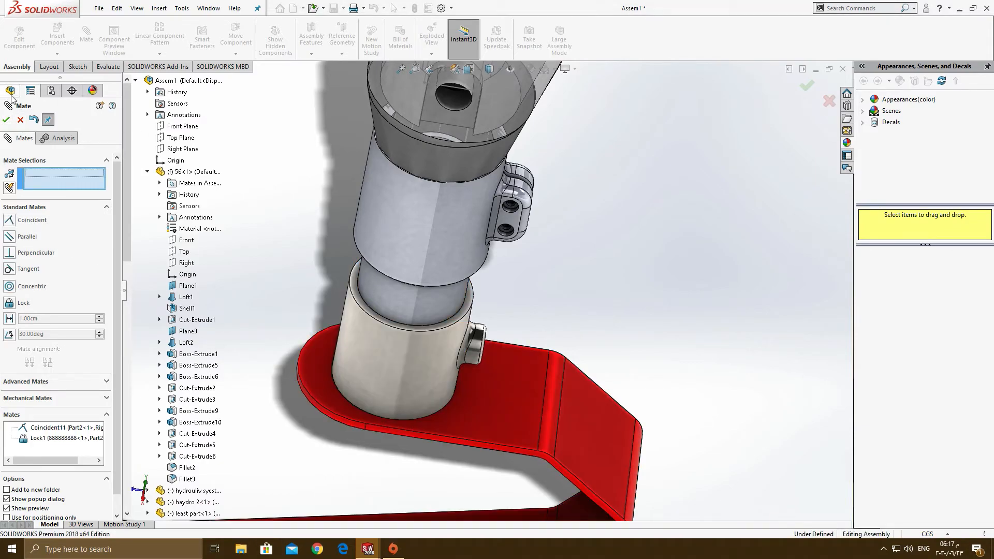
{"action": "left_click", "coordinate": [6, 119]}
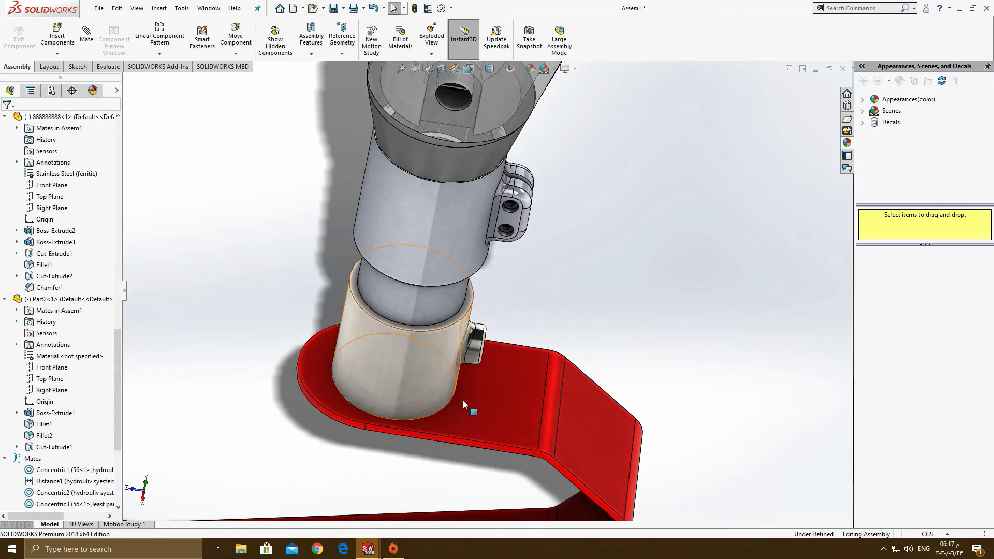
- Pull on the curved foot to test its lock to the collar, and view the whole leg
{"action": "left_click", "coordinate": [499, 410]}
{"action": "left_click_drag", "start_coordinate": [518, 381], "coordinate": [520, 384]}
{"action": "left_click", "coordinate": [572, 275]}
{"action": "scroll", "coordinate": [567, 273], "scroll_direction": "up", "scroll_amount": 5}
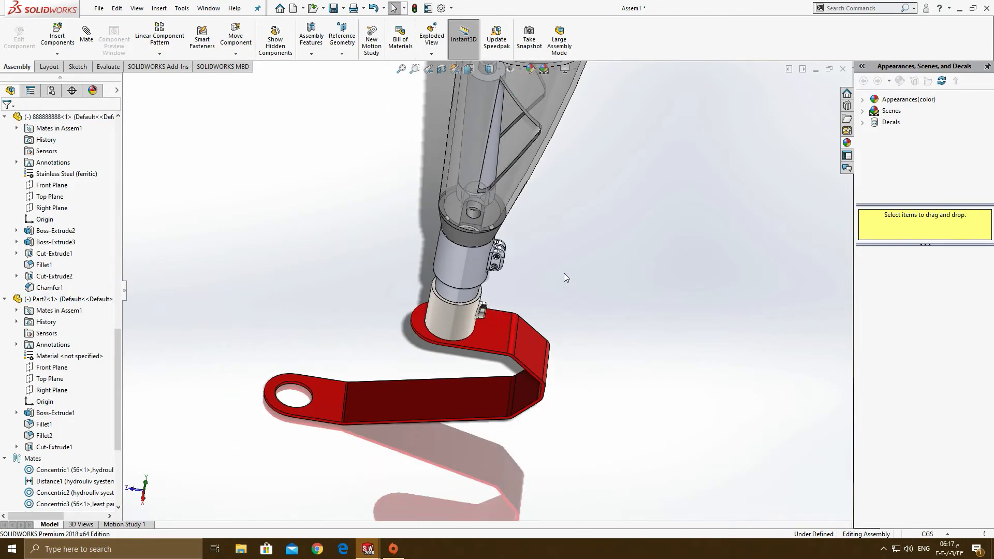
{"action": "scroll", "coordinate": [567, 277], "scroll_direction": "up", "scroll_amount": 5}
{"action": "middle_click_drag", "start_coordinate": [512, 251], "coordinate": [508, 201]}
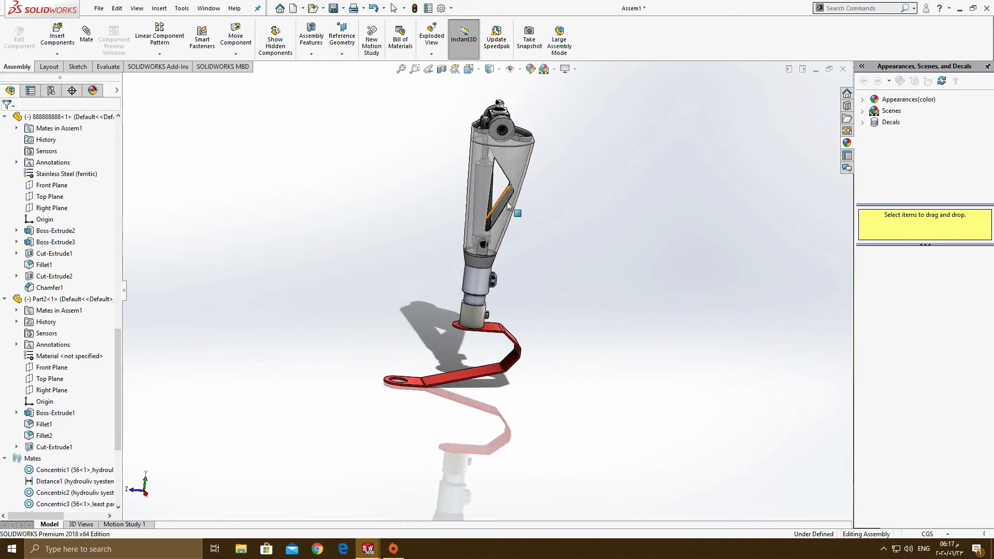
- Insert the base part from the pro.leg folder and place it below the curved foot
{"action": "left_click", "coordinate": [167, 57]}
{"action": "left_click", "coordinate": [57, 54]}
{"action": "left_click", "coordinate": [57, 68]}
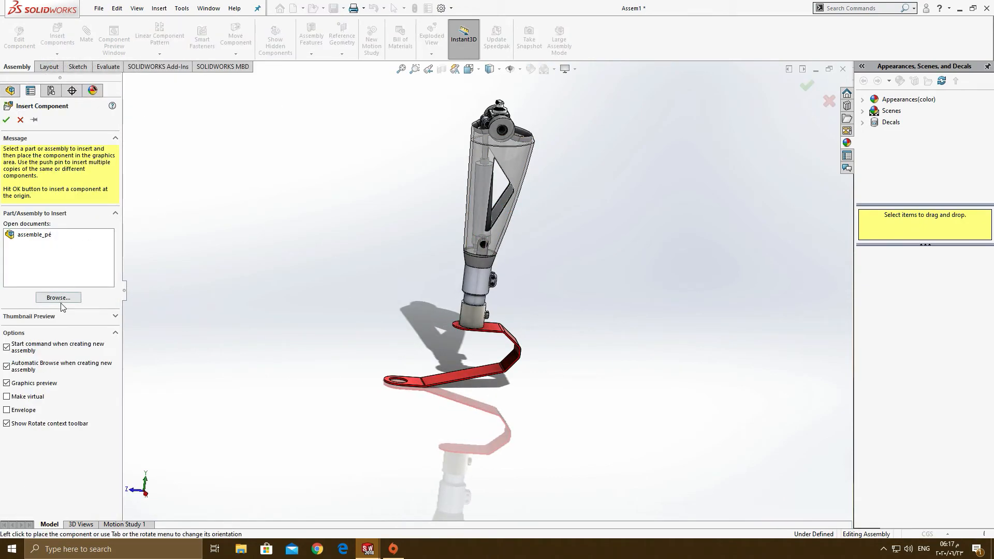
{"action": "left_click", "coordinate": [58, 298]}
{"action": "scroll", "coordinate": [570, 363], "scroll_direction": "down", "scroll_amount": 3}
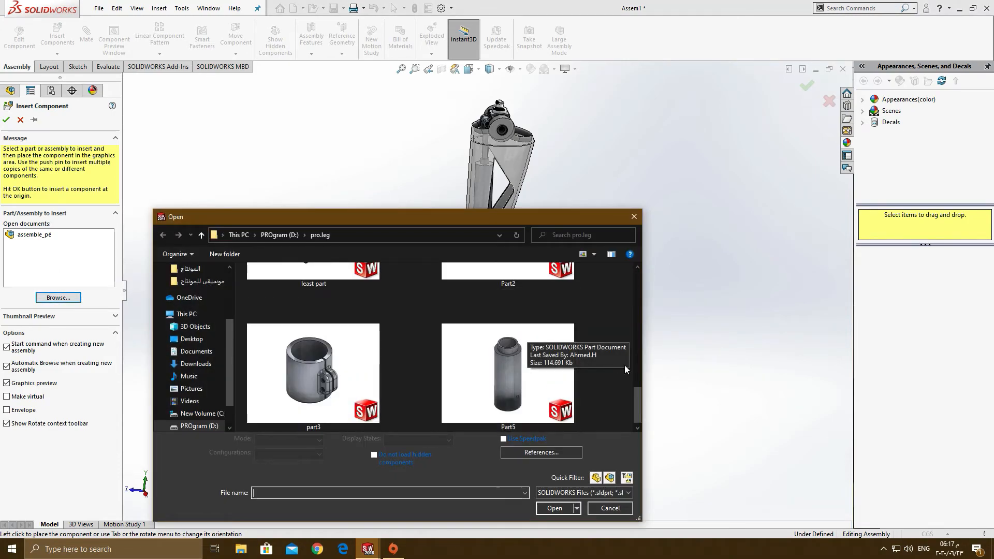
{"action": "left_click_drag", "start_coordinate": [635, 404], "coordinate": [644, 306]}
{"action": "left_click", "coordinate": [534, 345]}
{"action": "double_click", "coordinate": [533, 346]}
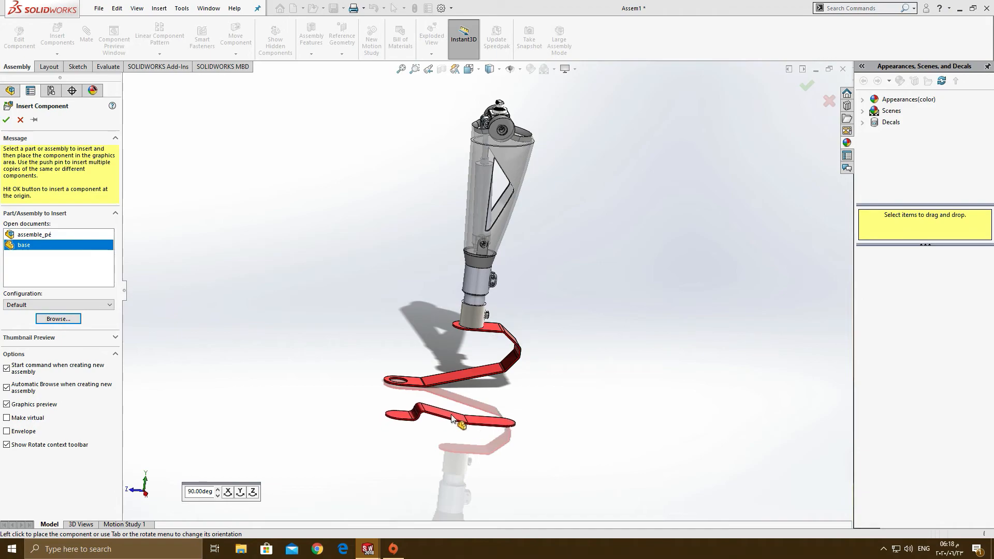
{"action": "left_click", "coordinate": [430, 424]}
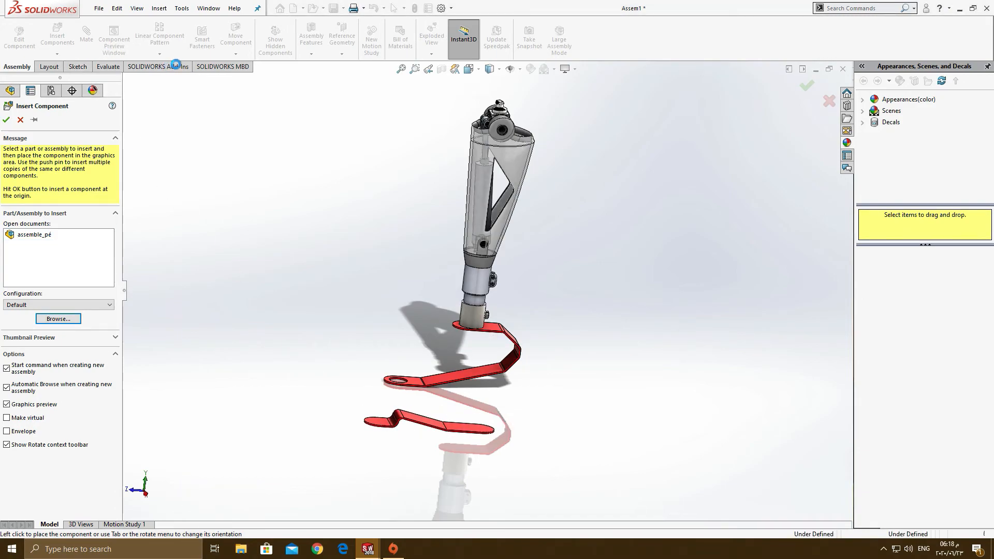
- Rotate the base freely until its long end lies under the foot's ring-shaped end, and finish rotating
{"action": "left_click", "coordinate": [241, 57]}
{"action": "left_click", "coordinate": [251, 77]}
{"action": "left_click_drag", "start_coordinate": [407, 412], "coordinate": [456, 428]}
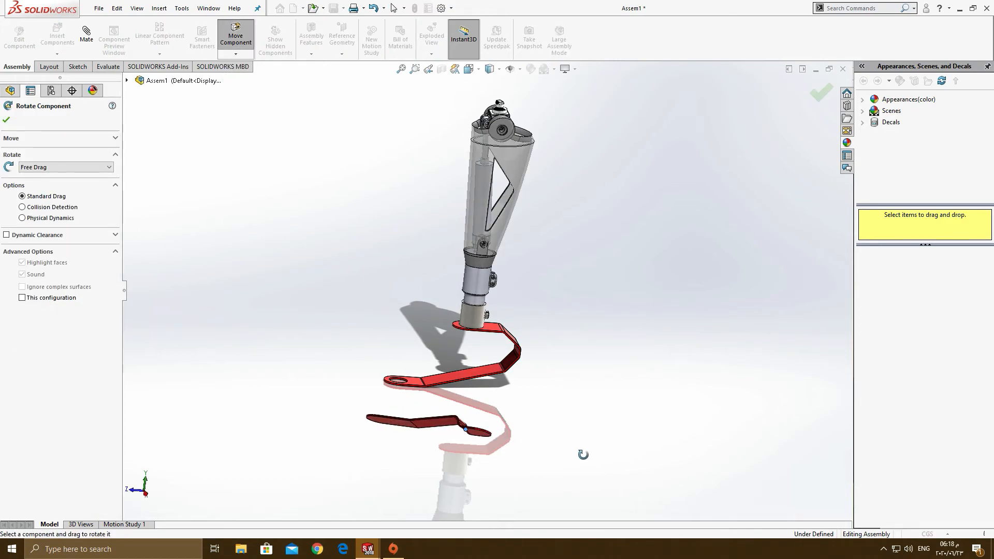
{"action": "left_click_drag", "start_coordinate": [610, 505], "coordinate": [404, 453]}
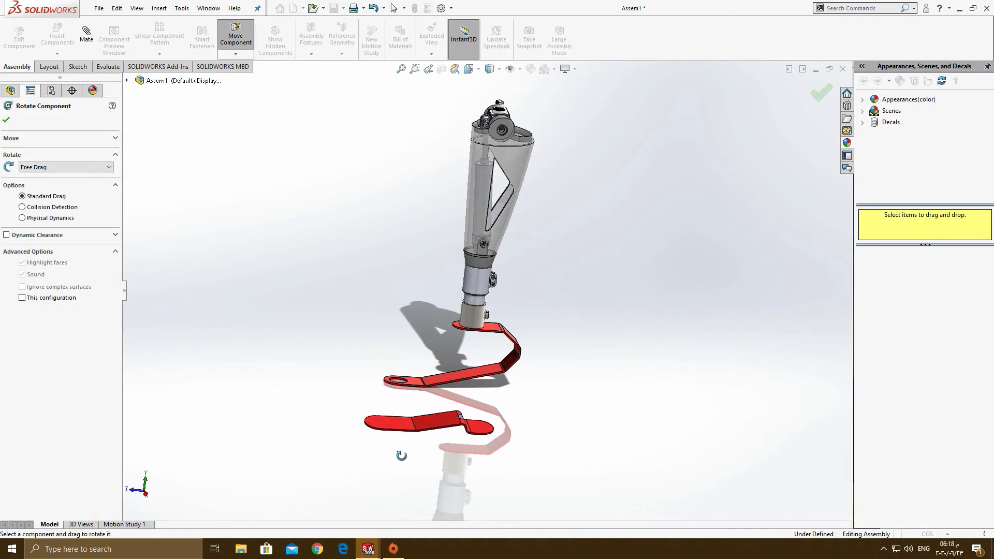
{"action": "key", "text": "Escape"}
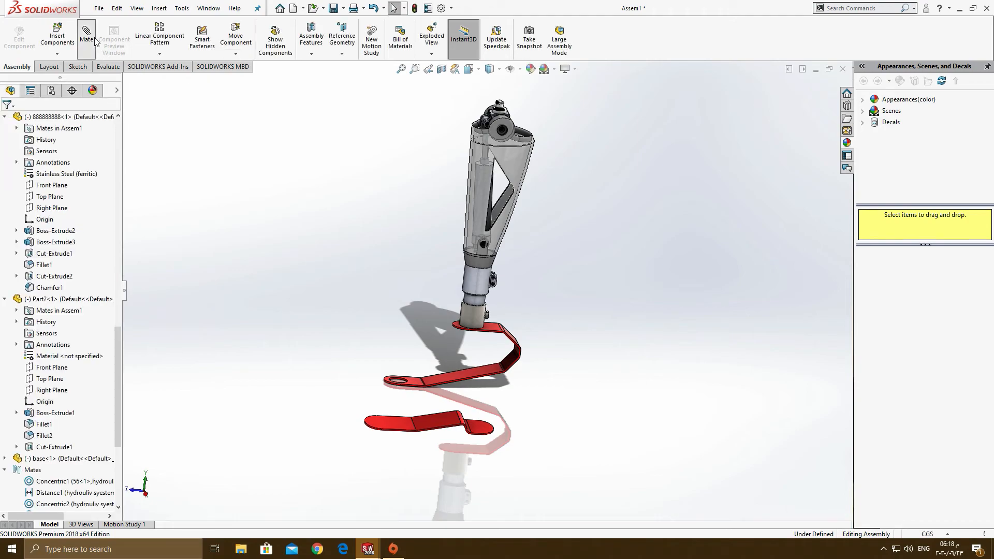
- Add a coincident mate between the base's top face and the lower edge of the foot Part2's ring-shaped end
{"action": "scroll", "coordinate": [368, 412], "scroll_direction": "down", "scroll_amount": 5}
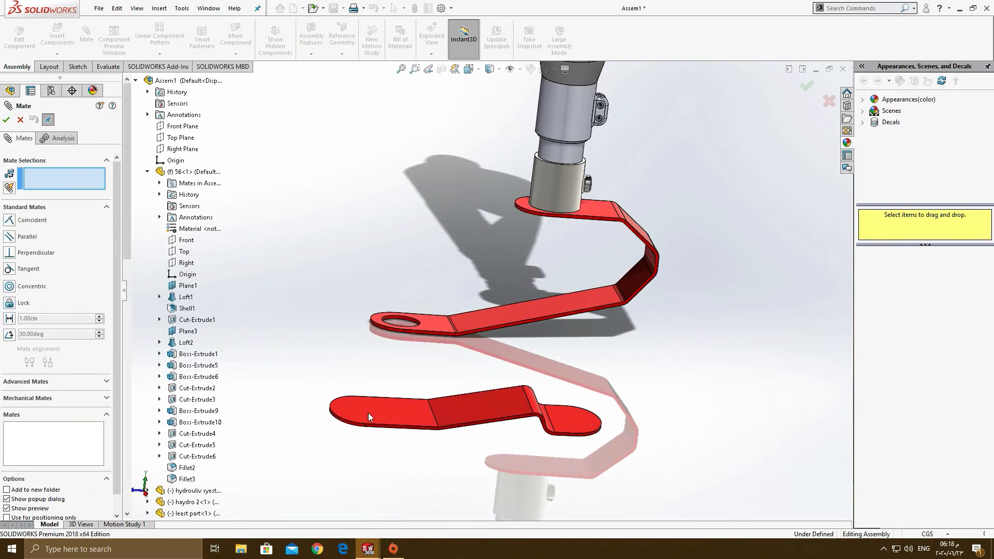
{"action": "left_click", "coordinate": [336, 408]}
{"action": "scroll", "coordinate": [409, 289], "scroll_direction": "down", "scroll_amount": 6}
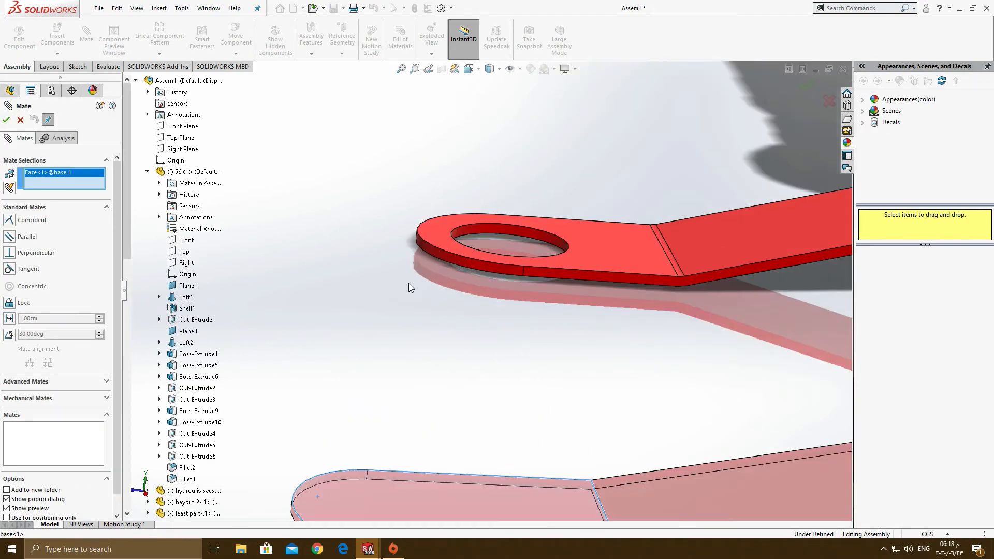
{"action": "left_click", "coordinate": [433, 255]}
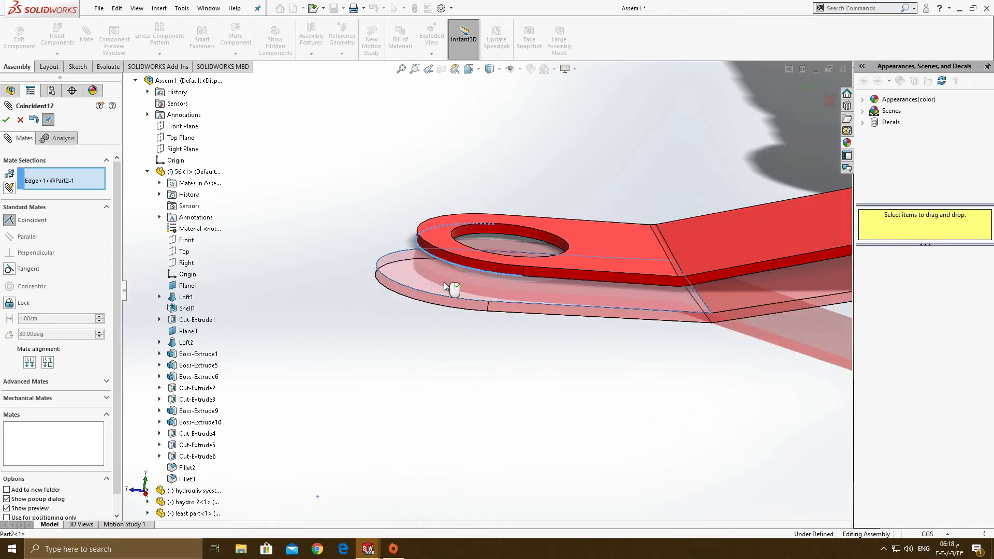
{"action": "left_click", "coordinate": [522, 268]}
- Add a coincident mate between the lower rounded edge of the foot Part2 and the base's upper rounded edge, and finish mating
{"action": "scroll", "coordinate": [484, 266], "scroll_direction": "down", "scroll_amount": 5}
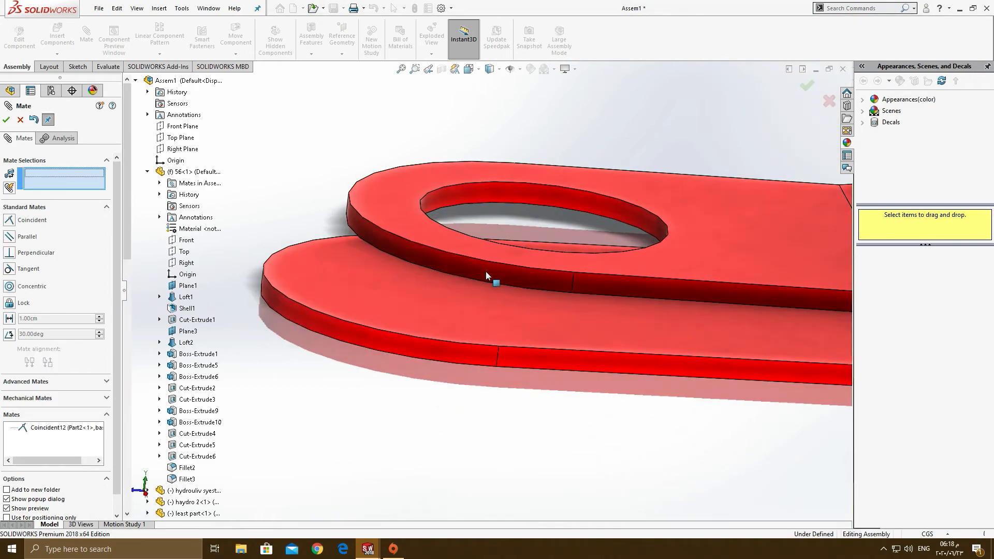
{"action": "left_click", "coordinate": [469, 290]}
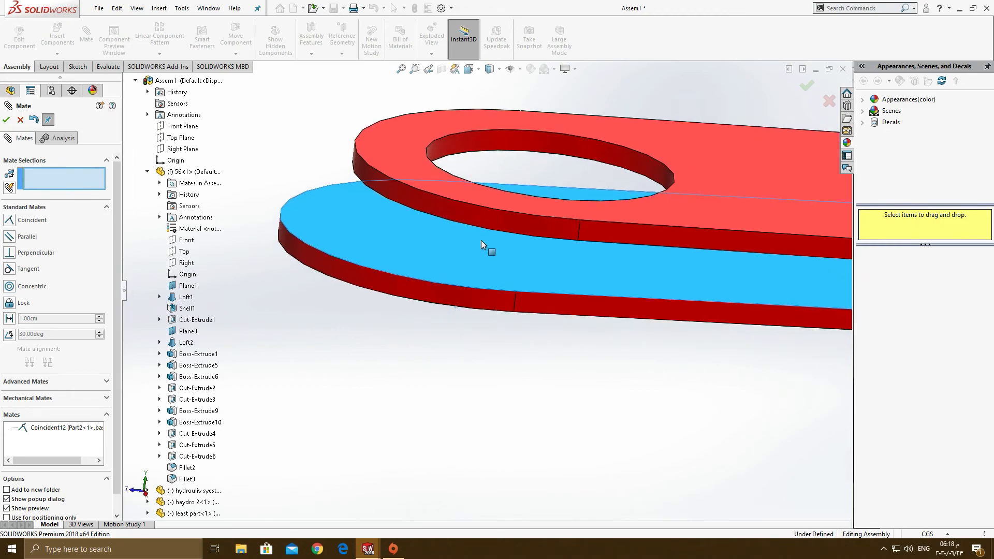
{"action": "middle_click_drag", "start_coordinate": [481, 293], "coordinate": [526, 343]}
{"action": "scroll", "coordinate": [523, 326], "scroll_direction": "down", "scroll_amount": 3}
{"action": "left_click", "coordinate": [510, 322]}
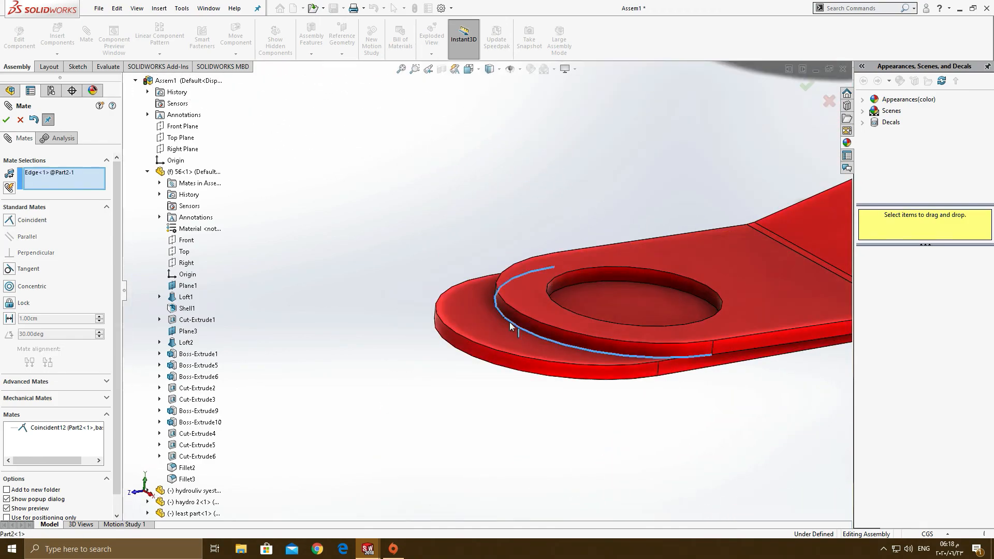
{"action": "left_click", "coordinate": [474, 340]}
{"action": "left_click", "coordinate": [565, 353]}
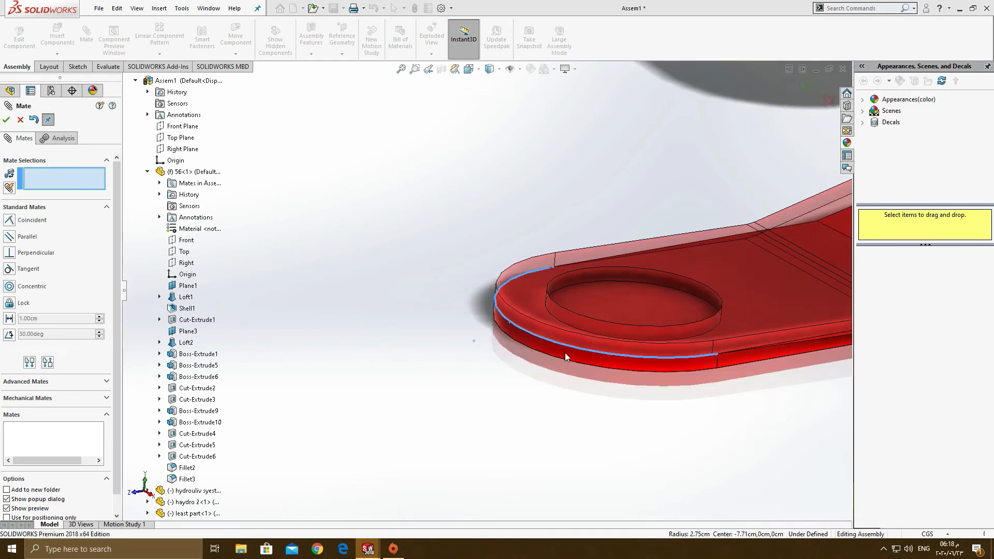
{"action": "scroll", "coordinate": [598, 308], "scroll_direction": "up", "scroll_amount": 10}
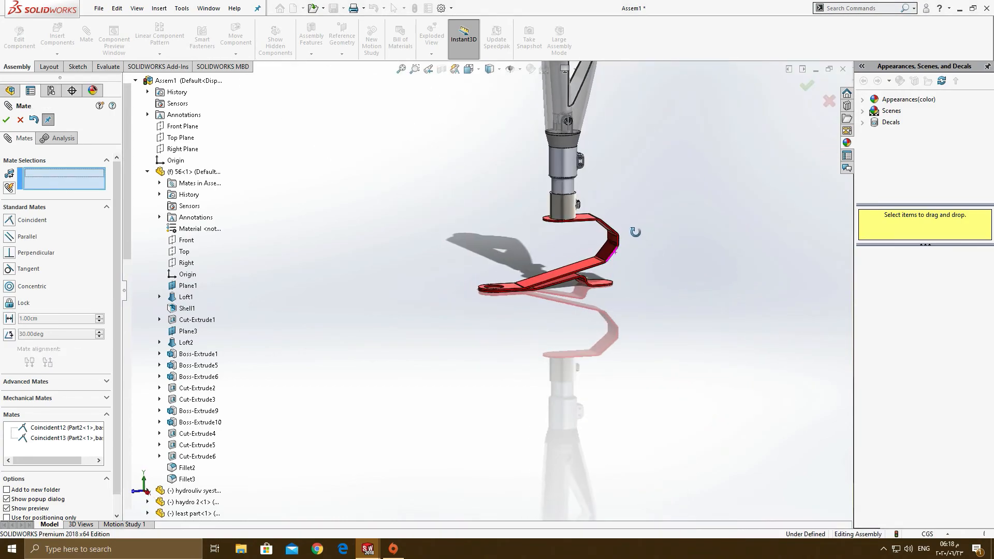
{"action": "mouse_move", "coordinate": [568, 246]}
{"action": "middle_mouse_down"}
{"action": "mouse_move", "coordinate": [500, 242]}
{"action": "mouse_move", "coordinate": [564, 287]}
{"action": "mouse_move", "coordinate": [555, 258]}
{"action": "middle_mouse_up"}
{"action": "scroll", "coordinate": [515, 285], "scroll_direction": "down", "scroll_amount": 7}
{"action": "scroll", "coordinate": [559, 315], "scroll_direction": "up", "scroll_amount": 7}
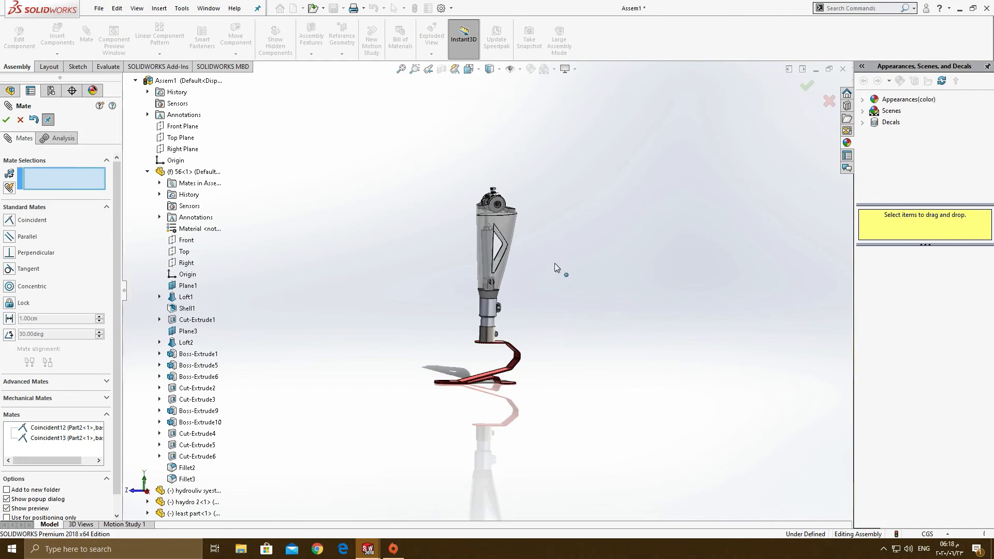
{"action": "left_click", "coordinate": [7, 121]}
- Test the movement of the hydraulic cylinder, leg shell and parts below it by pulling on them, and clear the selection
{"action": "scroll", "coordinate": [491, 210], "scroll_direction": "down", "scroll_amount": 5}
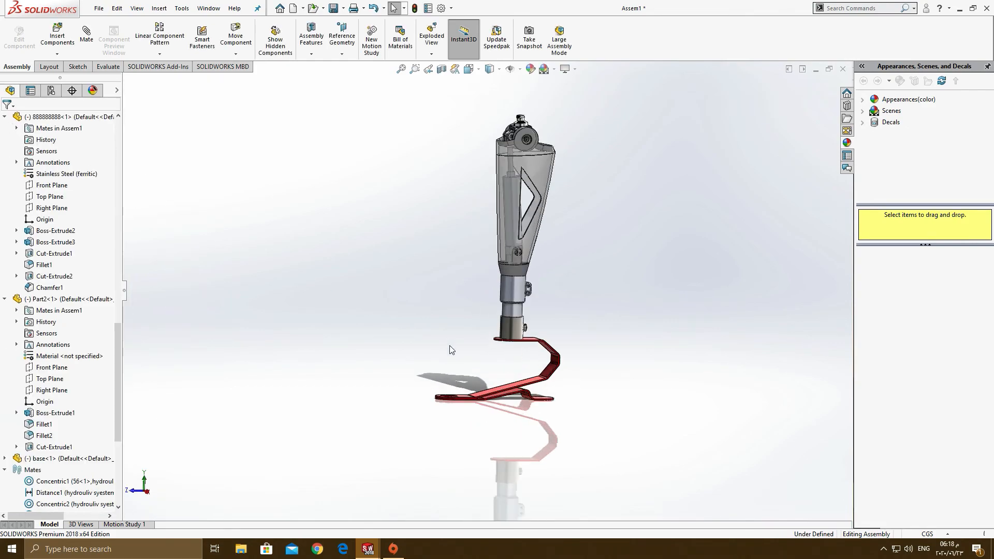
{"action": "scroll", "coordinate": [511, 182], "scroll_direction": "up", "scroll_amount": 5}
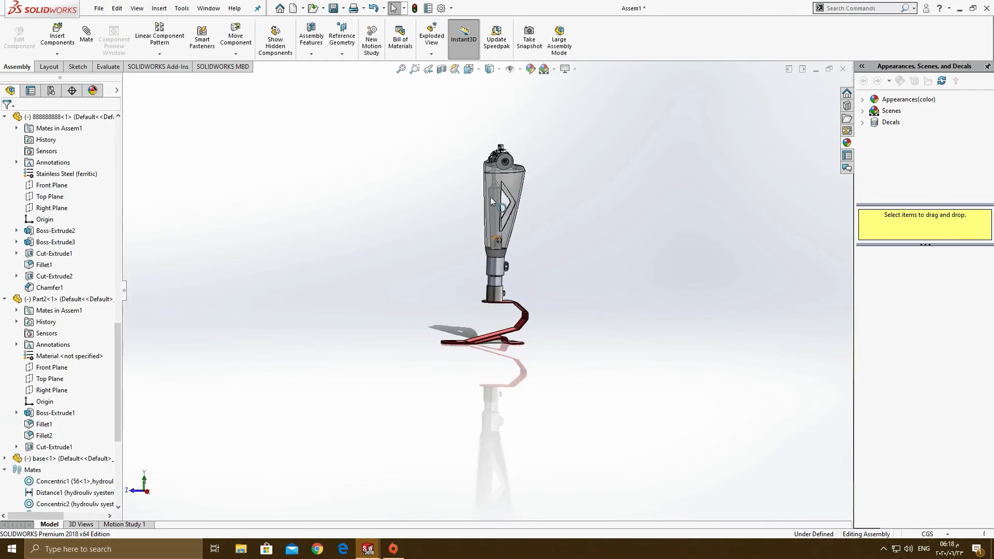
{"action": "left_click", "coordinate": [490, 195]}
{"action": "left_click", "coordinate": [490, 195]}
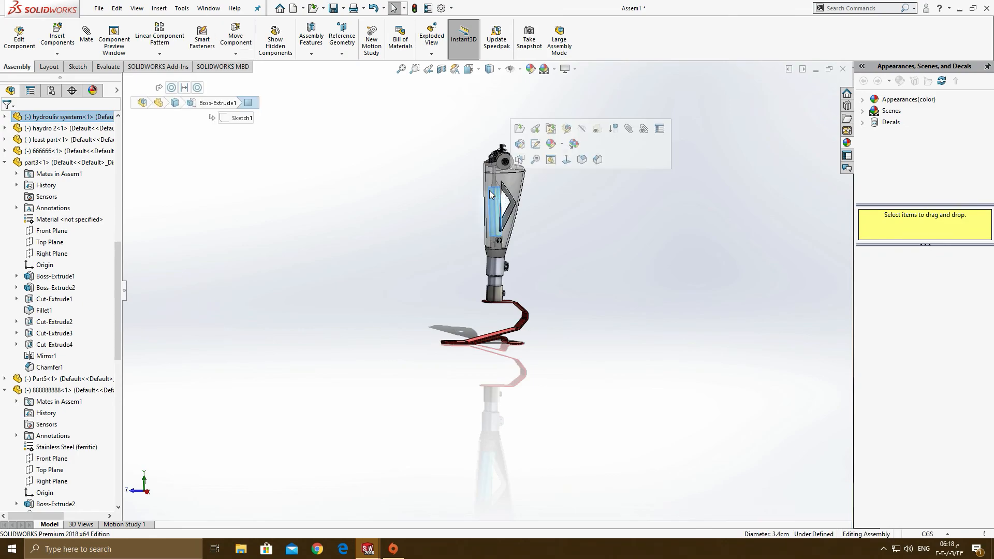
{"action": "left_click_drag", "start_coordinate": [520, 190], "coordinate": [520, 181]}
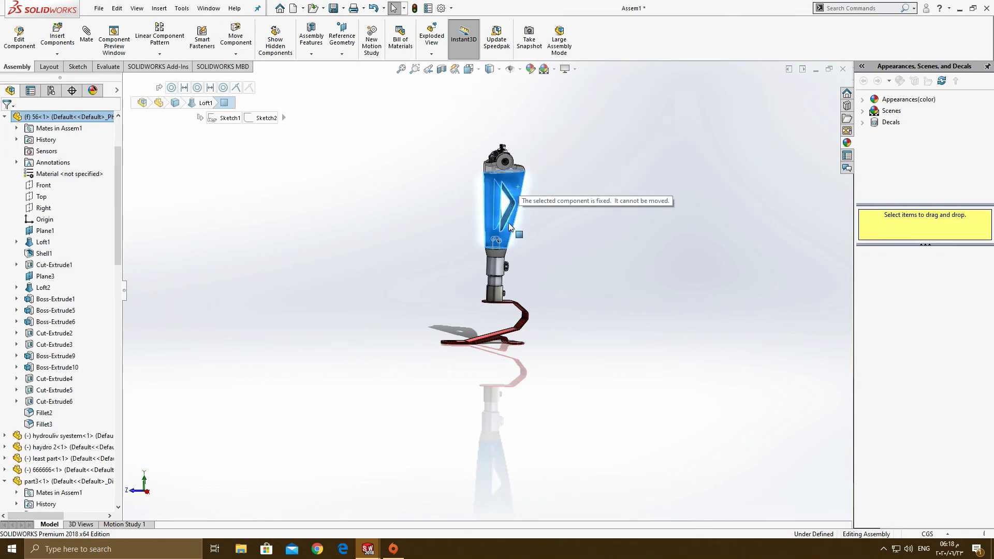
{"action": "left_click", "coordinate": [502, 290]}
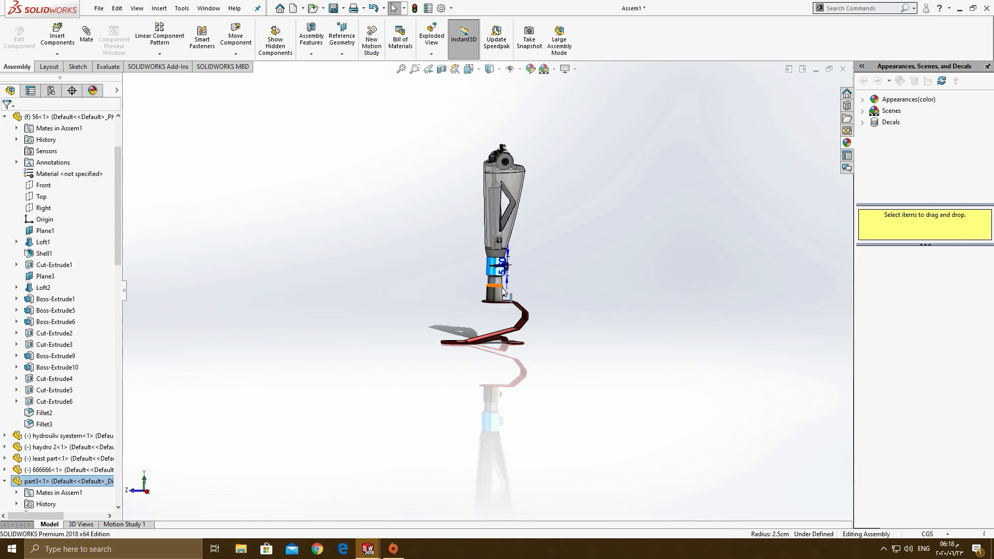
{"action": "mouse_move", "coordinate": [497, 296]}
{"action": "left_mouse_down"}
{"action": "mouse_move", "coordinate": [498, 281]}
{"action": "mouse_move", "coordinate": [502, 290]}
{"action": "left_mouse_up"}
{"action": "left_click", "coordinate": [567, 287]}
- Examine the complete prosthetic leg from the front, the opposite side and close up
{"action": "scroll", "coordinate": [502, 154], "scroll_direction": "up", "scroll_amount": 4}
{"action": "scroll", "coordinate": [538, 194], "scroll_direction": "down", "scroll_amount": 5}
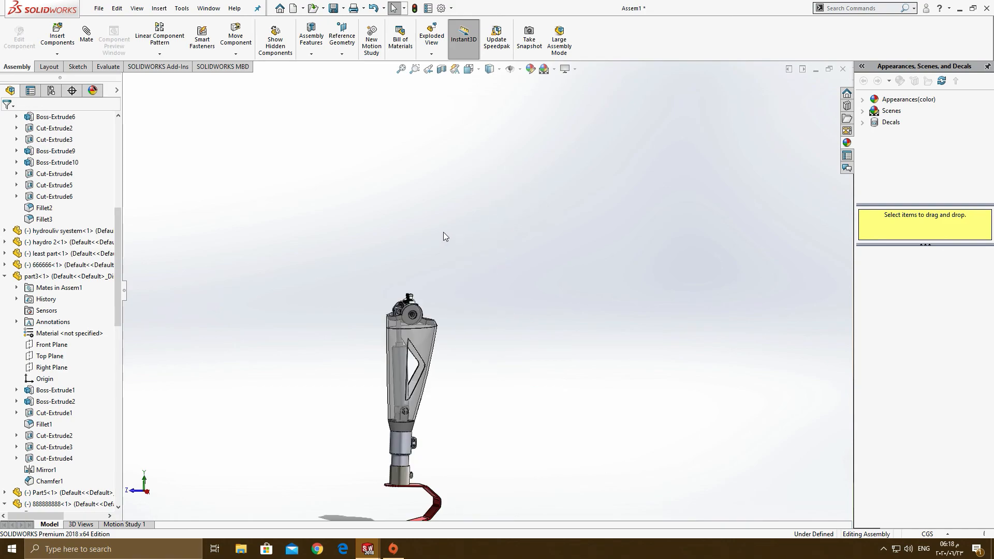
{"action": "scroll", "coordinate": [401, 300], "scroll_direction": "down", "scroll_amount": 5}
{"action": "scroll", "coordinate": [397, 351], "scroll_direction": "up", "scroll_amount": 3}
{"action": "middle_click_drag", "start_coordinate": [441, 393], "coordinate": [513, 397]}
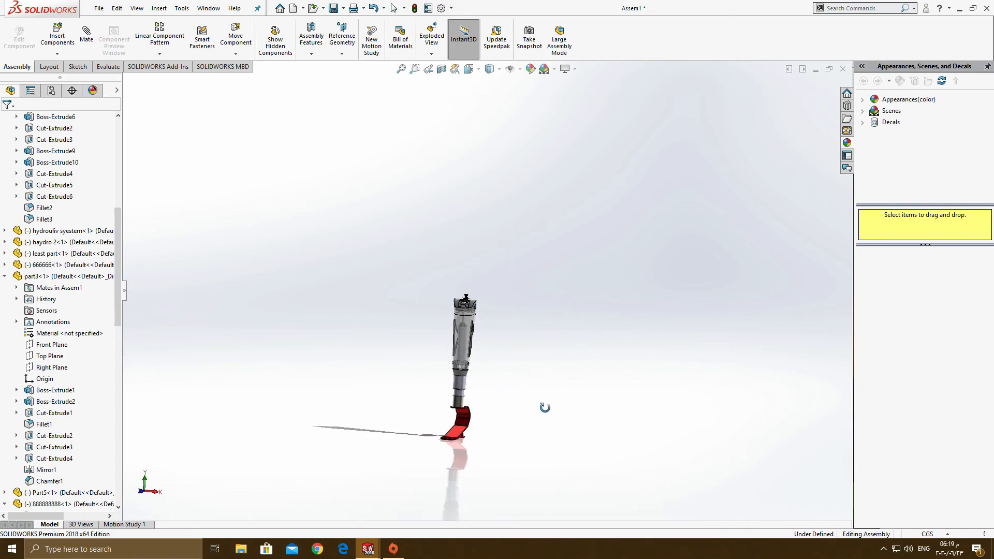
{"action": "middle_click_drag", "start_coordinate": [595, 419], "coordinate": [552, 404]}
{"action": "scroll", "coordinate": [472, 399], "scroll_direction": "up", "scroll_amount": 5}
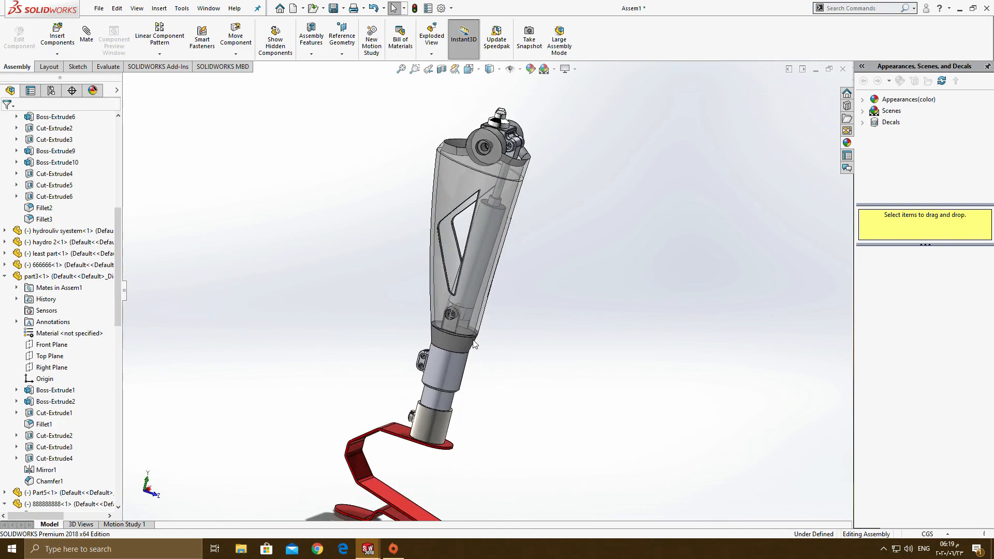
{"action": "middle_click_drag", "start_coordinate": [462, 325], "coordinate": [339, 402]}
{"action": "scroll", "coordinate": [355, 335], "scroll_direction": "down", "scroll_amount": 4}
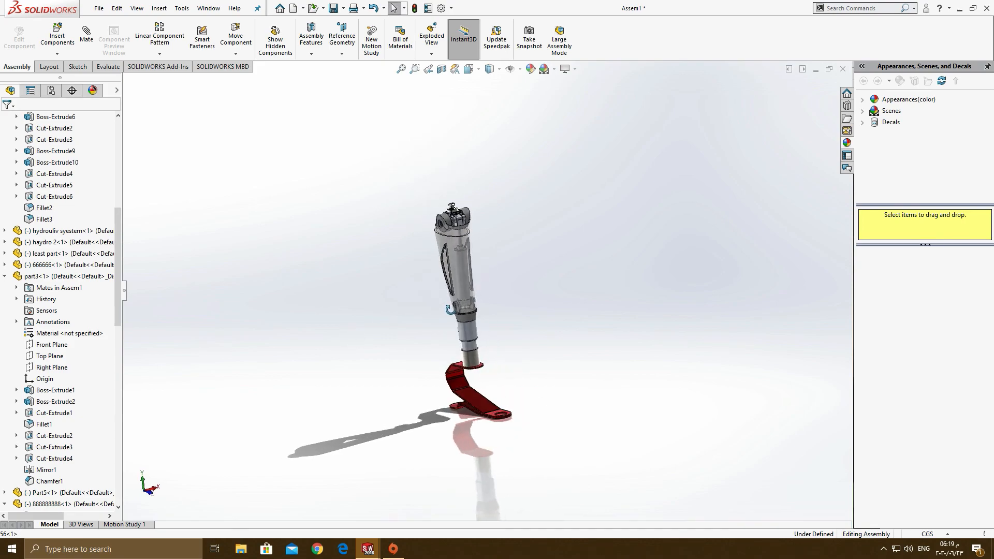